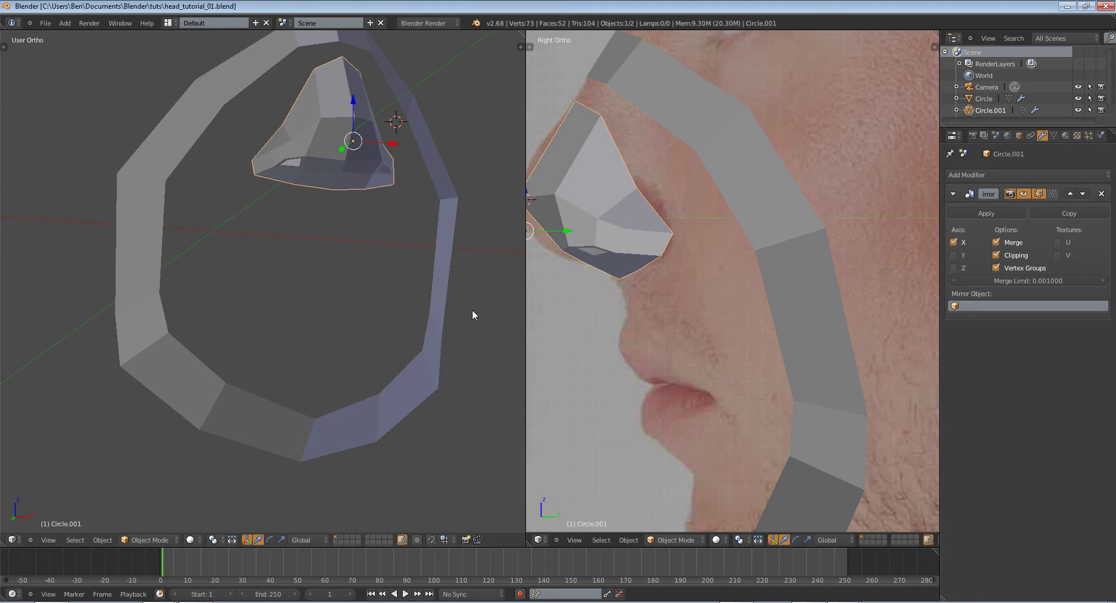
- Enter Edit Mode on the nose mesh and move the lower centre-line tip vertex forward to follow the nose profile in the side reference
{"action": "key", "text": "KP_1"}
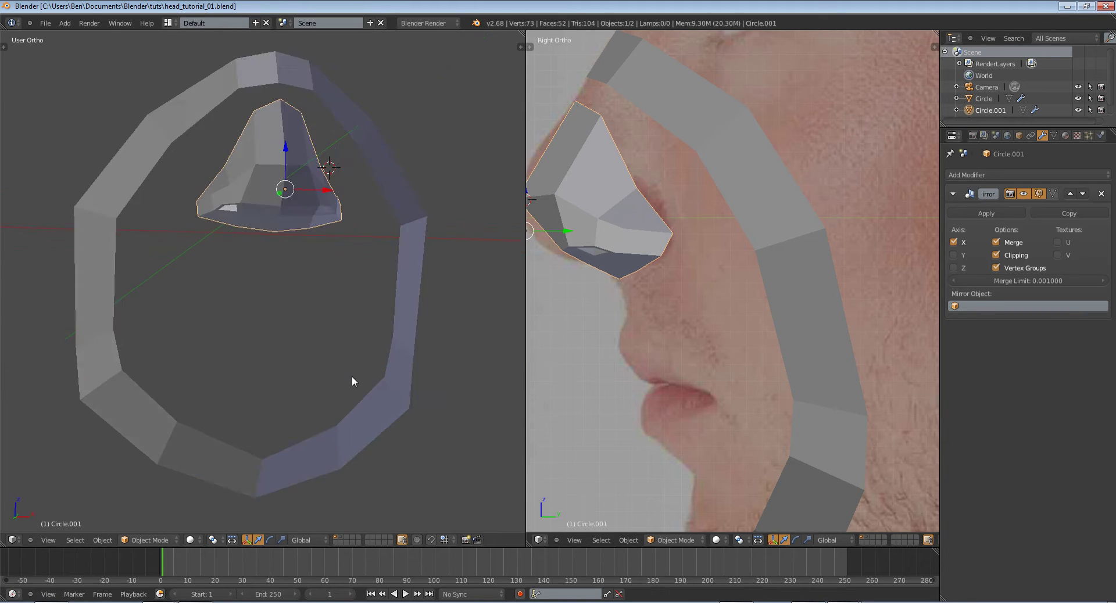
{"action": "scroll", "coordinate": [351, 383], "scroll_direction": "up", "scroll_amount": 5}
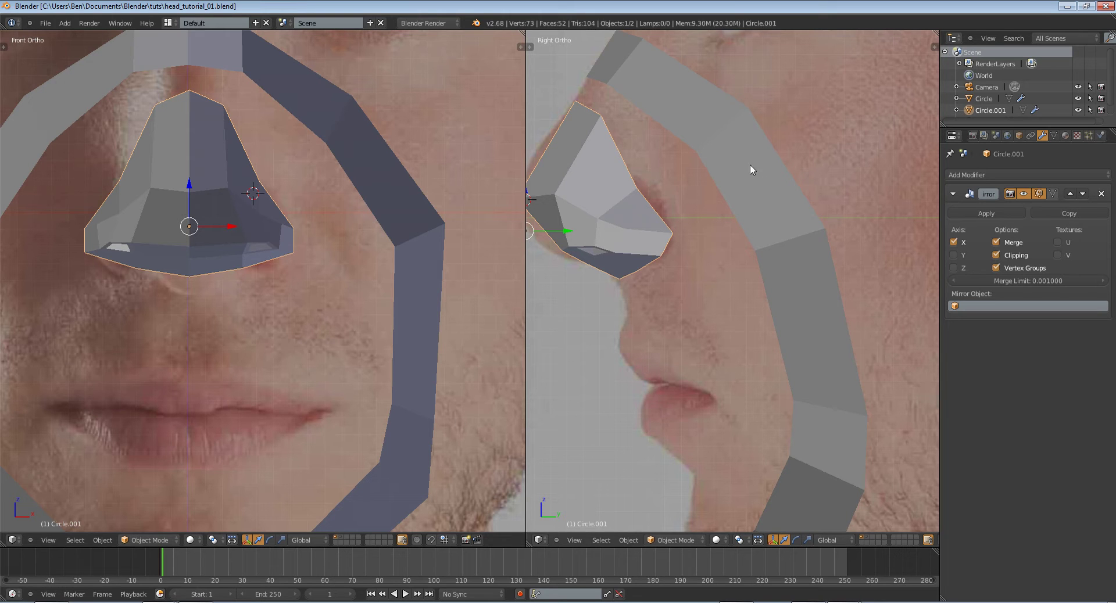
{"action": "key", "text": "Tab"}
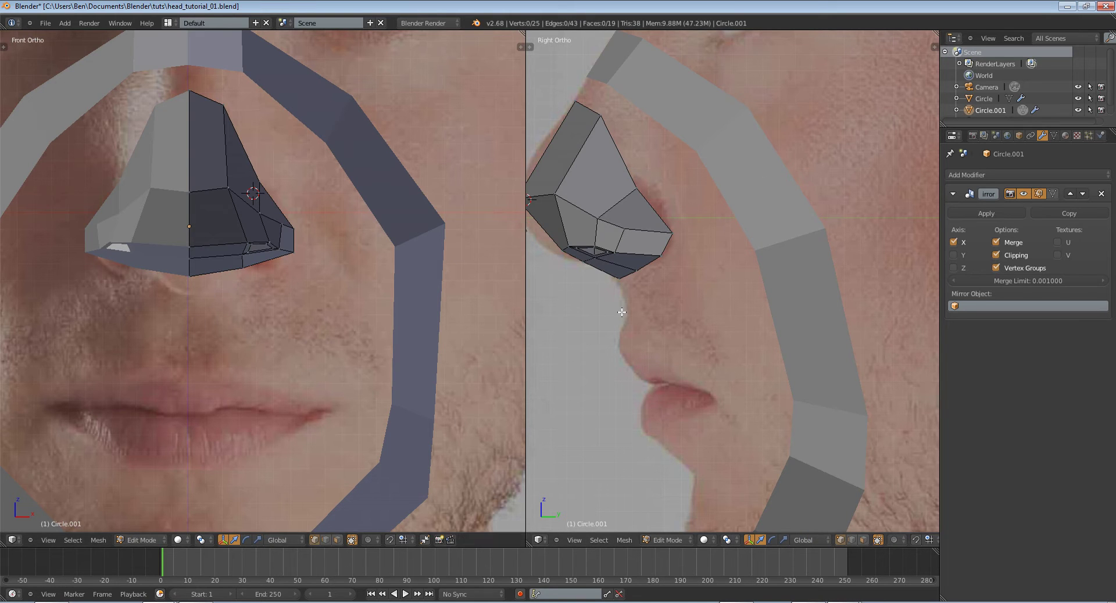
{"action": "right_click", "coordinate": [574, 252]}
{"action": "scroll", "coordinate": [582, 257], "scroll_direction": "up", "scroll_amount": 3}
{"action": "key", "text": "g"}
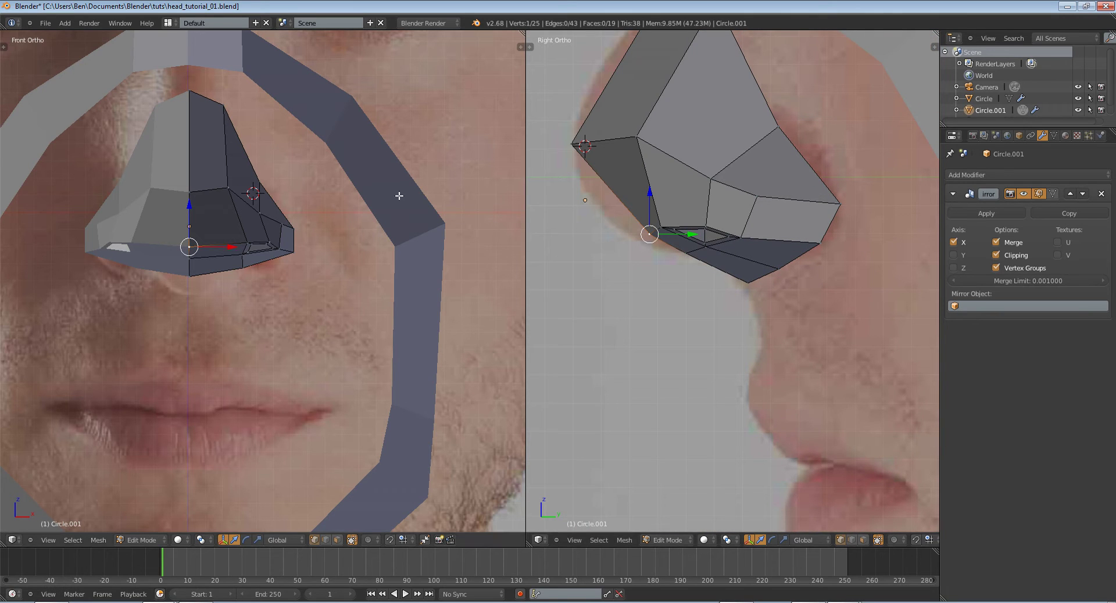
{"action": "left_click", "coordinate": [565, 193]}
{"action": "key", "text": "g"}
{"action": "left_click", "coordinate": [684, 211]}
- Move the centre vertex on the nose's underside down onto the reference profile and readjust the lower tip vertex above it
{"action": "right_click", "coordinate": [698, 248]}
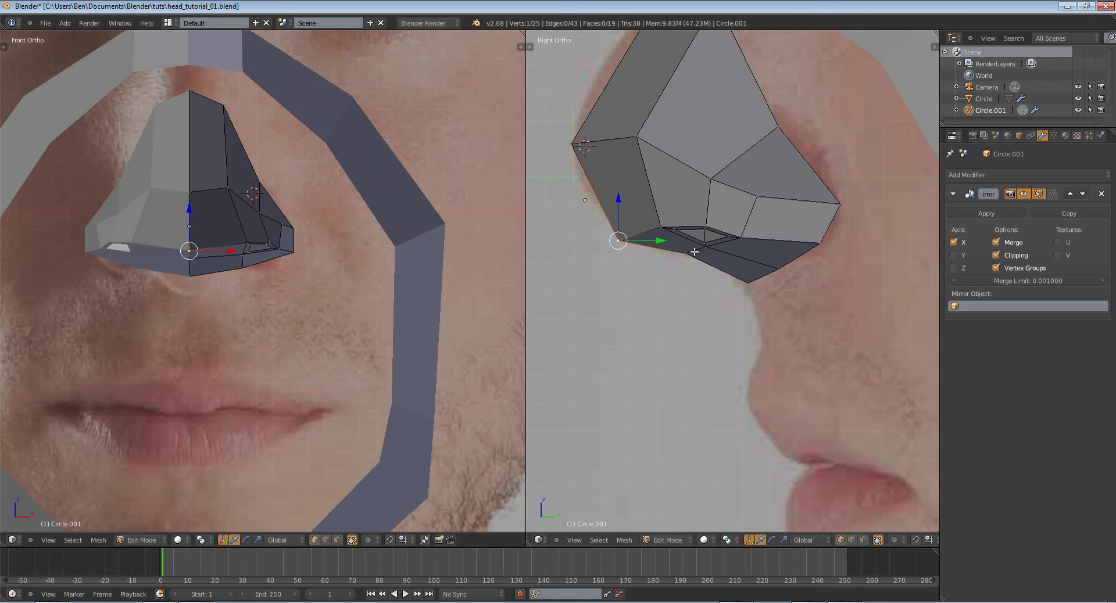
{"action": "key", "text": "g"}
{"action": "left_click", "coordinate": [693, 256]}
{"action": "right_click", "coordinate": [690, 255]}
{"action": "key", "text": "g"}
{"action": "left_click", "coordinate": [680, 267]}
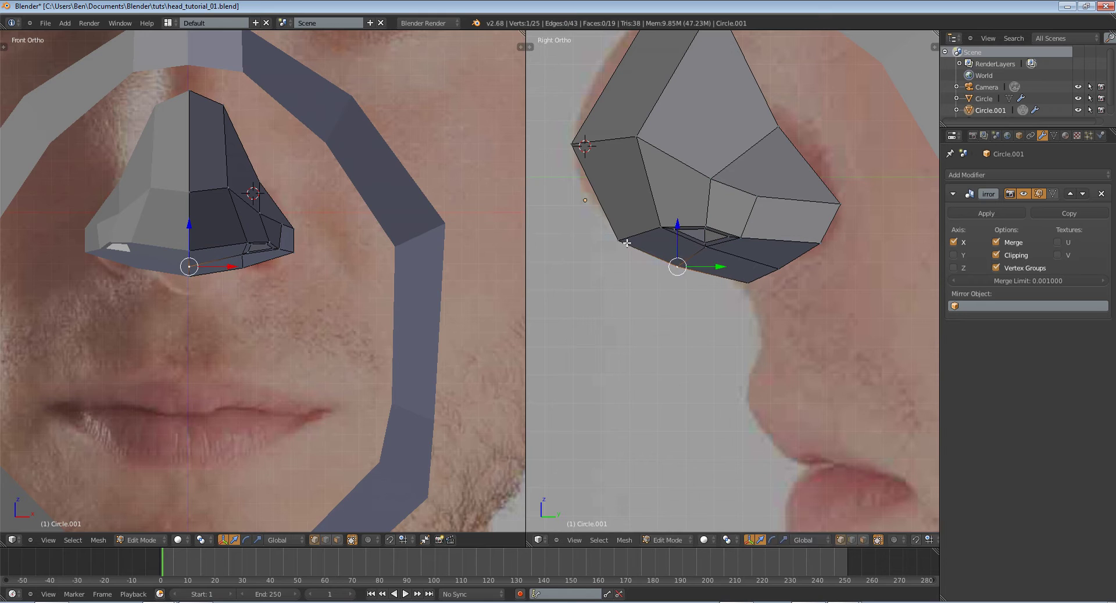
{"action": "right_click", "coordinate": [626, 243]}
{"action": "key", "text": "g"}
{"action": "left_click", "coordinate": [238, 231]}
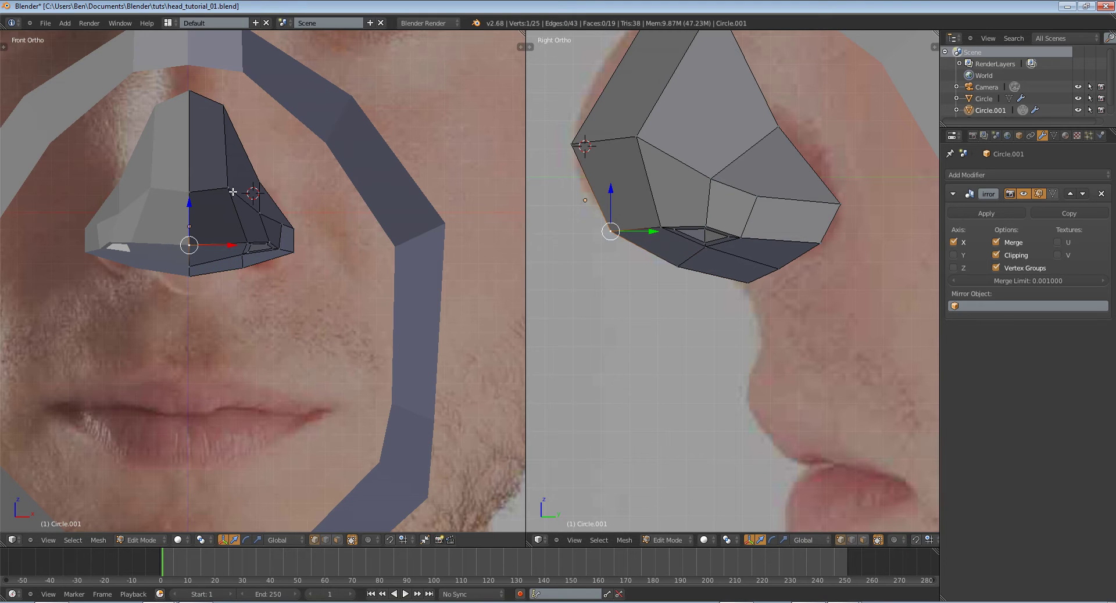
- Move the vertex at the top of the nostril wing inward in the front view and forward in the side view
{"action": "right_click", "coordinate": [256, 195]}
{"action": "right_click", "coordinate": [265, 195]}
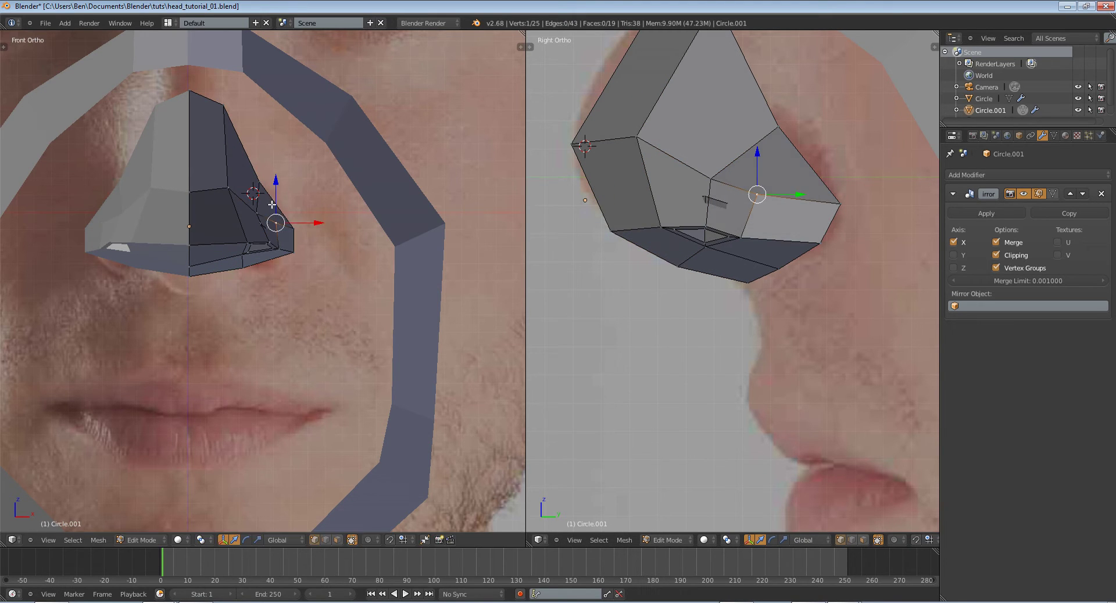
{"action": "right_click", "coordinate": [253, 193]}
{"action": "key", "text": "g"}
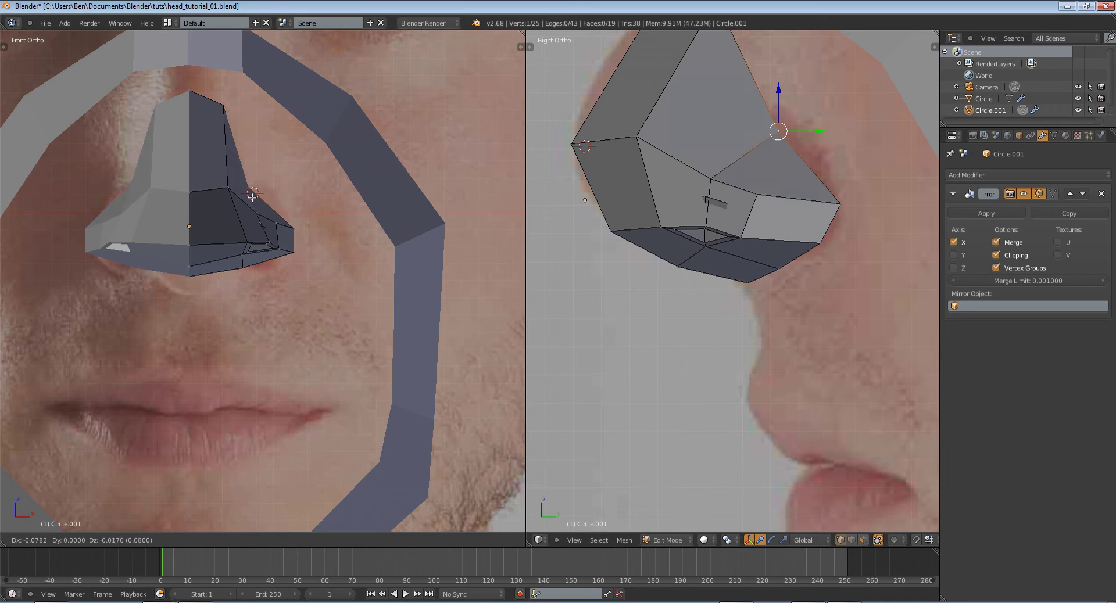
{"action": "left_click", "coordinate": [252, 197]}
{"action": "key", "text": "g"}
{"action": "left_click", "coordinate": [708, 135]}
- Fine-tune the front vertex of the nostril wing's upper edge in the front view to match the reference
{"action": "right_click", "coordinate": [715, 175]}
{"action": "key", "text": "g"}
{"action": "left_click", "coordinate": [281, 231]}
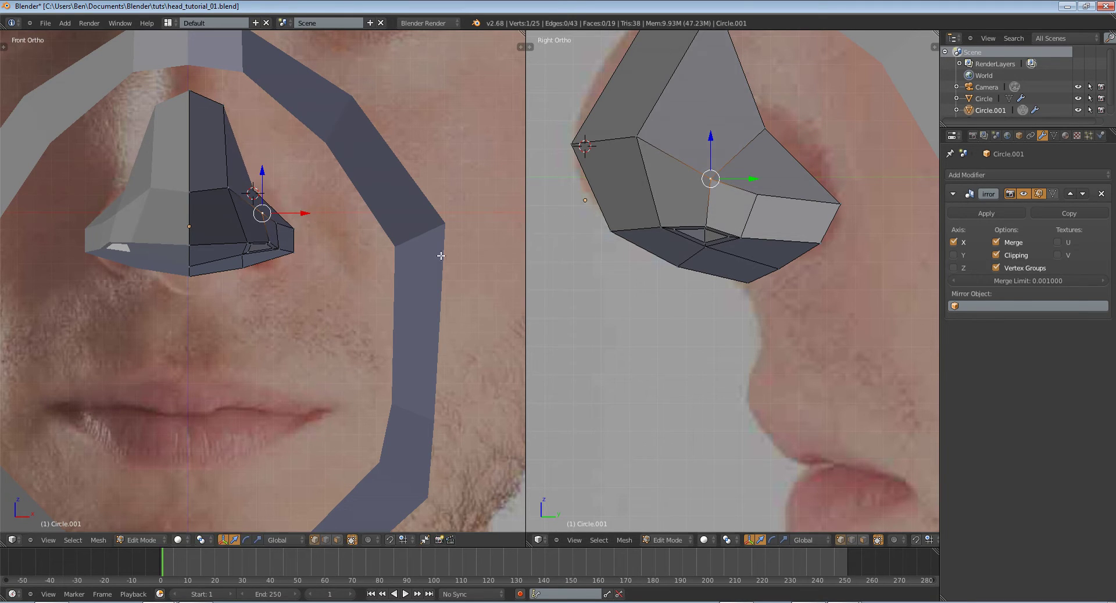
{"action": "right_click", "coordinate": [765, 199]}
{"action": "right_click", "coordinate": [260, 212]}
{"action": "key", "text": "g"}
{"action": "left_click", "coordinate": [265, 215]}
- Lower the vertex beside the nose tip and shift the nostril wing's front vertex forward in the side view
{"action": "right_click", "coordinate": [224, 184]}
{"action": "key", "text": "g"}
{"action": "left_click", "coordinate": [221, 192]}
{"action": "right_click", "coordinate": [267, 215]}
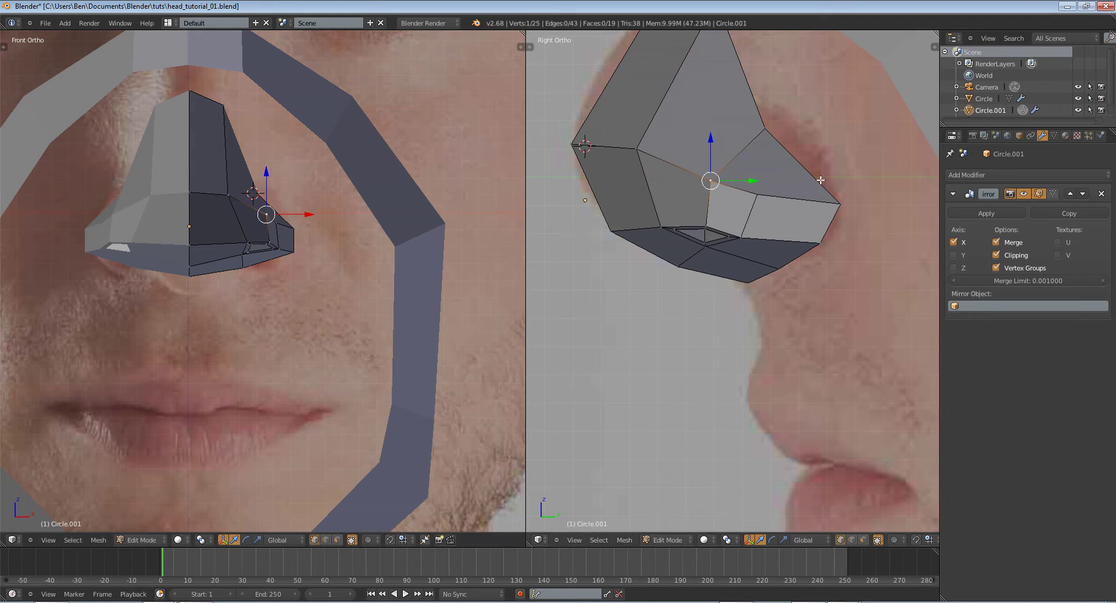
{"action": "key", "text": "g"}
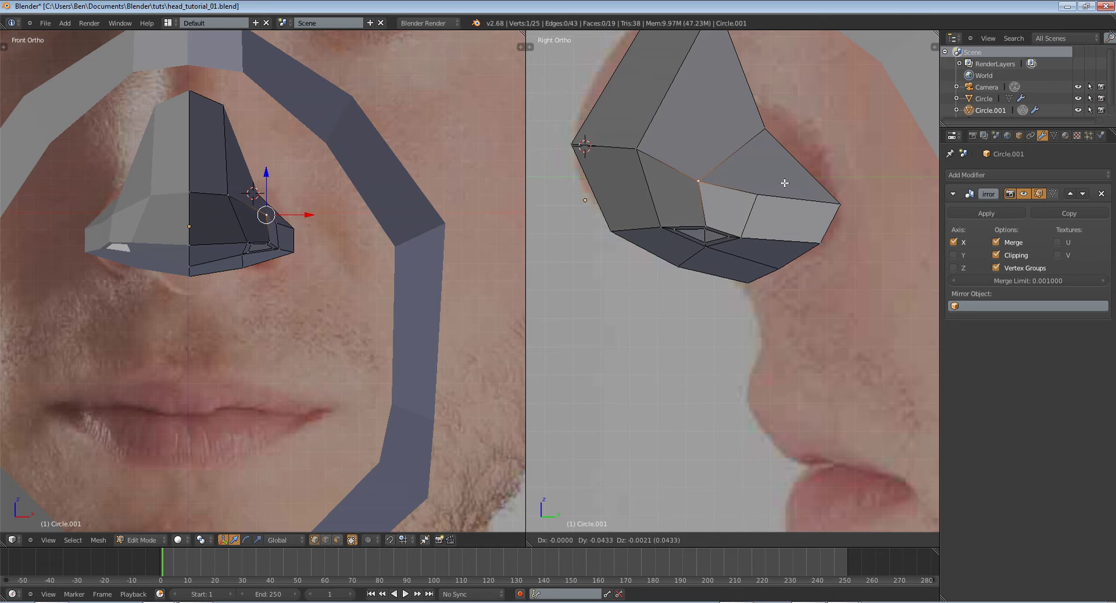
{"action": "right_click", "coordinate": [752, 194]}
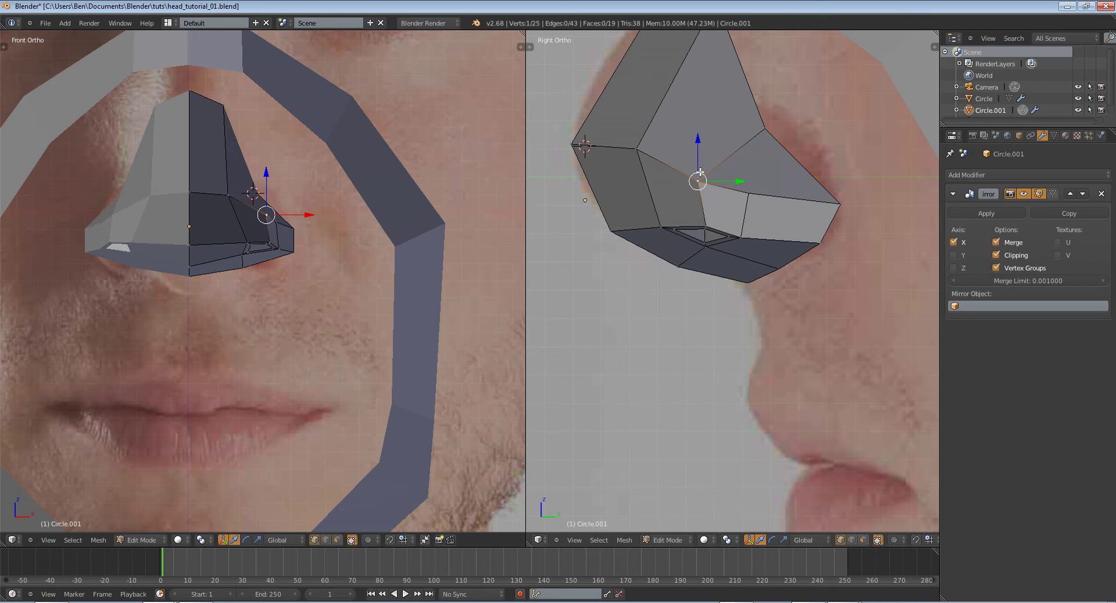
- Move the vertex at the top of the nostril wing back toward the cheek and adjust the wing's rearmost vertex in the side view
{"action": "right_click", "coordinate": [776, 134]}
{"action": "key", "text": "g"}
{"action": "left_click", "coordinate": [805, 139]}
{"action": "right_click", "coordinate": [835, 208]}
- Move the middle vertex of the nostril wing slightly back and outward, and check the nose's shape from an angle
{"action": "right_click", "coordinate": [751, 198]}
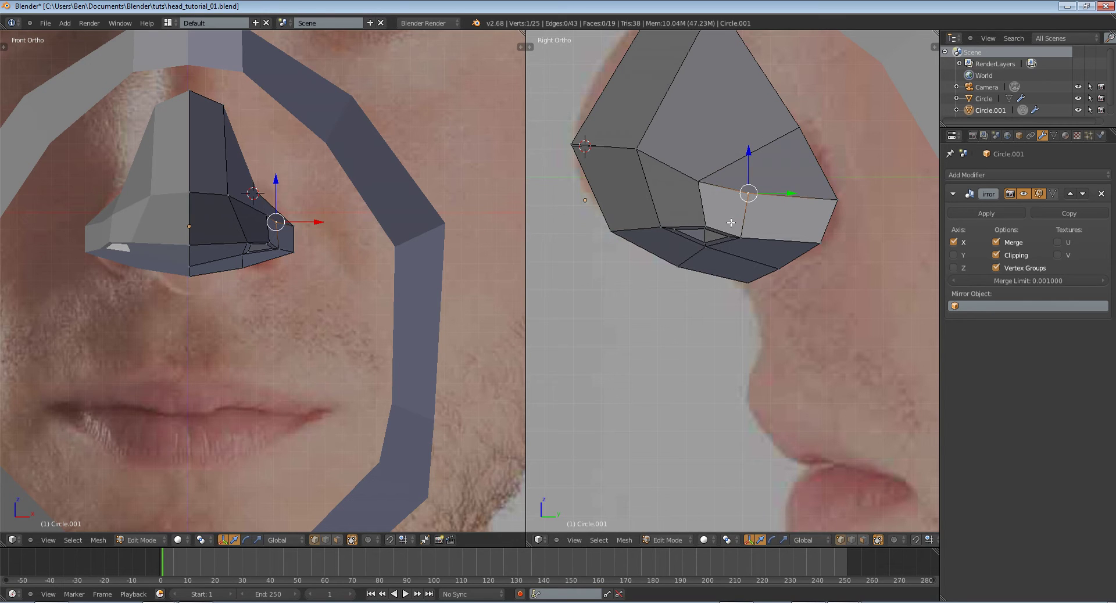
{"action": "key", "text": "g"}
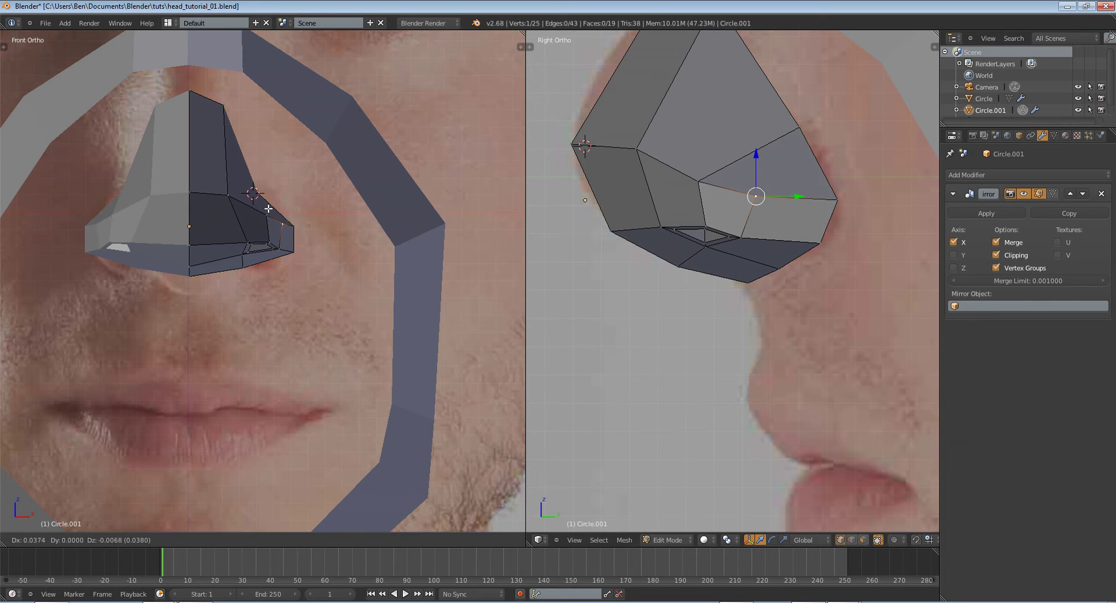
{"action": "left_click", "coordinate": [271, 210]}
{"action": "middle_click_drag", "start_coordinate": [272, 210], "coordinate": [330, 236]}
{"action": "key", "text": "Tab"}
{"action": "scroll", "coordinate": [374, 280], "scroll_direction": "down", "scroll_amount": 3}
{"action": "middle_click_drag", "start_coordinate": [375, 280], "coordinate": [359, 253]}
{"action": "key", "text": "Tab"}
{"action": "key", "text": "KP_1"}
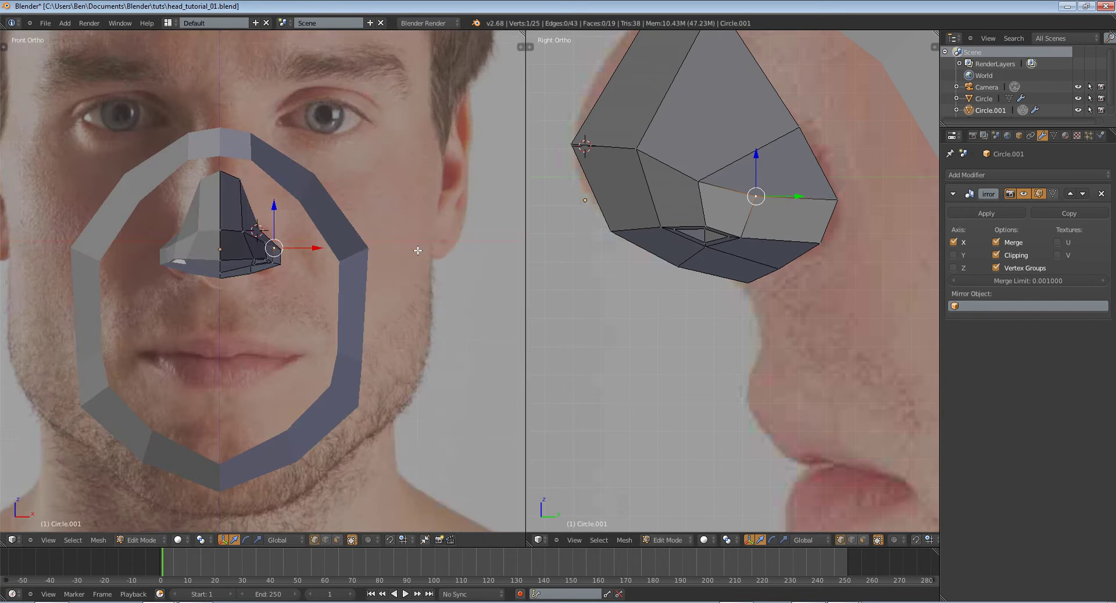
- Switch the side view to wireframe and raise the rear centre vertex and its neighbour on the nose's underside
{"action": "scroll", "coordinate": [418, 250], "scroll_direction": "up", "scroll_amount": 4}
{"action": "key", "text": "z"}
{"action": "right_click", "coordinate": [750, 288]}
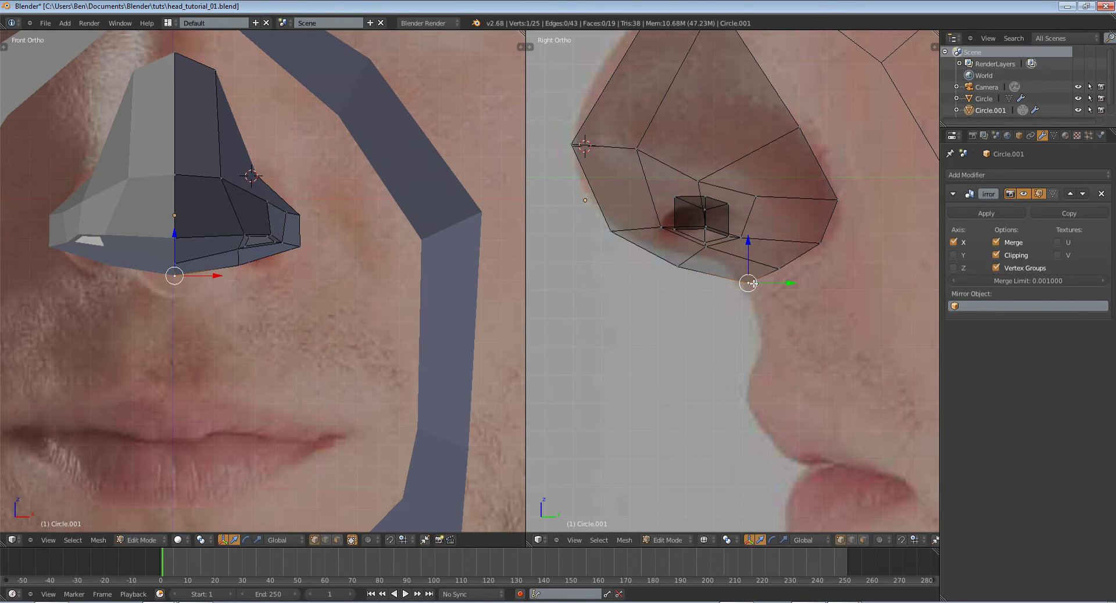
{"action": "key", "text": "g"}
{"action": "left_click", "coordinate": [748, 280]}
{"action": "right_click", "coordinate": [778, 270]}
{"action": "key", "text": "g"}
{"action": "left_click", "coordinate": [777, 262]}
- Pull the nose's rear underside vertices and the rear nostril wing vertices forward and up to tighten the base in the side view
{"action": "right_click", "coordinate": [679, 267]}
{"action": "key", "text": "g"}
{"action": "right_click", "coordinate": [701, 257]}
{"action": "right_click", "coordinate": [750, 282]}
{"action": "key", "text": "g"}
{"action": "left_click", "coordinate": [735, 272]}
{"action": "right_click", "coordinate": [775, 269]}
{"action": "key", "text": "g"}
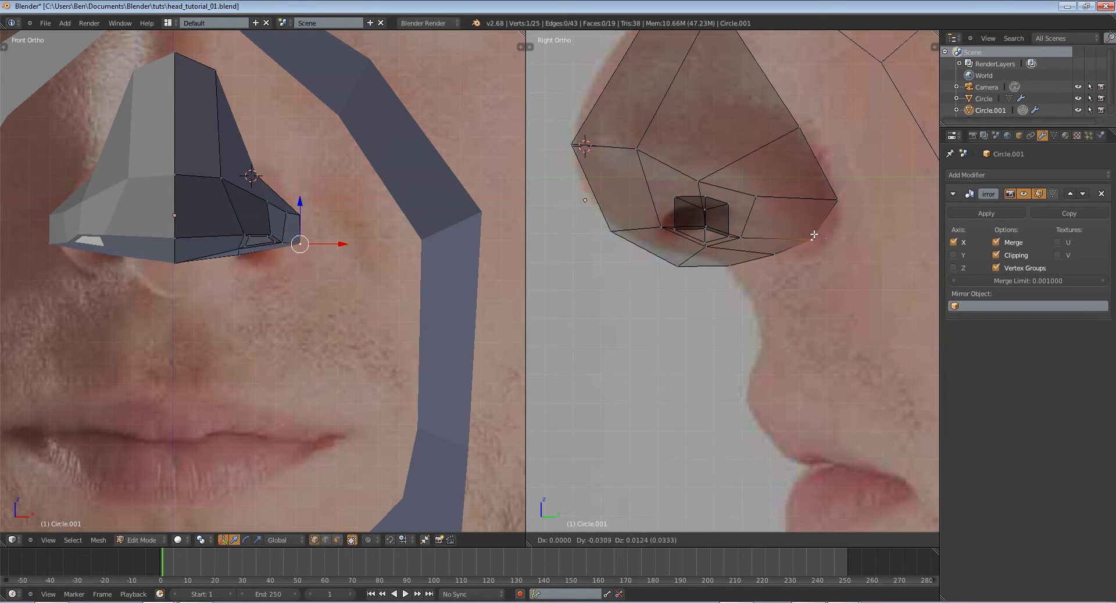
{"action": "left_click", "coordinate": [830, 207]}
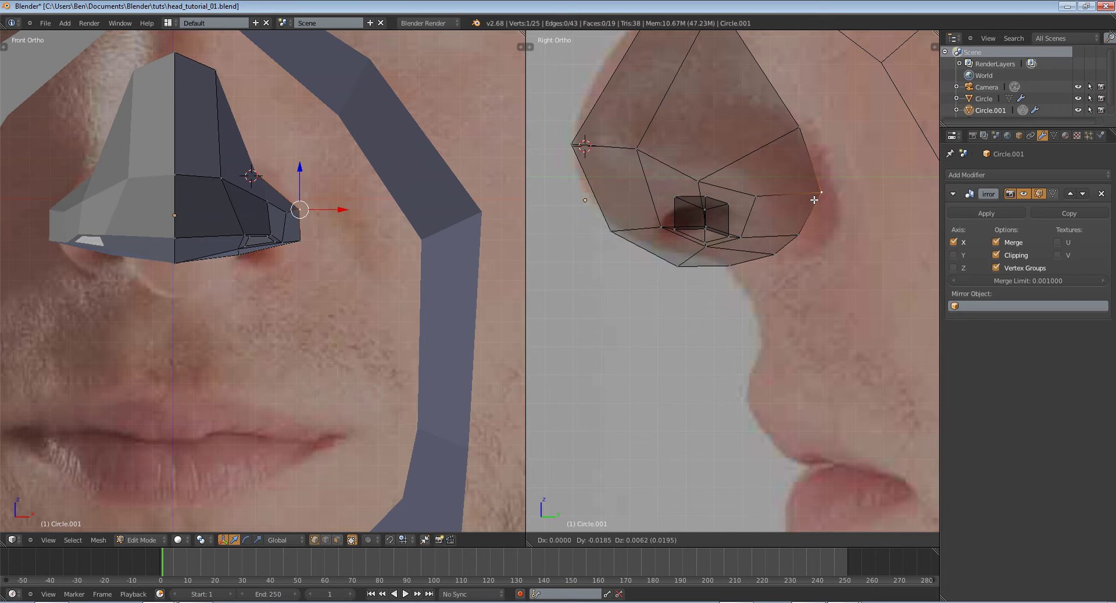
- Return the nose to Object Mode, deselect all objects, and restore the front view after inspecting the shape
{"action": "key", "text": "Tab"}
{"action": "middle_click_drag", "start_coordinate": [453, 274], "coordinate": [419, 253]}
{"action": "scroll", "coordinate": [419, 253], "scroll_direction": "down", "scroll_amount": 4}
{"action": "key", "text": "a"}
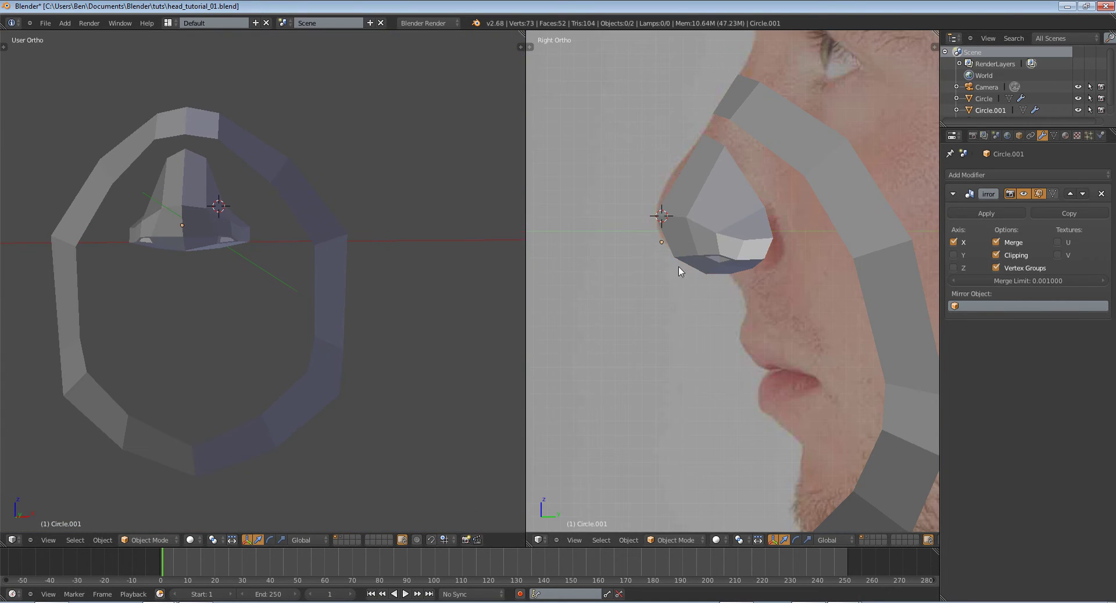
{"action": "middle_click_drag", "start_coordinate": [692, 266], "coordinate": [726, 226]}
{"action": "key", "text": "KP_3"}
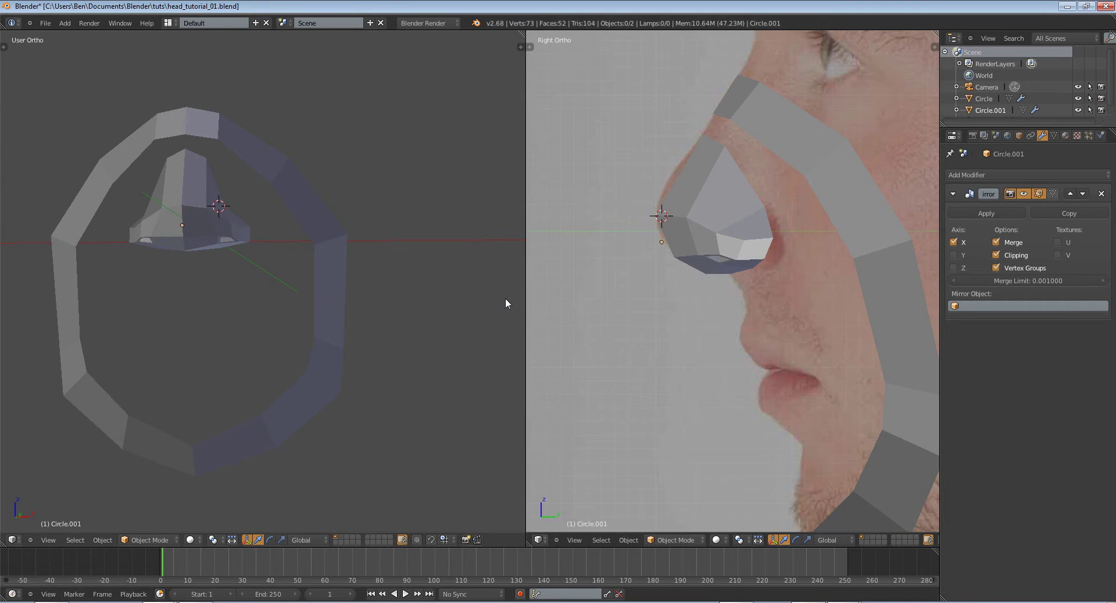
{"action": "key", "text": "KP_1"}
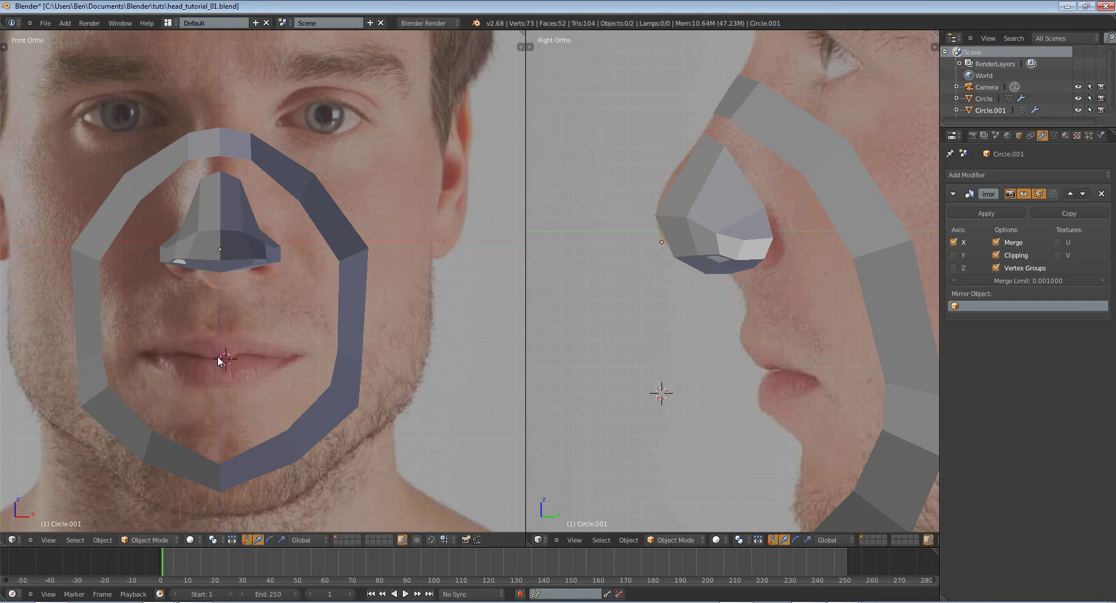
- Place the 3D cursor at the centre of the lips in the front and side views
{"action": "left_click", "coordinate": [218, 359]}
{"action": "left_click", "coordinate": [765, 373]}
{"action": "key", "text": "shift+a"}
{"action": "mouse_move", "coordinate": [247, 359]}
{"action": "key", "text": "n"}
{"action": "key", "text": "n"}
{"action": "scroll", "coordinate": [346, 317], "scroll_direction": "up", "scroll_amount": 5}
{"action": "scroll", "coordinate": [203, 294], "scroll_direction": "down", "scroll_amount": 6}
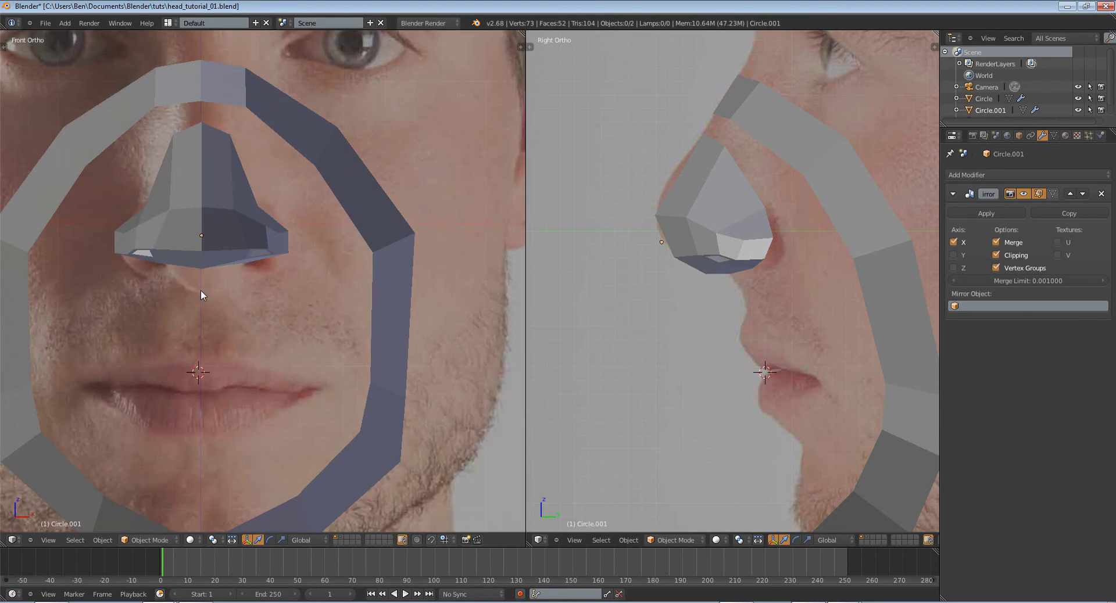
{"action": "scroll", "coordinate": [403, 339], "scroll_direction": "up", "scroll_amount": 6}
{"action": "scroll", "coordinate": [374, 419], "scroll_direction": "down", "scroll_amount": 8}
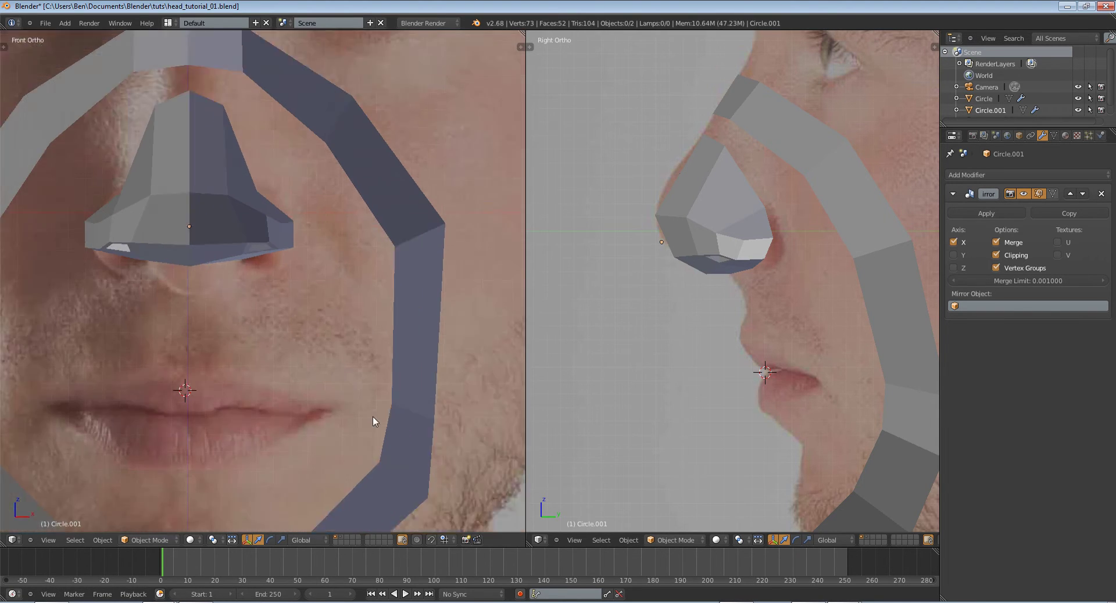
- Set the Y offset of the front_fixed.jpg background image to 0.100 in the front view
{"action": "scroll", "coordinate": [373, 419], "scroll_direction": "up", "scroll_amount": 4}
{"action": "key", "text": "n"}
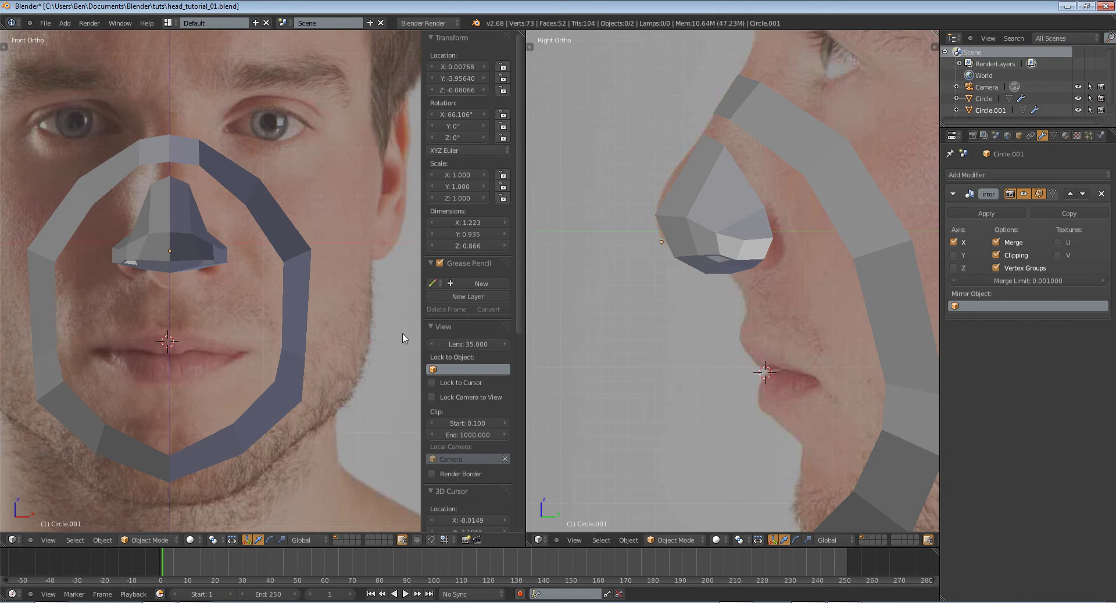
{"action": "scroll", "coordinate": [492, 344], "scroll_direction": "down", "scroll_amount": 8}
{"action": "scroll", "coordinate": [491, 413], "scroll_direction": "down", "scroll_amount": 2}
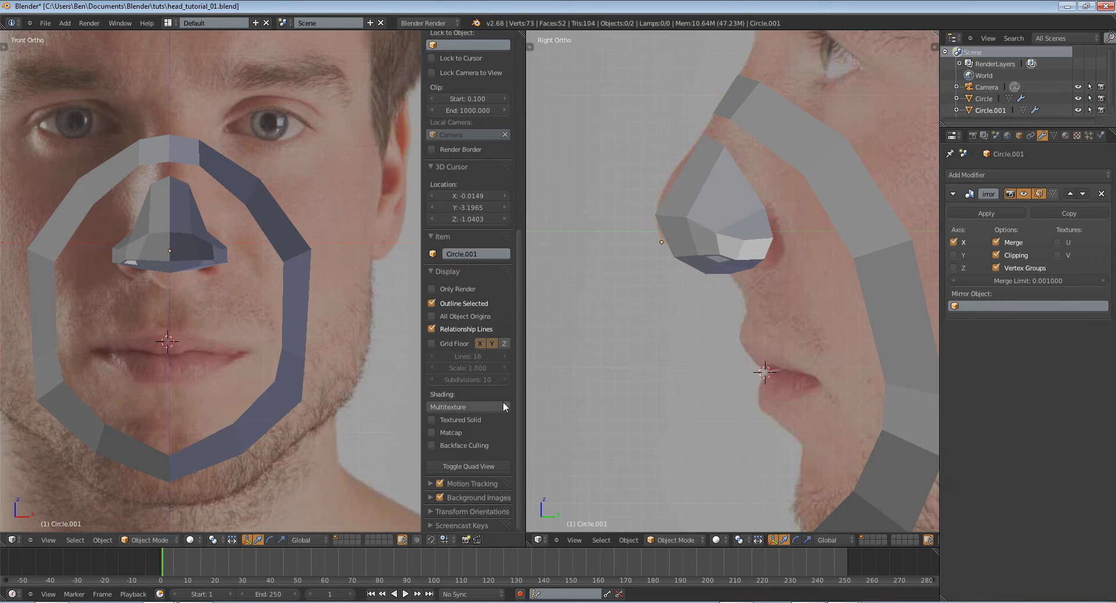
{"action": "left_click", "coordinate": [440, 498]}
{"action": "scroll", "coordinate": [459, 482], "scroll_direction": "down", "scroll_amount": 8}
{"action": "scroll", "coordinate": [473, 475], "scroll_direction": "down", "scroll_amount": 2}
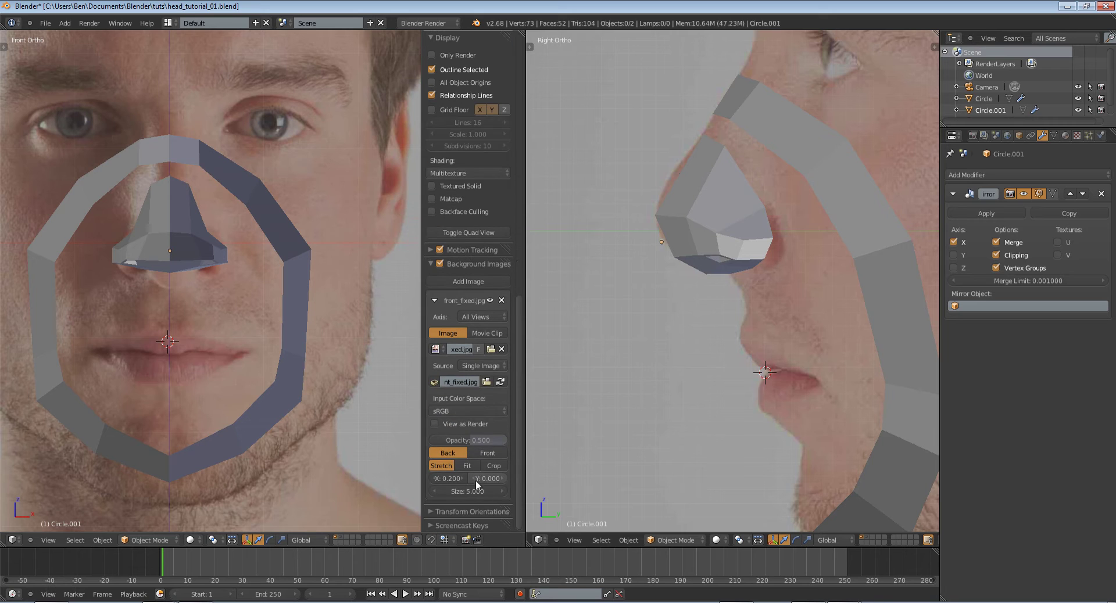
{"action": "left_click", "coordinate": [501, 479]}
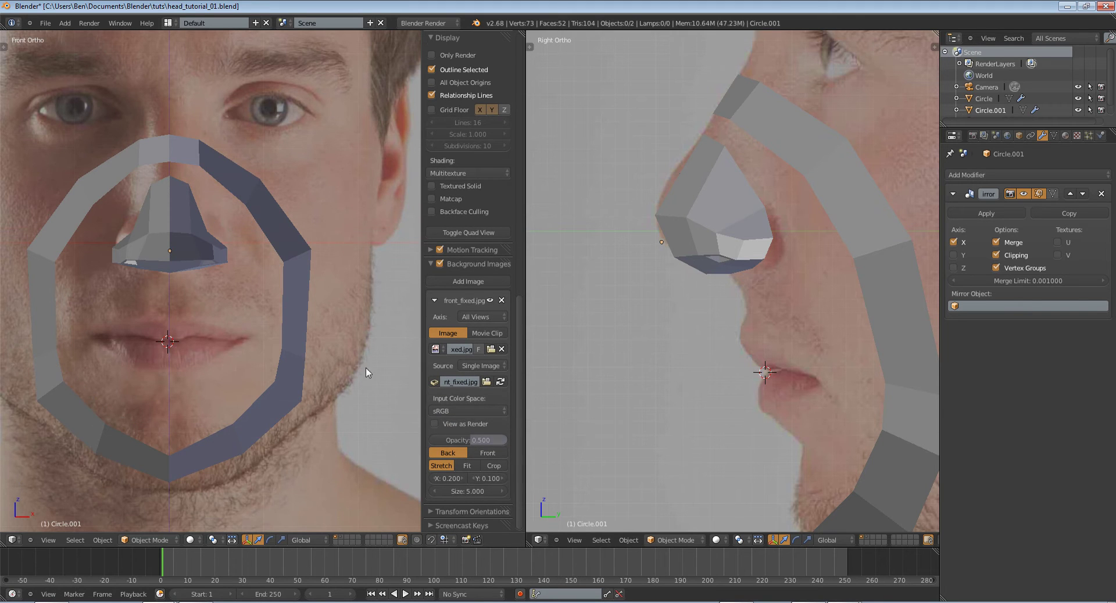
{"action": "scroll", "coordinate": [204, 324], "scroll_direction": "up", "scroll_amount": 2}
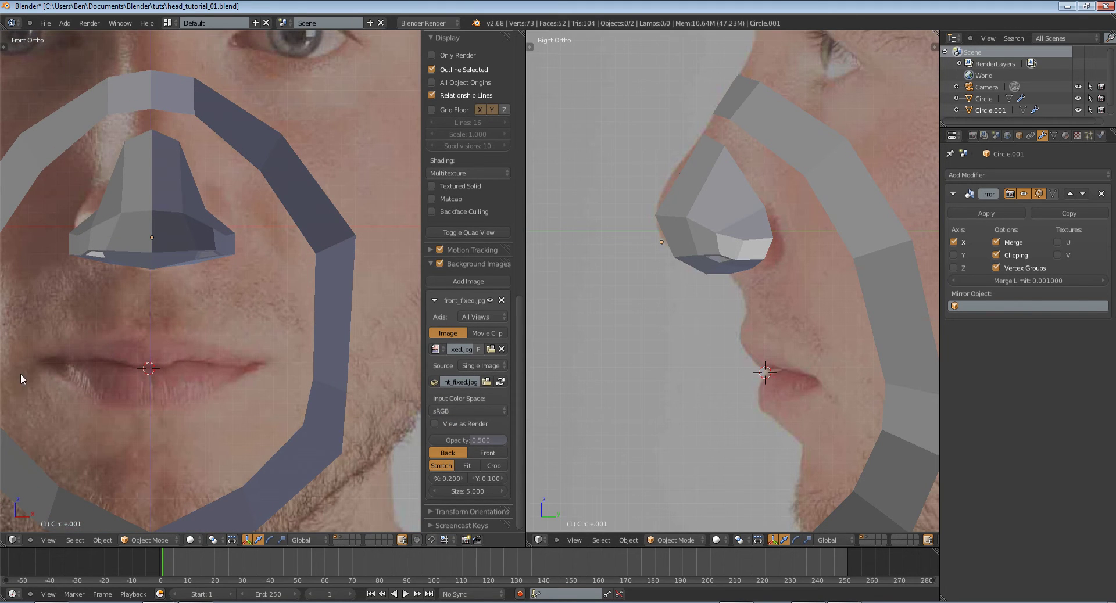
- Reposition the 3D cursor on the lips in the side view and display the front view in wireframe
{"action": "left_click", "coordinate": [771, 380]}
{"action": "left_click", "coordinate": [771, 375]}
{"action": "left_click", "coordinate": [769, 368]}
{"action": "key", "text": "z"}
{"action": "key", "text": "z"}
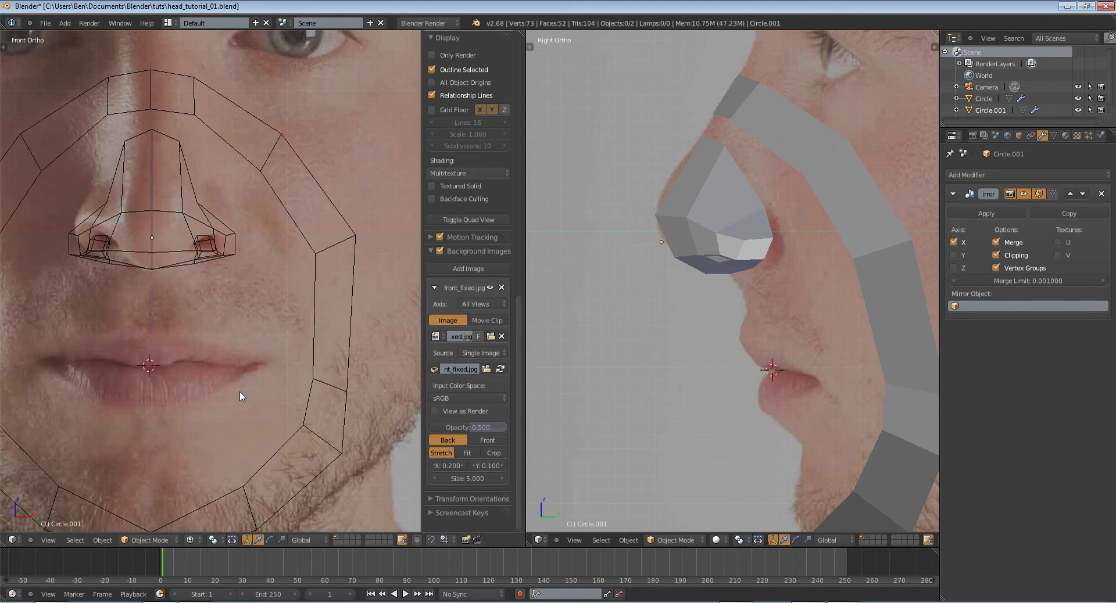
{"action": "key", "text": "z"}
{"action": "scroll", "coordinate": [240, 392], "scroll_direction": "down", "scroll_amount": 1}
{"action": "scroll", "coordinate": [242, 397], "scroll_direction": "down", "scroll_amount": 4}
{"action": "scroll", "coordinate": [306, 422], "scroll_direction": "up", "scroll_amount": 4}
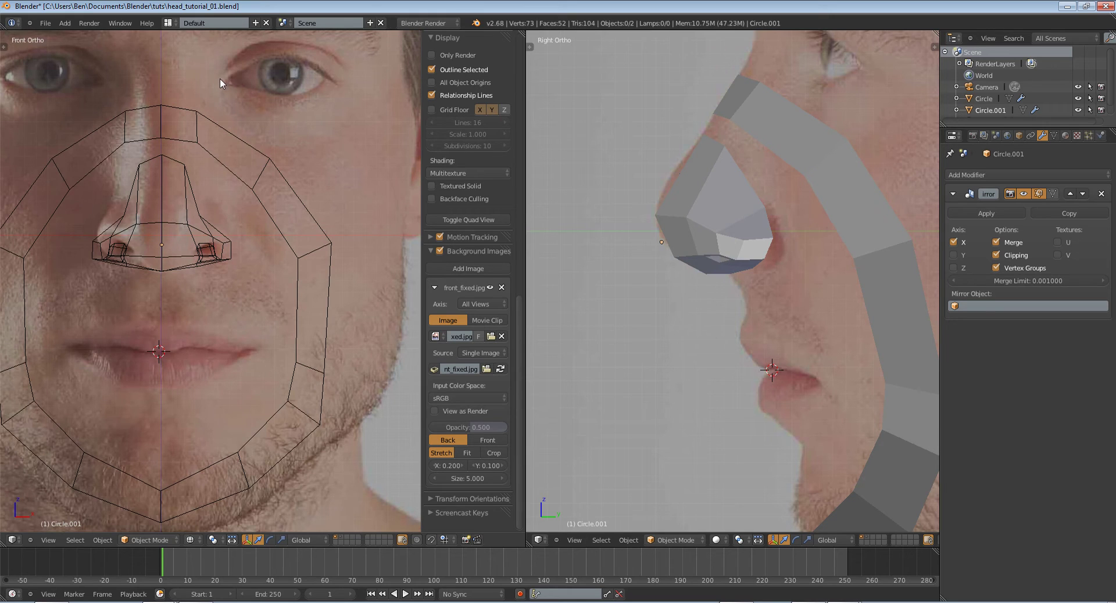
- Place the 3D cursor at the outer corner of the eye in the front and side reference views
{"action": "middle_click_drag", "start_coordinate": [739, 167], "coordinate": [677, 297], "text": "shift"}
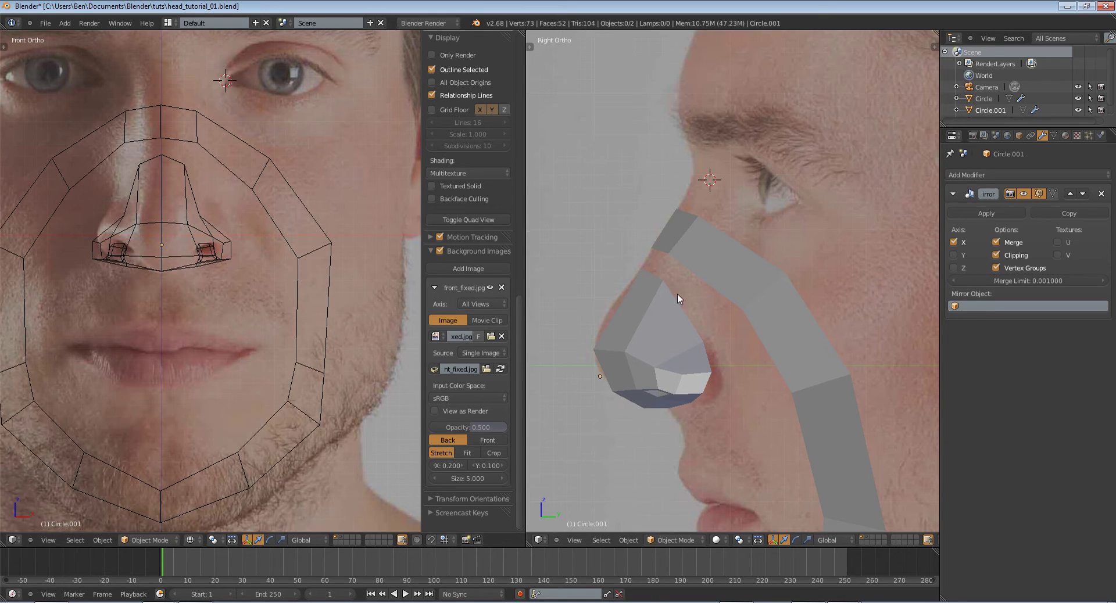
{"action": "left_click", "coordinate": [799, 198]}
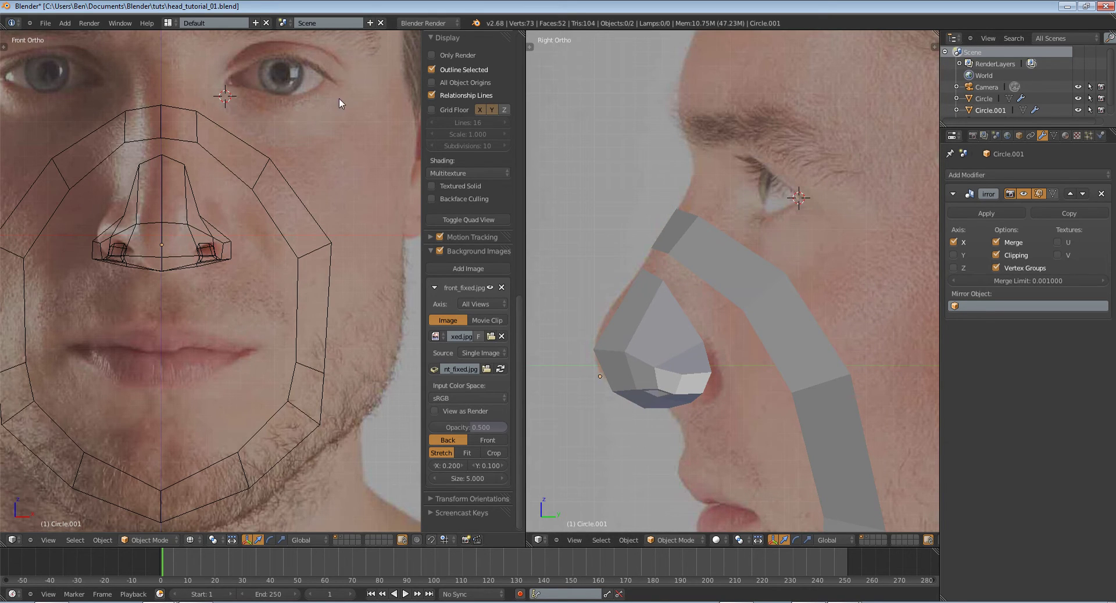
{"action": "left_click", "coordinate": [325, 79]}
{"action": "scroll", "coordinate": [193, 423], "scroll_direction": "down", "scroll_amount": 3}
{"action": "scroll", "coordinate": [237, 431], "scroll_direction": "up", "scroll_amount": 2}
{"action": "scroll", "coordinate": [771, 344], "scroll_direction": "down", "scroll_amount": 3}
- Select the ring around the mouth and nose, enter Edit Mode on it, and show the front view in solid shading
{"action": "key", "text": "z"}
{"action": "key", "text": "z"}
{"action": "middle_click_drag", "start_coordinate": [268, 405], "coordinate": [278, 350], "text": "shift"}
{"action": "right_click", "coordinate": [278, 351]}
{"action": "key", "text": "Tab"}
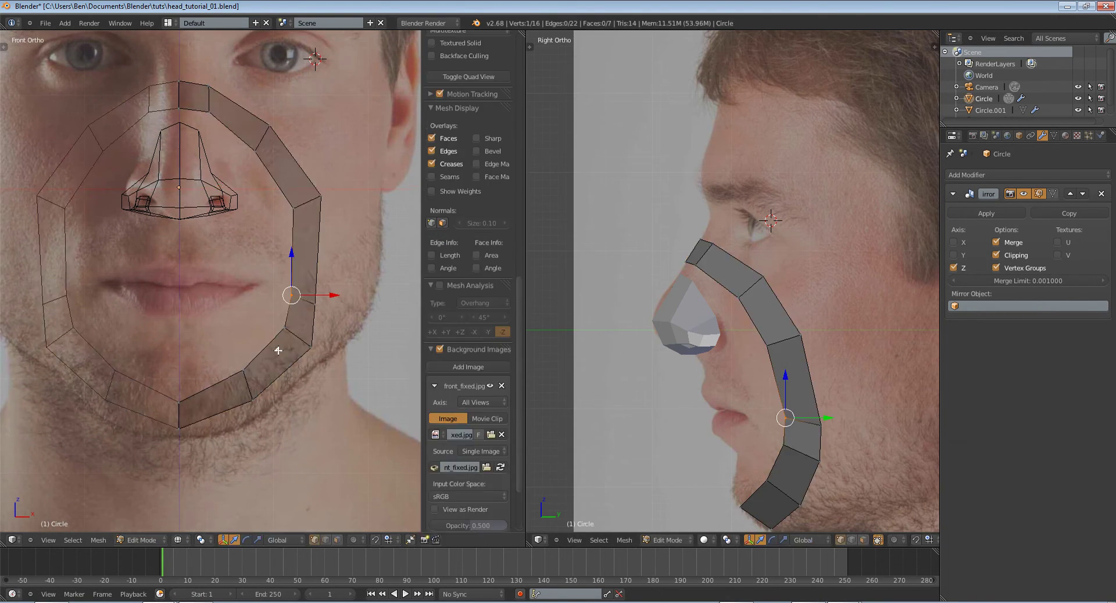
{"action": "key", "text": "Tab"}
{"action": "key", "text": "Tab"}
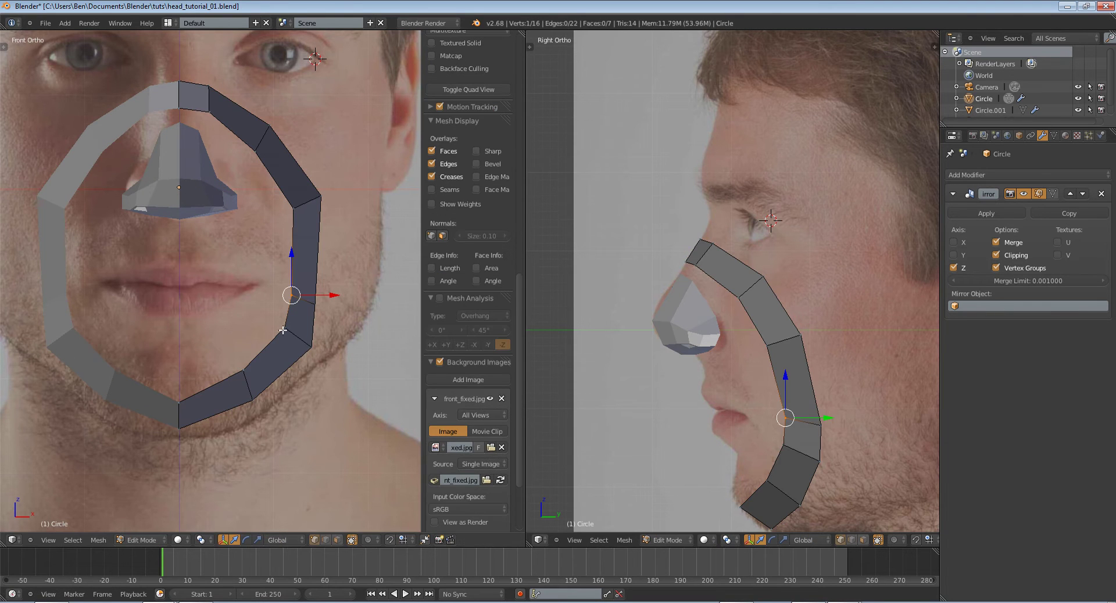
- Pull the ring's outer vertex beside the chin slightly inward in the front view and return to Object Mode
{"action": "key", "text": "g"}
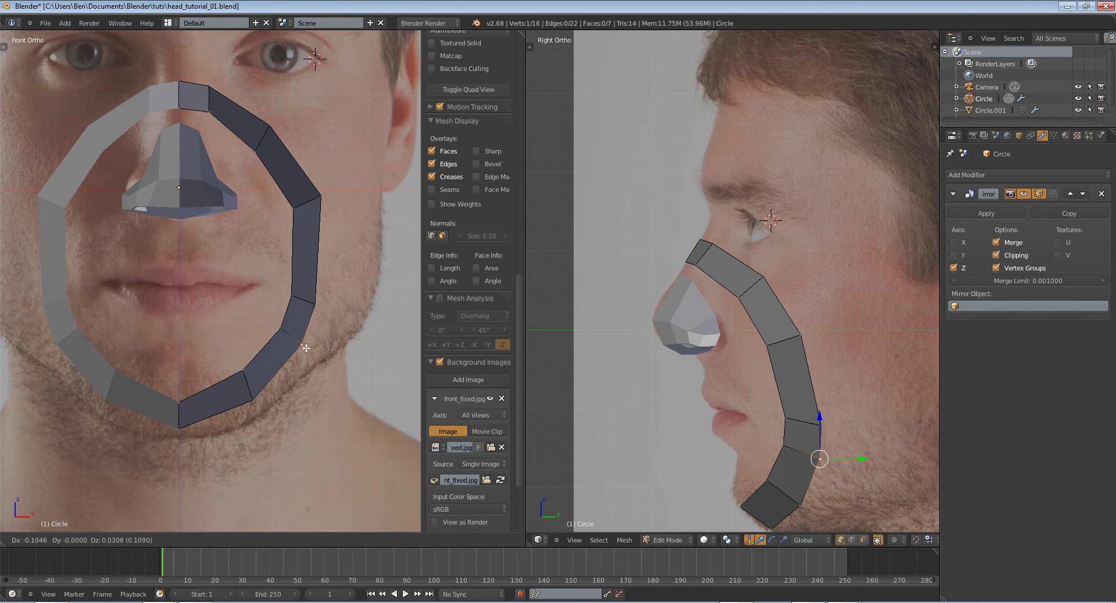
{"action": "left_click", "coordinate": [306, 348]}
{"action": "key", "text": "Tab"}
{"action": "scroll", "coordinate": [316, 390], "scroll_direction": "down", "scroll_amount": 2}
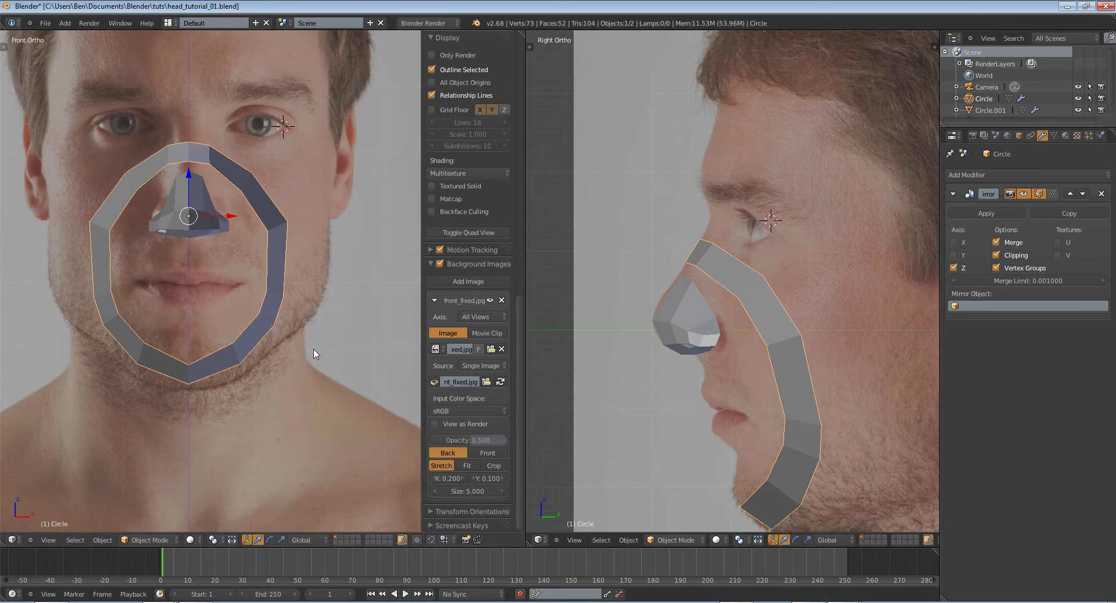
- Place the 3D cursor at the centre of the mouth and add an 8-vertex mesh circle there
{"action": "scroll", "coordinate": [256, 300], "scroll_direction": "up", "scroll_amount": 4}
{"action": "key", "text": "n"}
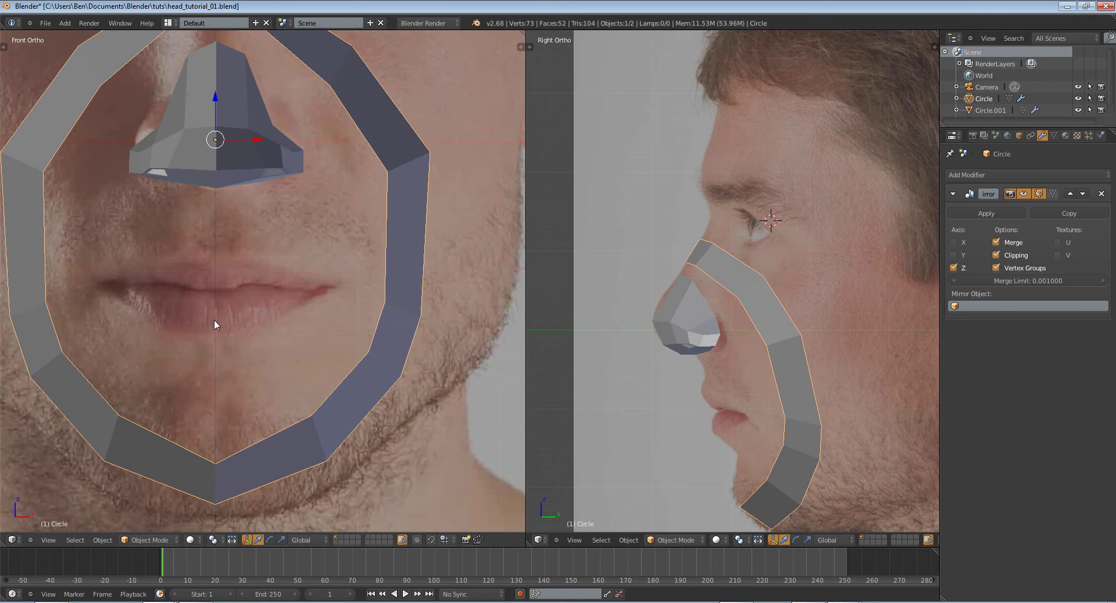
{"action": "left_click", "coordinate": [213, 290]}
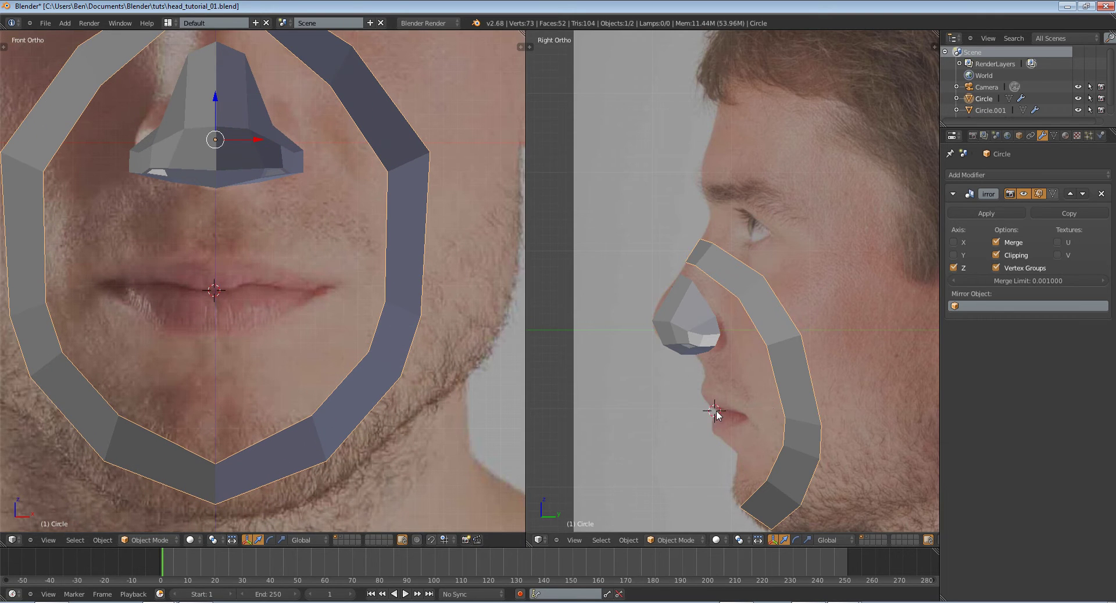
{"action": "key", "text": "shift+a"}
{"action": "mouse_move", "coordinate": [717, 410]}
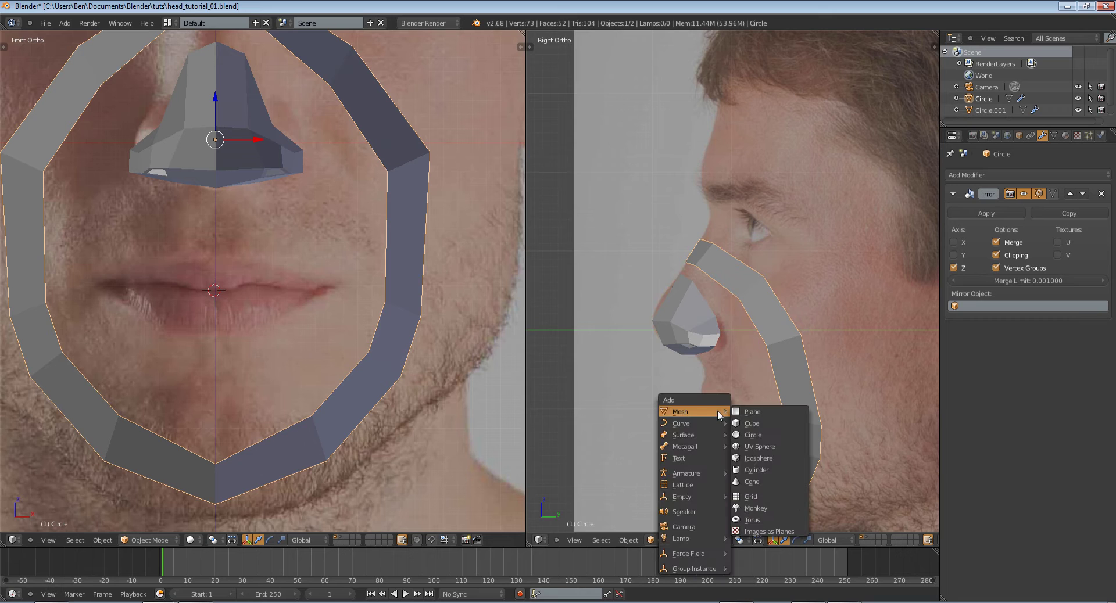
{"action": "left_click", "coordinate": [752, 434]}
{"action": "key", "text": "t"}
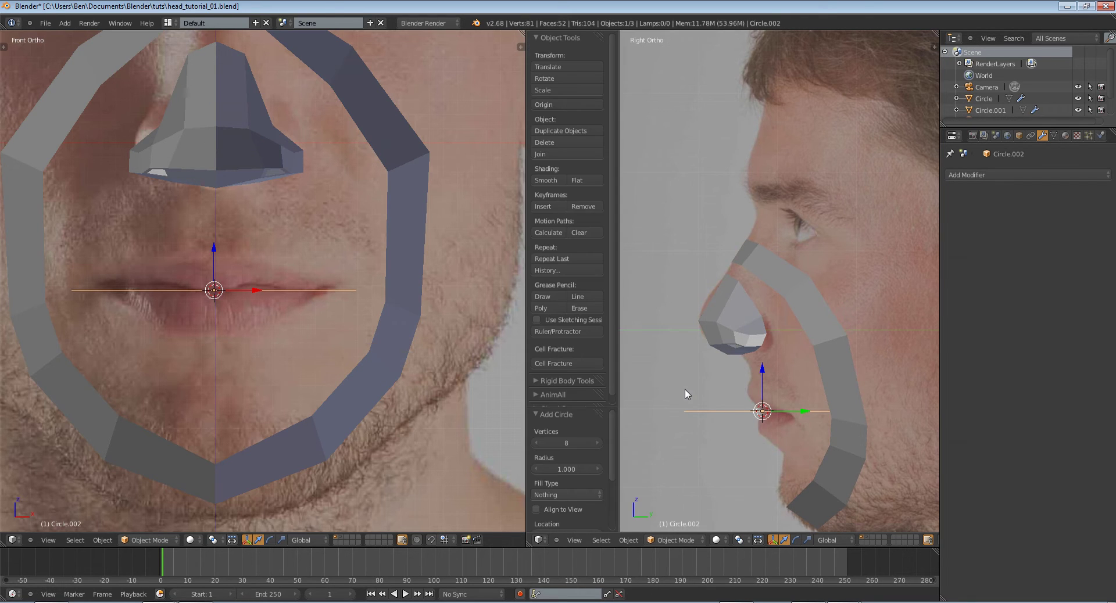
{"action": "key", "text": "t"}
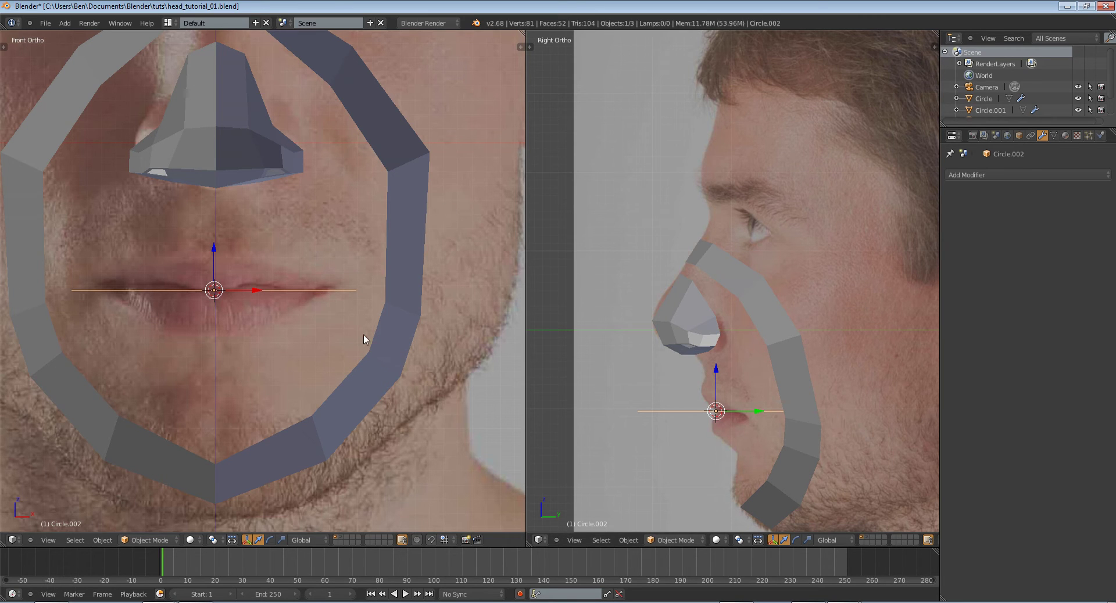
- Rotate the new circle upright in the side view so it faces forward, and enter Edit Mode on it
{"action": "key", "text": "r"}
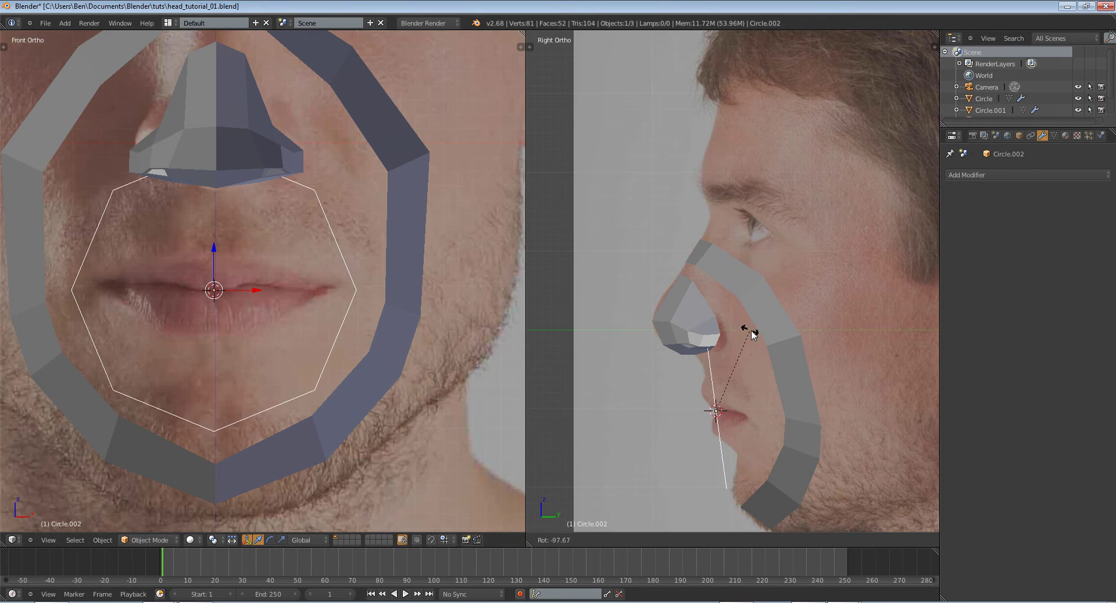
{"action": "left_click", "coordinate": [753, 336]}
{"action": "key", "text": "Tab"}
- Delete the three vertices on the image-left half of the mouth circle in the front view
{"action": "scroll", "coordinate": [286, 303], "scroll_direction": "down", "scroll_amount": 4}
{"action": "key", "text": "a"}
{"action": "key", "text": "b"}
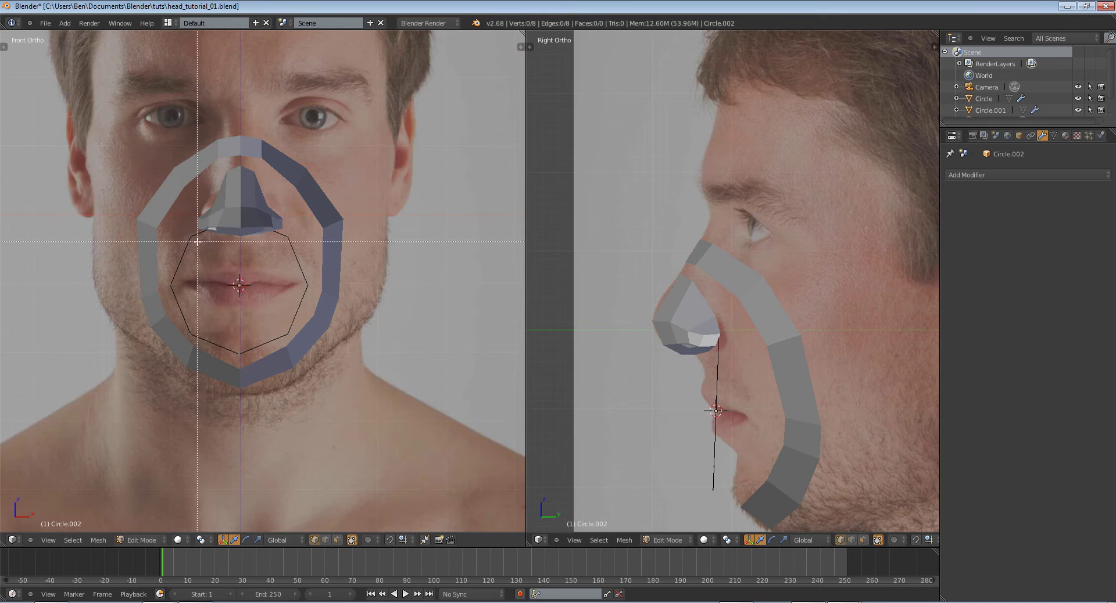
{"action": "left_click_drag", "start_coordinate": [122, 160], "coordinate": [197, 449]}
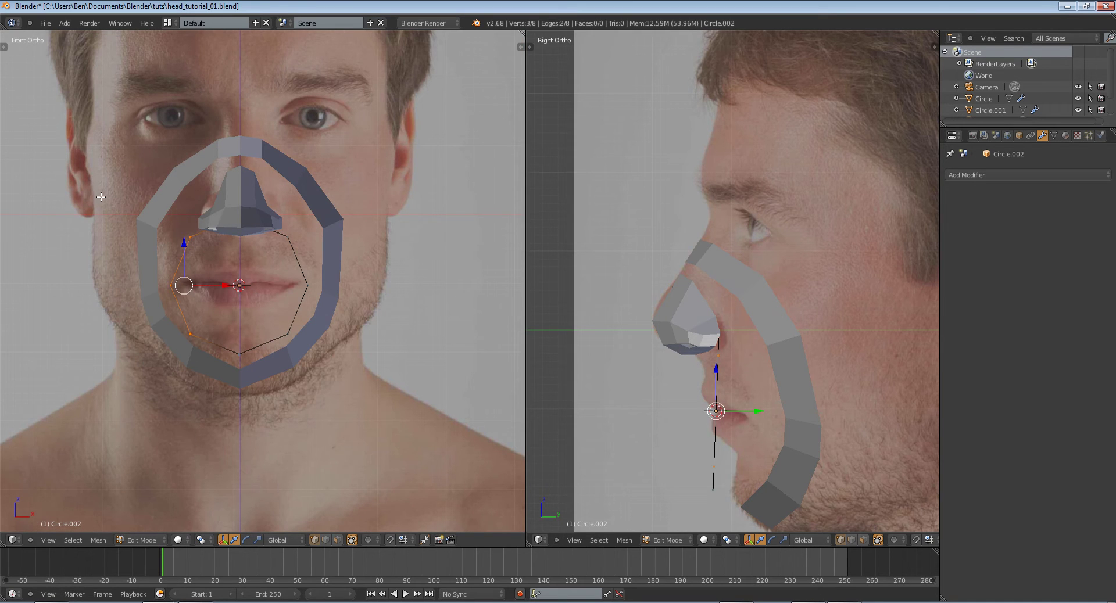
{"action": "key", "text": "x"}
{"action": "left_click", "coordinate": [264, 267]}
- Add a Mirror modifier on the X axis with Clipping enabled to the half circle
{"action": "left_click", "coordinate": [1057, 175]}
{"action": "left_click", "coordinate": [873, 284]}
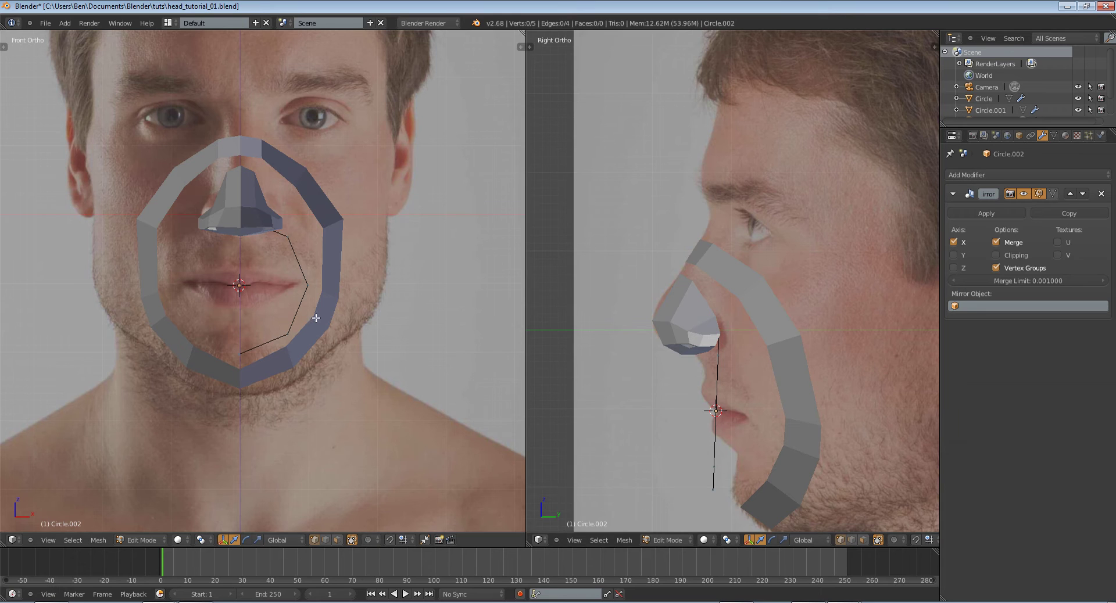
{"action": "left_click", "coordinate": [1002, 253]}
- In front-view wireframe, move the top centre vertex to the upper lip's dip and its neighbour to the Cupid's bow peak
{"action": "key", "text": "z"}
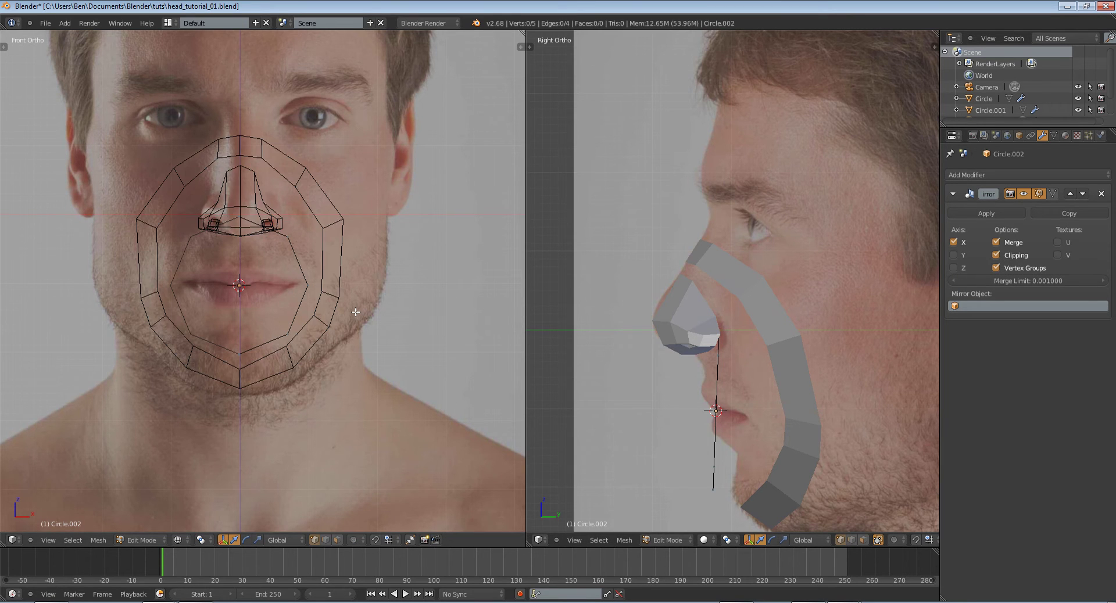
{"action": "scroll", "coordinate": [356, 312], "scroll_direction": "up", "scroll_amount": 3}
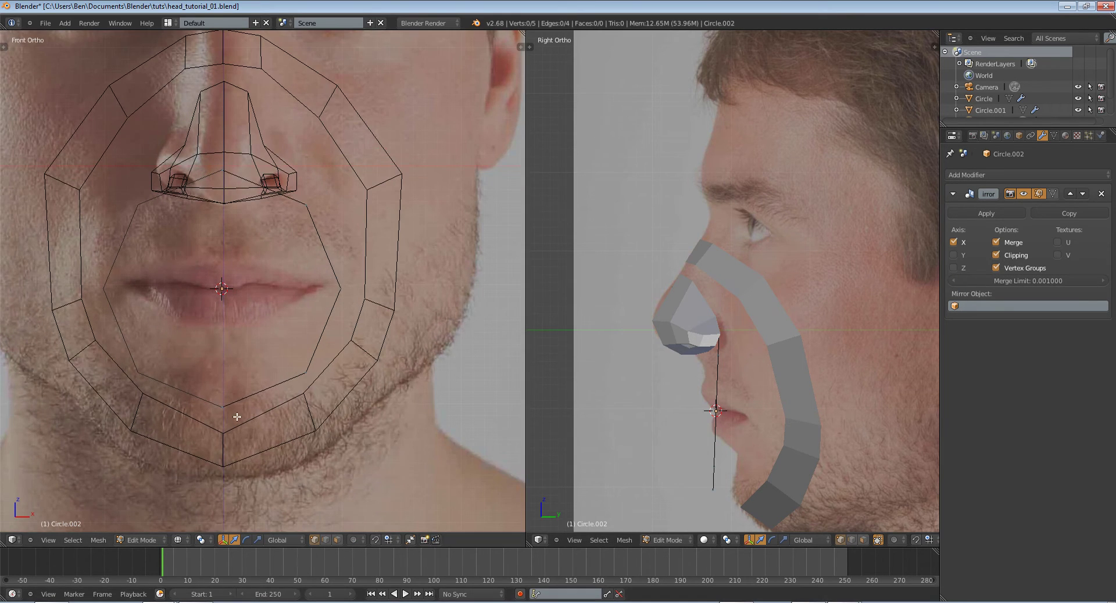
{"action": "key", "text": "a"}
{"action": "key", "text": "a"}
{"action": "right_click_drag", "start_coordinate": [226, 168], "coordinate": [226, 158]}
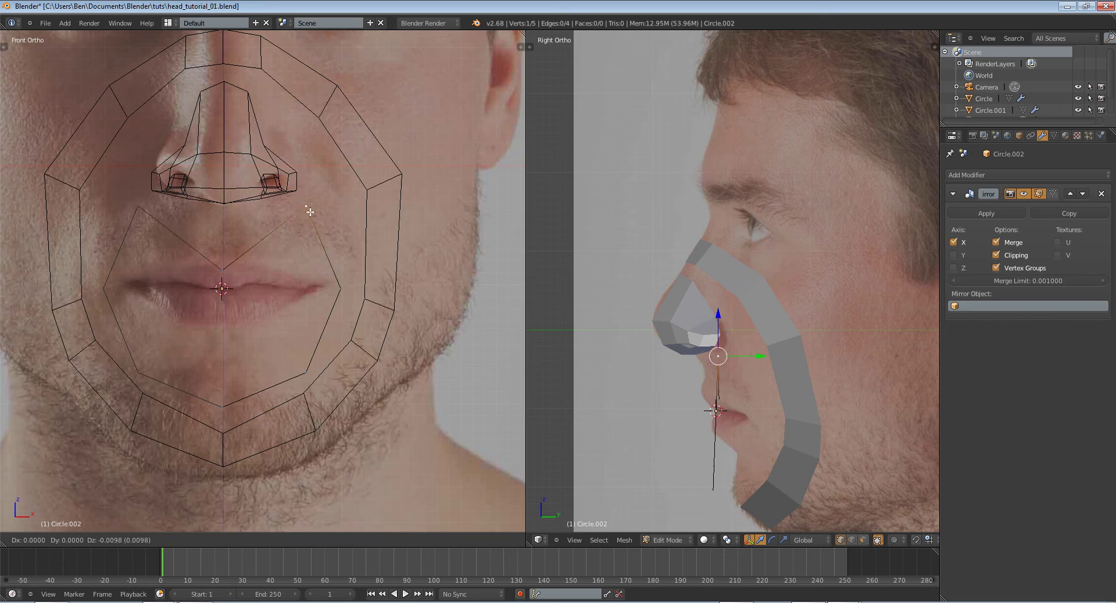
{"action": "left_click", "coordinate": [248, 259]}
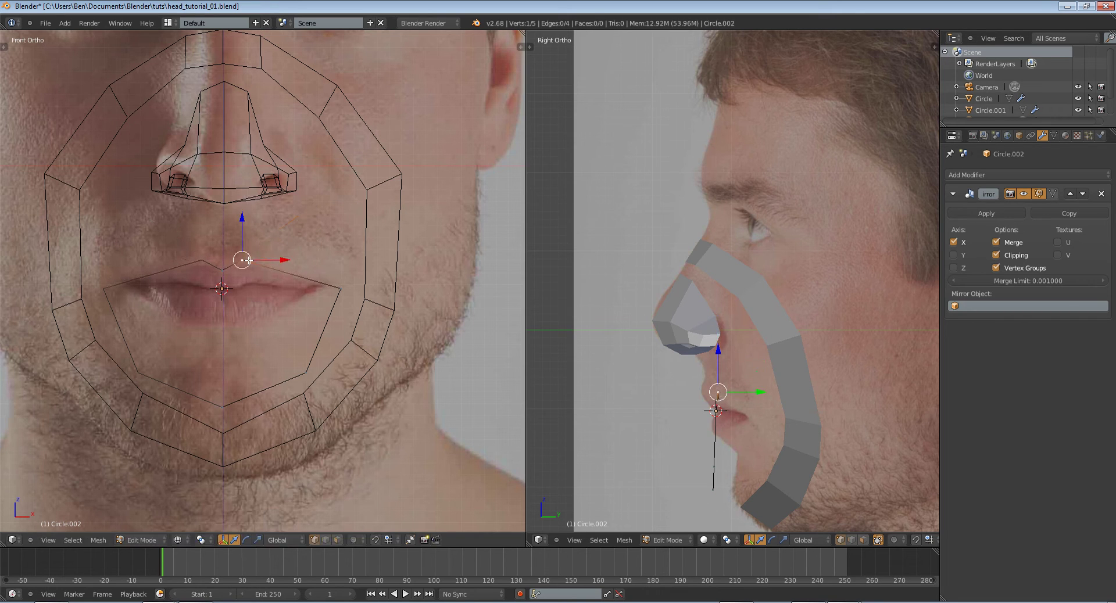
- Move the circle's side vertex and lower side vertex to the corner of the mouth in the front view
{"action": "right_click", "coordinate": [339, 290]}
{"action": "key", "text": "g"}
{"action": "left_click", "coordinate": [324, 275]}
{"action": "right_click", "coordinate": [309, 369]}
{"action": "key", "text": "g"}
{"action": "left_click", "coordinate": [321, 293]}
{"action": "right_click", "coordinate": [323, 275]}
{"action": "key", "text": "g"}
{"action": "left_click", "coordinate": [319, 278]}
- Refine the Cupid's bow peak and the two mouth-corner vertices to follow the lip edge in the front view
{"action": "right_click", "coordinate": [223, 269]}
{"action": "scroll", "coordinate": [186, 247], "scroll_direction": "up", "scroll_amount": 4}
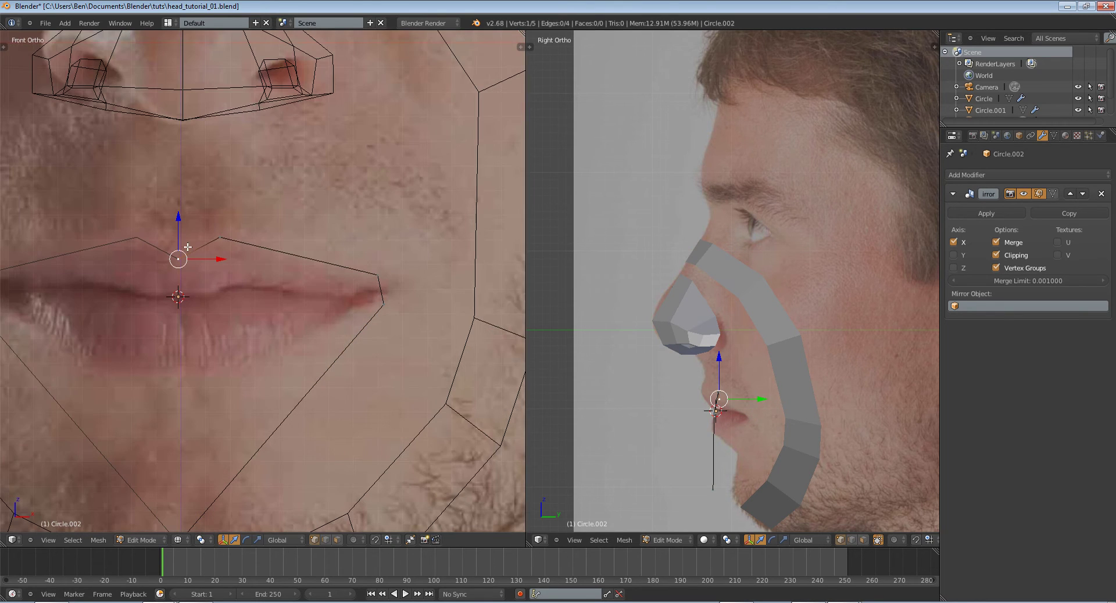
{"action": "right_click", "coordinate": [220, 239]}
{"action": "key", "text": "g"}
{"action": "left_click", "coordinate": [225, 247]}
{"action": "right_click", "coordinate": [382, 273]}
{"action": "key", "text": "g"}
{"action": "left_click", "coordinate": [381, 279]}
{"action": "right_click", "coordinate": [385, 312]}
{"action": "key", "text": "g"}
{"action": "left_click", "coordinate": [378, 298]}
- Raise the bottom centre vertex to the lower edge of the bottom lip
{"action": "scroll", "coordinate": [361, 294], "scroll_direction": "down", "scroll_amount": 2}
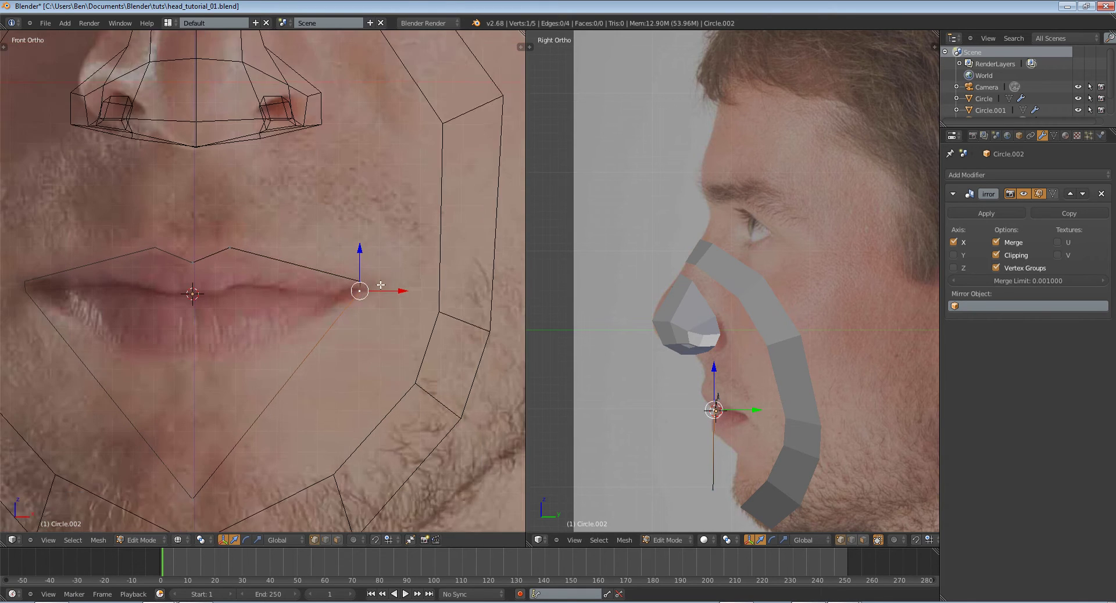
{"action": "right_click", "coordinate": [211, 453]}
{"action": "key", "text": "g"}
{"action": "left_click", "coordinate": [219, 308]}
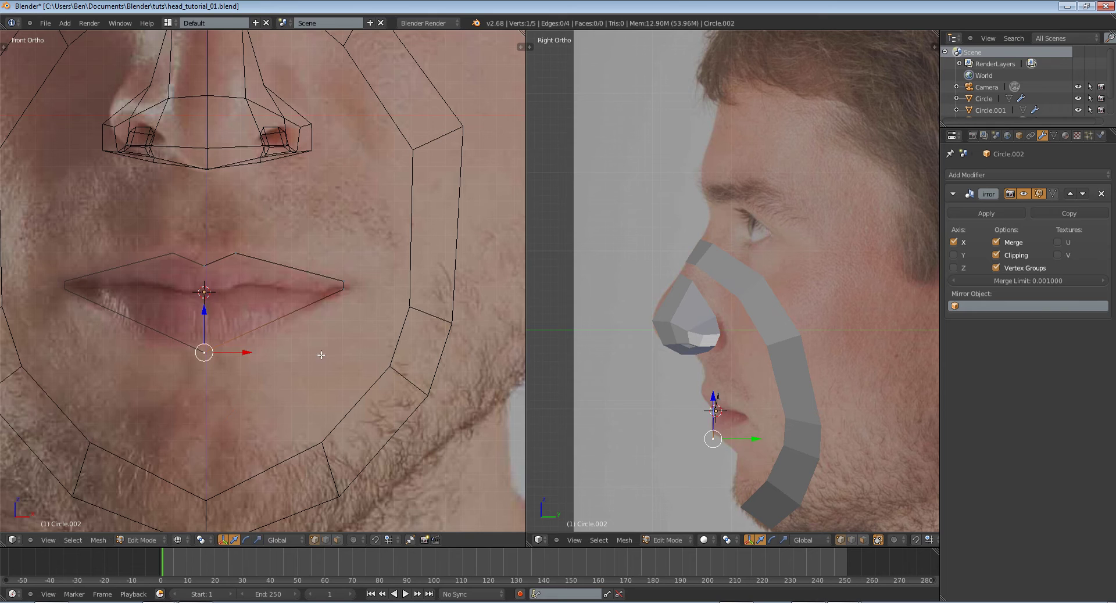
- Try to subdivide the short edge at the mouth corner and pull its midpoint outward
{"action": "scroll", "coordinate": [390, 313], "scroll_direction": "up", "scroll_amount": 4}
{"action": "right_click", "coordinate": [415, 299]}
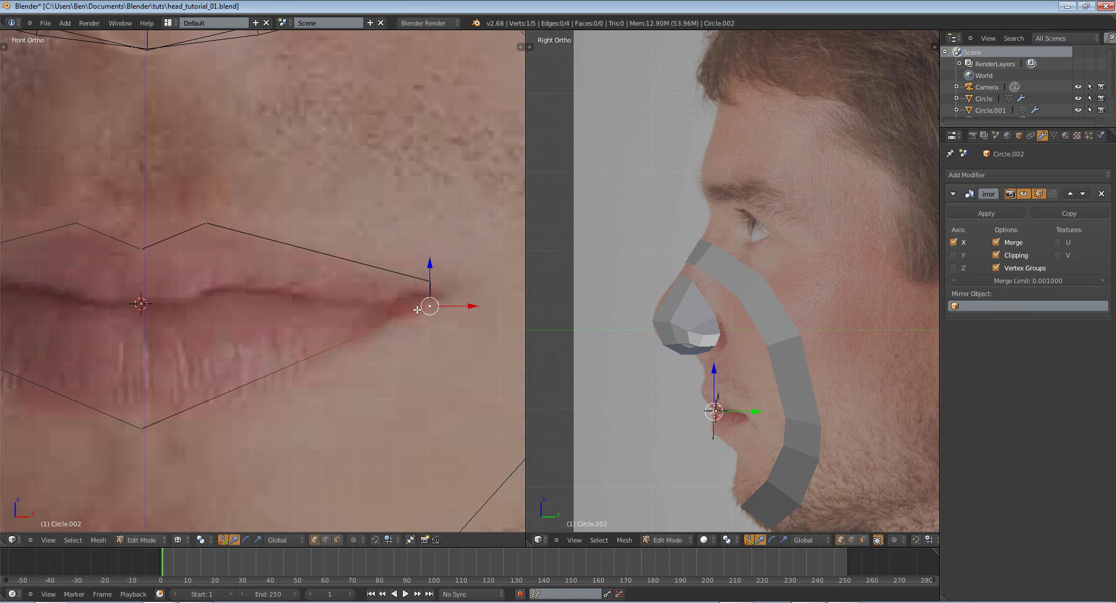
{"action": "right_click", "coordinate": [430, 282], "text": "shift"}
{"action": "key", "text": "w"}
{"action": "left_click", "coordinate": [431, 259]}
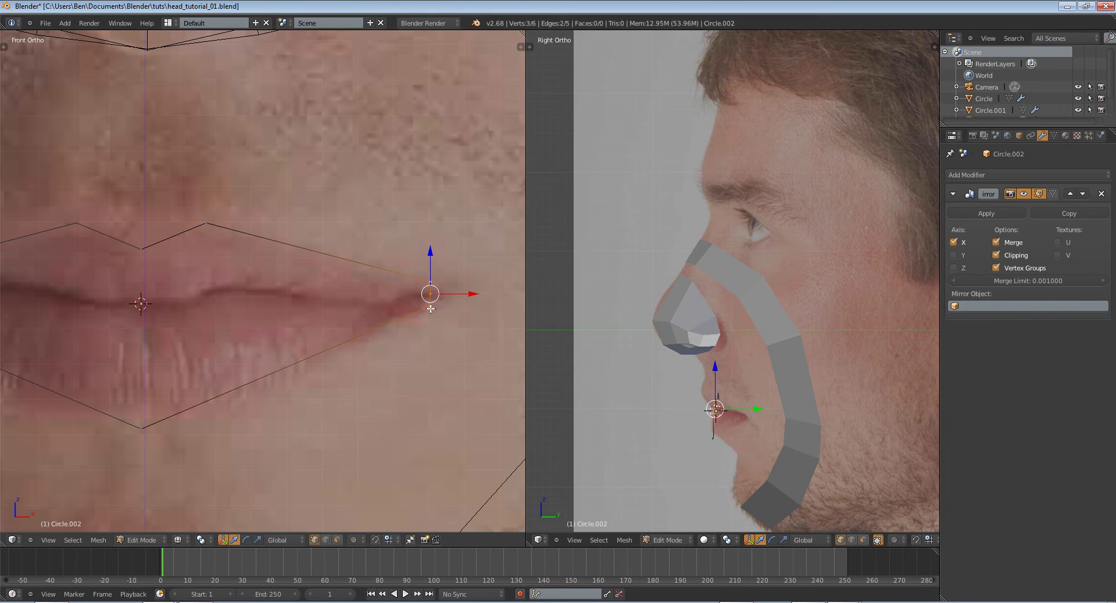
{"action": "right_click", "coordinate": [432, 296]}
{"action": "key", "text": "g"}
{"action": "right_click", "coordinate": [445, 297]}
{"action": "key", "text": "ctrl+KP_Add"}
- Lower the upper mouth-corner vertex and nudge the lower corner vertex to fit the lip corner in the front view
{"action": "right_click", "coordinate": [428, 277]}
{"action": "right_click", "coordinate": [198, 229]}
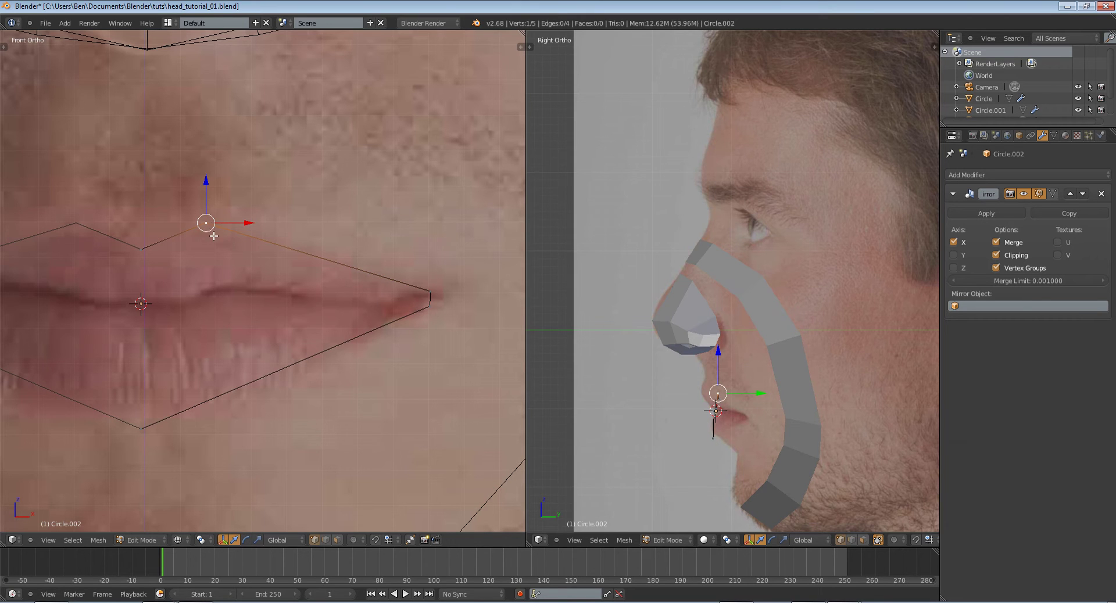
{"action": "scroll", "coordinate": [214, 236], "scroll_direction": "down", "scroll_amount": 5}
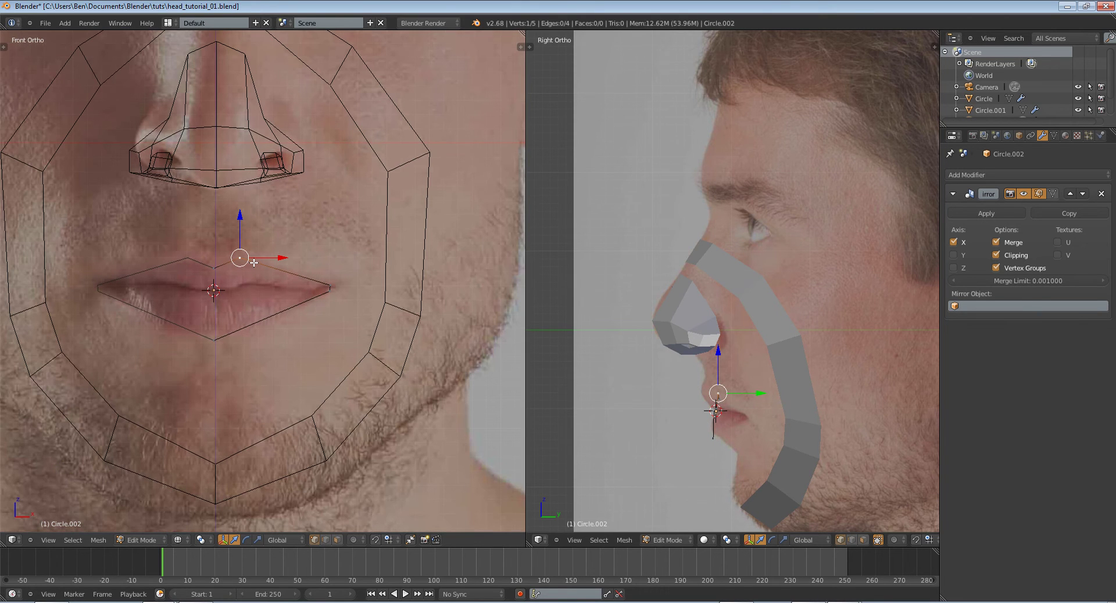
{"action": "scroll", "coordinate": [335, 325], "scroll_direction": "up", "scroll_amount": 3}
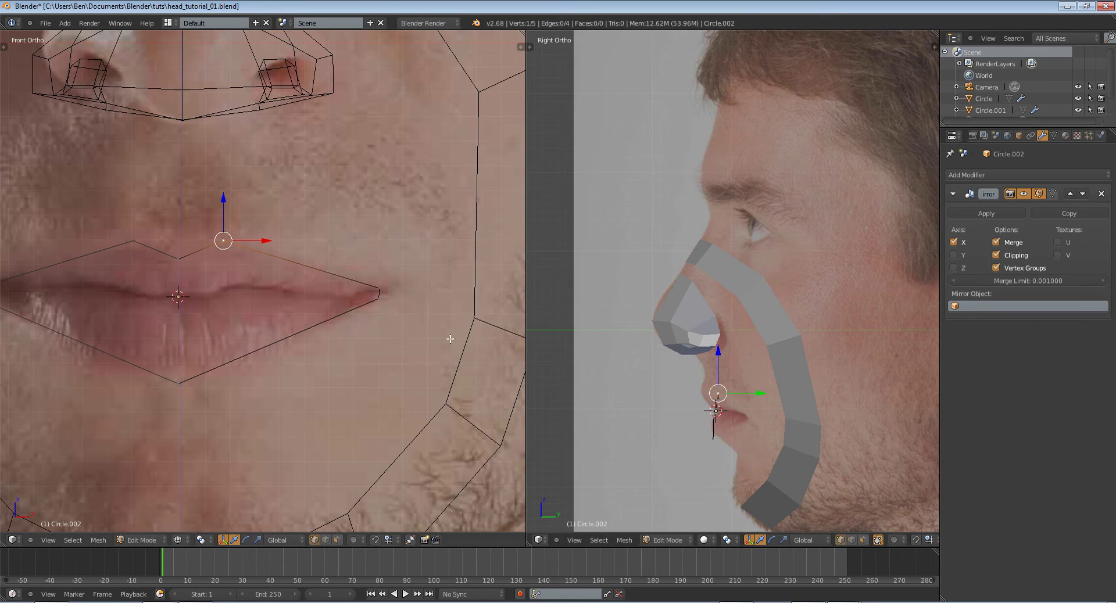
{"action": "right_click", "coordinate": [387, 304]}
{"action": "key", "text": "g"}
{"action": "left_click", "coordinate": [389, 302]}
- Raise the bottom centre vertex of the lip outline slightly in the front view
{"action": "right_click", "coordinate": [180, 241]}
{"action": "scroll", "coordinate": [823, 372], "scroll_direction": "up", "scroll_amount": 3}
{"action": "middle_click_drag", "start_coordinate": [807, 382], "coordinate": [861, 207], "text": "shift"}
{"action": "scroll", "coordinate": [830, 343], "scroll_direction": "up", "scroll_amount": 4}
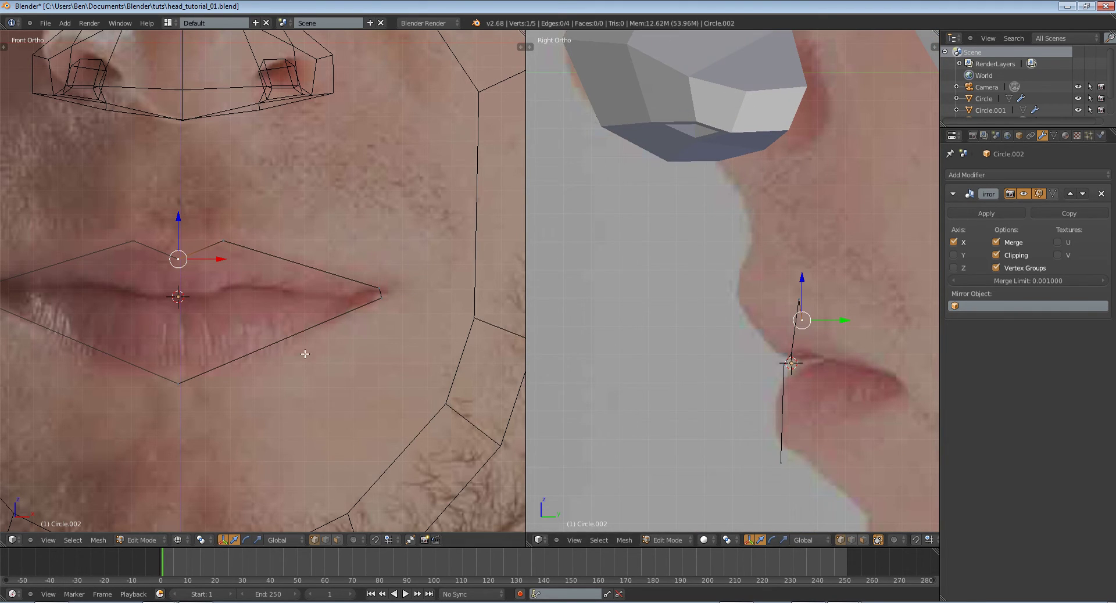
{"action": "right_click", "coordinate": [178, 382]}
{"action": "key", "text": "g"}
{"action": "left_click", "coordinate": [177, 379]}
- Move the upper lip's centre and Cupid's bow vertices forward onto the lip profile in the side view
{"action": "right_click", "coordinate": [173, 259]}
{"action": "key", "text": "g"}
{"action": "left_click", "coordinate": [785, 336]}
{"action": "right_click", "coordinate": [791, 308]}
{"action": "key", "text": "g"}
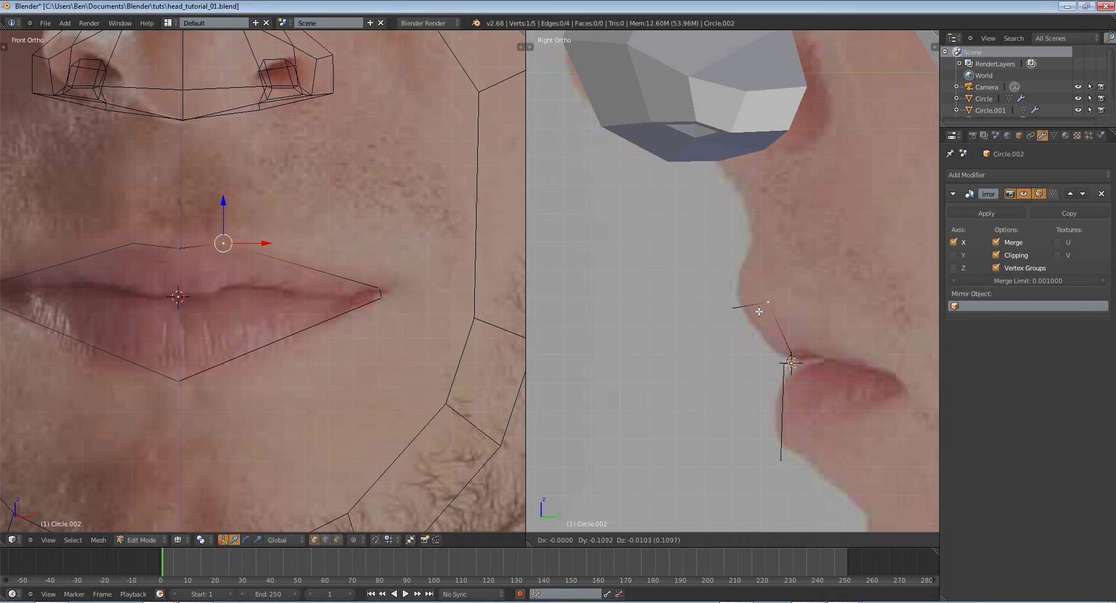
{"action": "left_click", "coordinate": [759, 312]}
- Move the two mouth-corner vertices back to the corner of the lips in the side view
{"action": "right_click", "coordinate": [796, 358]}
{"action": "key", "text": "g"}
{"action": "left_click", "coordinate": [874, 368]}
{"action": "right_click", "coordinate": [797, 366]}
{"action": "key", "text": "g"}
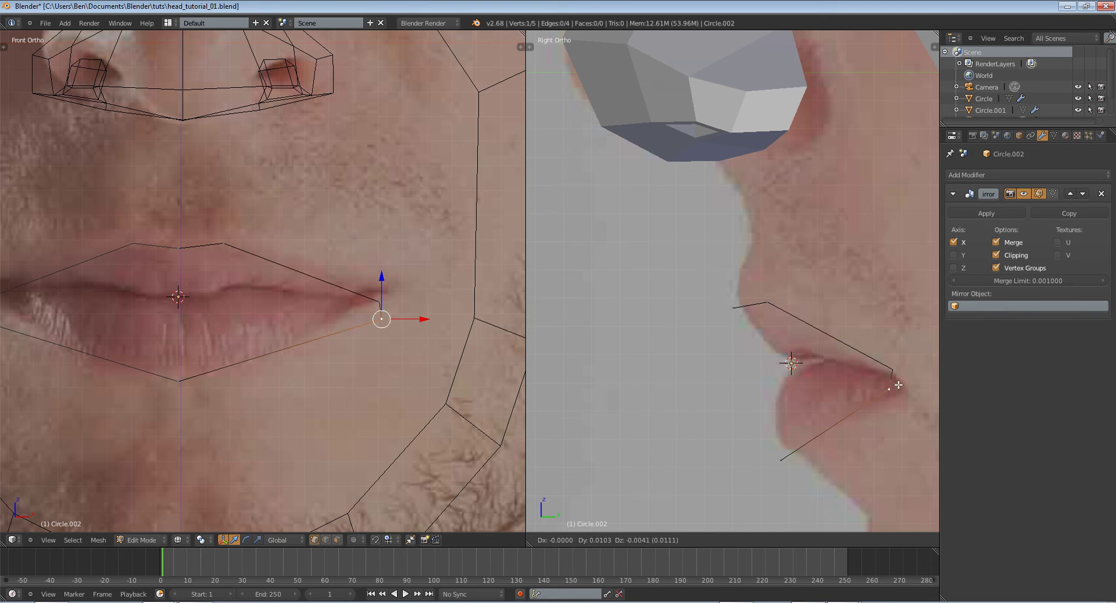
{"action": "left_click", "coordinate": [904, 386]}
- Move the bottom centre vertex onto the lower lip's base in the side view
{"action": "right_click", "coordinate": [780, 460]}
{"action": "key", "text": "g"}
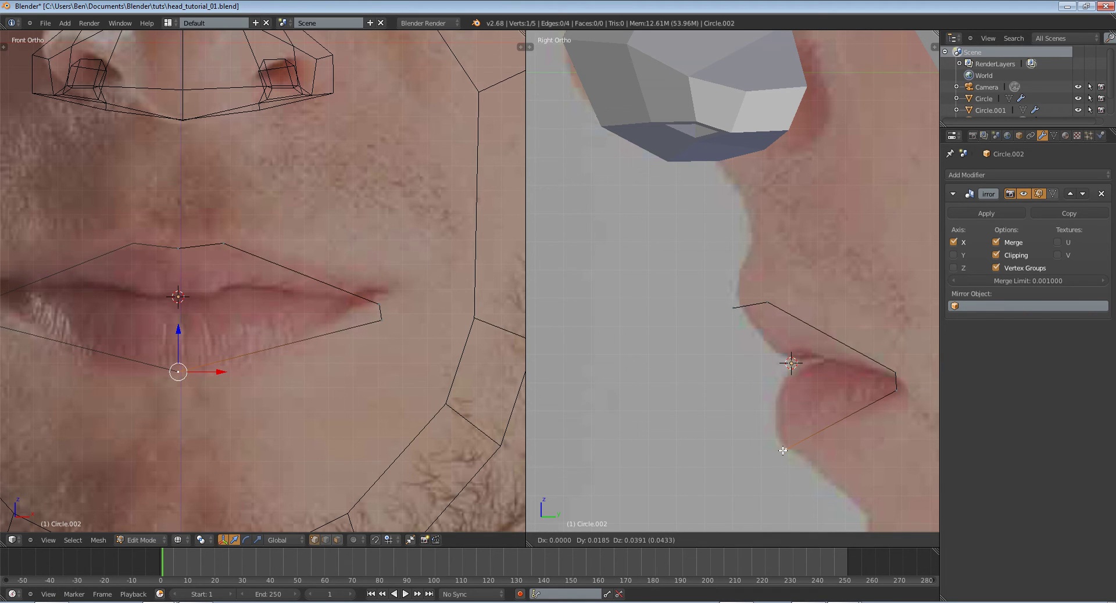
{"action": "left_click", "coordinate": [782, 450]}
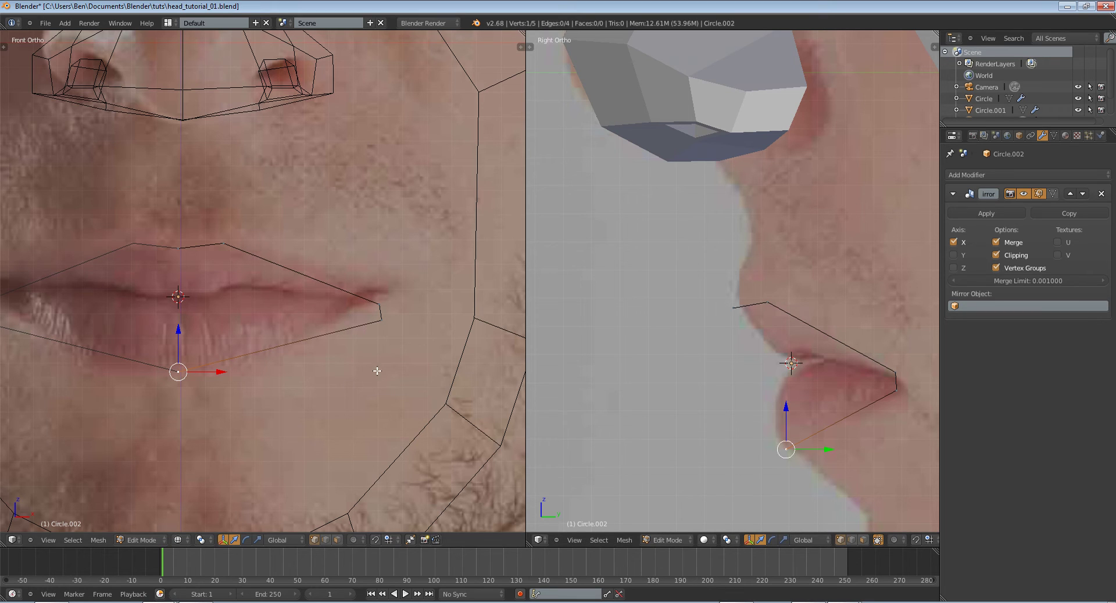
{"action": "key", "text": "g"}
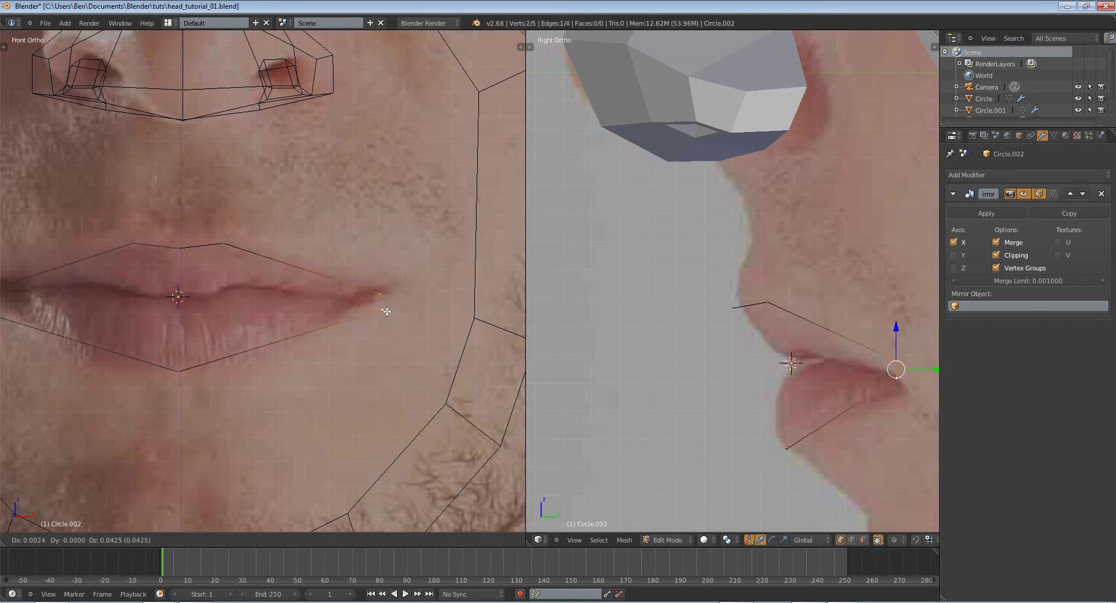
{"action": "right_click", "coordinate": [386, 307]}
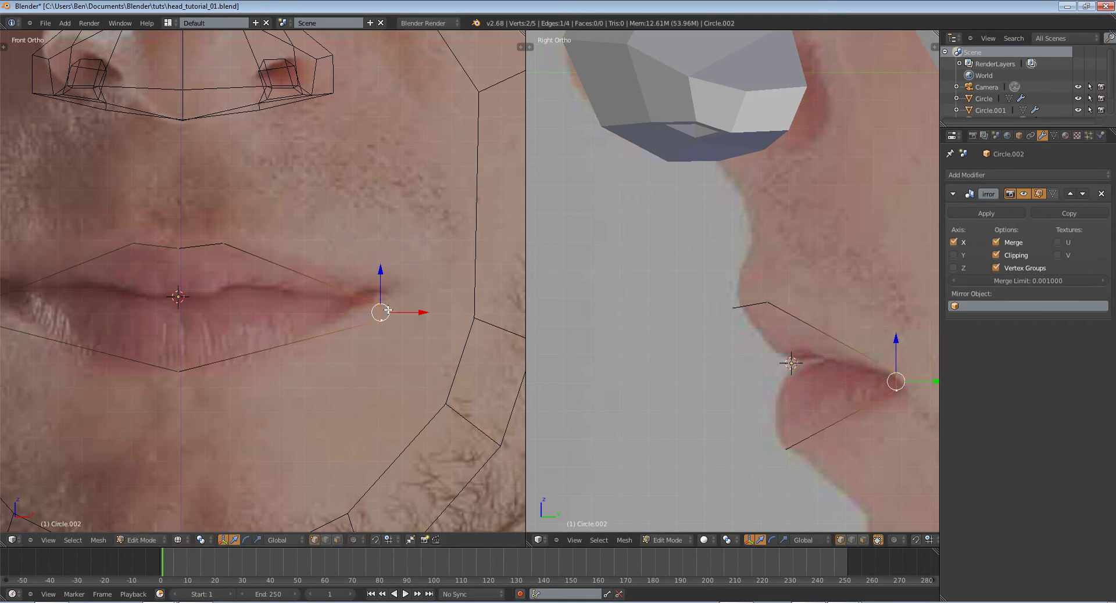
- In solid shading, extrude the whole lip outline and scale it inward toward the mouth opening to form lip faces
{"action": "scroll", "coordinate": [395, 346], "scroll_direction": "down", "scroll_amount": 3}
{"action": "key", "text": "z"}
{"action": "scroll", "coordinate": [394, 346], "scroll_direction": "down", "scroll_amount": 3}
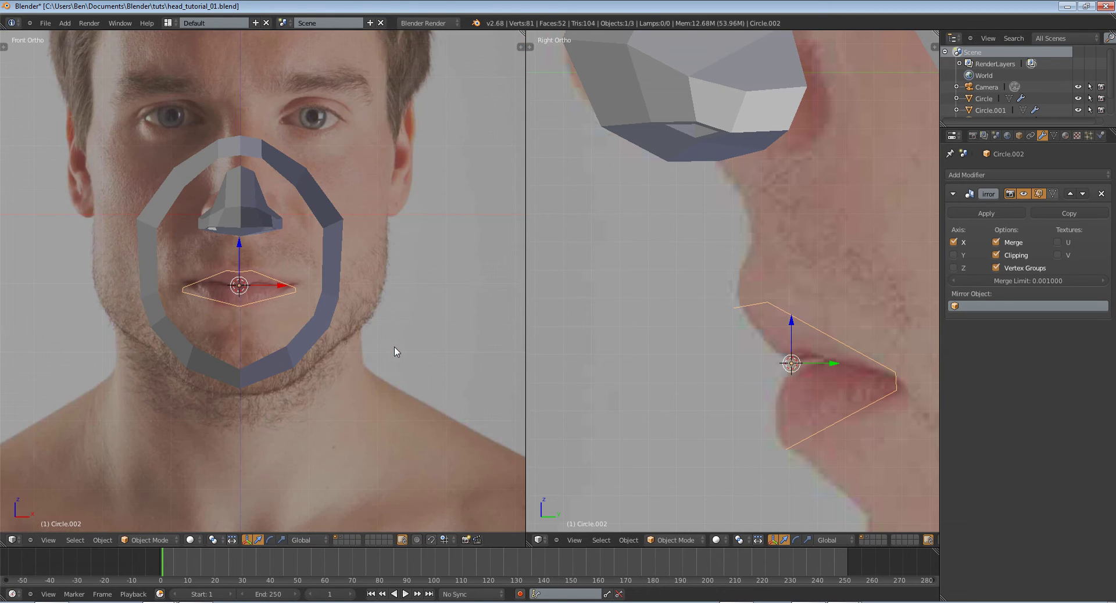
{"action": "scroll", "coordinate": [394, 346], "scroll_direction": "up", "scroll_amount": 5}
{"action": "scroll", "coordinate": [395, 337], "scroll_direction": "up", "scroll_amount": 3}
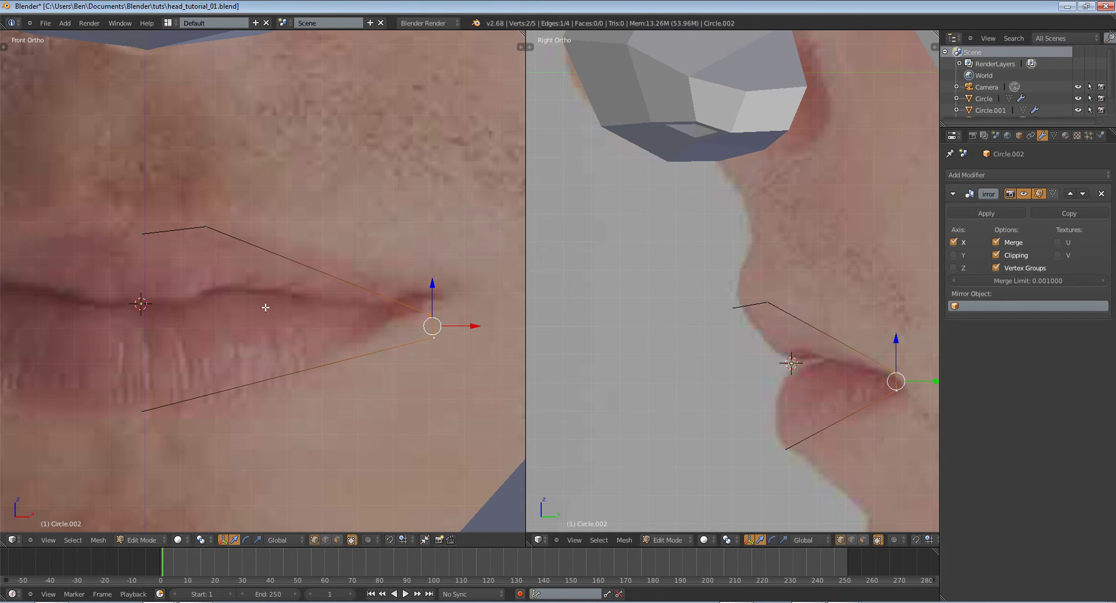
{"action": "key", "text": "a"}
{"action": "key", "text": "a"}
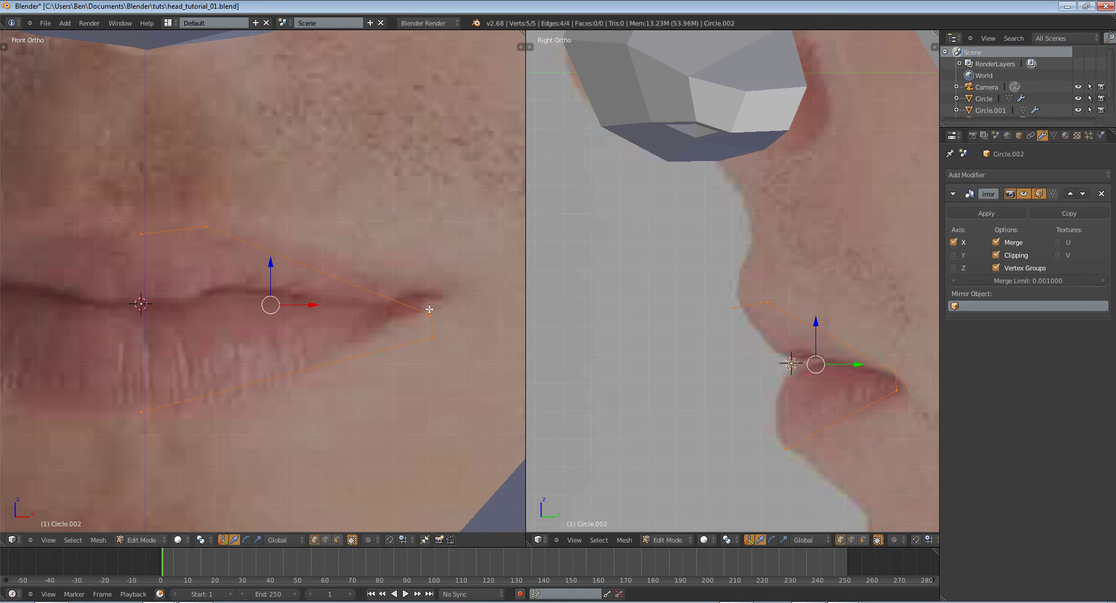
{"action": "right_click", "coordinate": [436, 337]}
{"action": "key", "text": "s"}
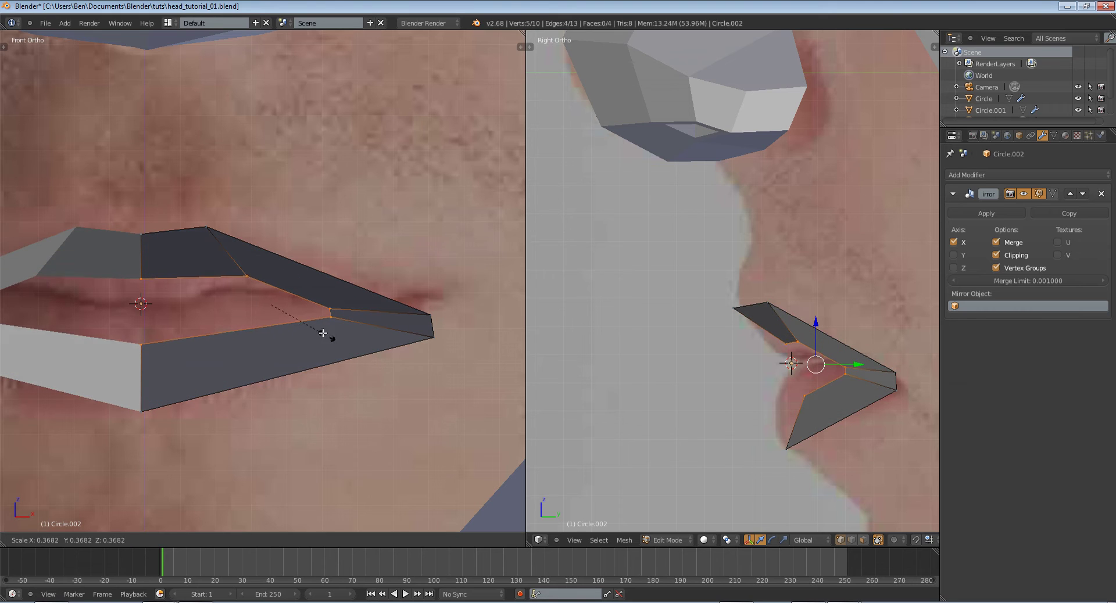
{"action": "left_click", "coordinate": [319, 329]}
- Move the inner lip loop back along Y in the side view and scale it down along Z toward the mouth line
{"action": "key", "text": "z"}
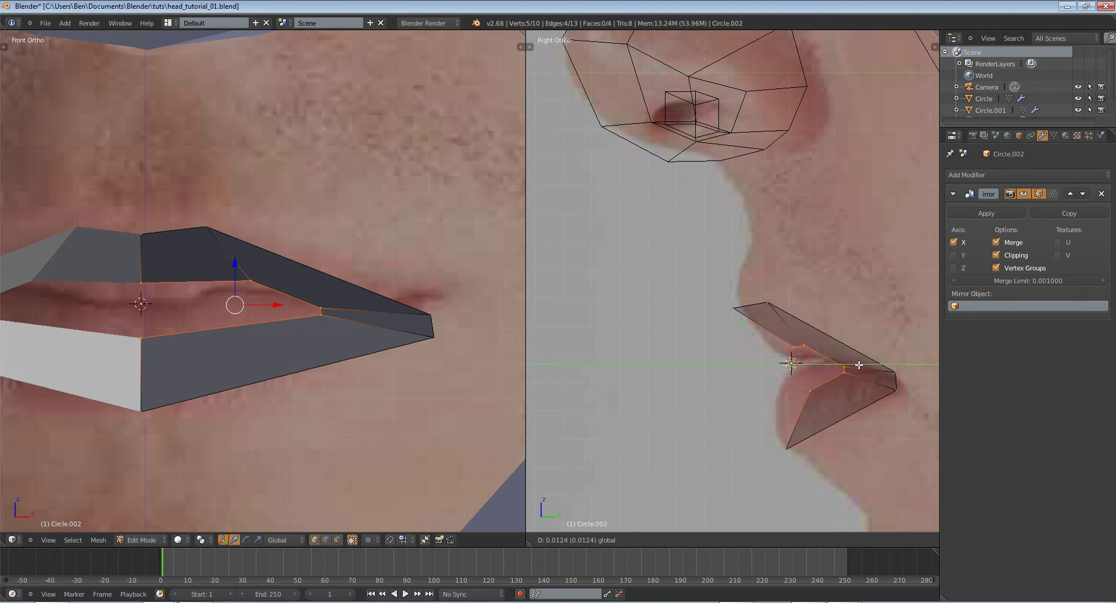
{"action": "key", "text": "s"}
{"action": "left_click", "coordinate": [870, 398]}
{"action": "key", "text": "s"}
{"action": "key", "text": "z"}
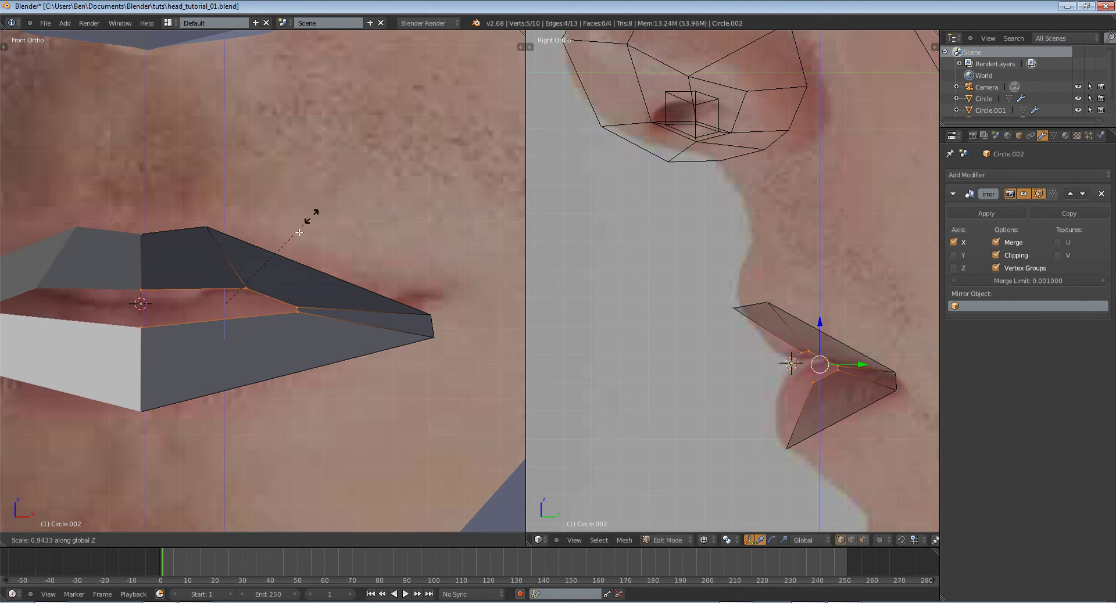
{"action": "left_click", "coordinate": [247, 337]}
- Stretch the inner lip loop along X toward the mouth corners in the front view
{"action": "key", "text": "z"}
{"action": "key", "text": "s"}
{"action": "key", "text": "x"}
{"action": "left_click", "coordinate": [388, 324]}
{"action": "key", "text": "z"}
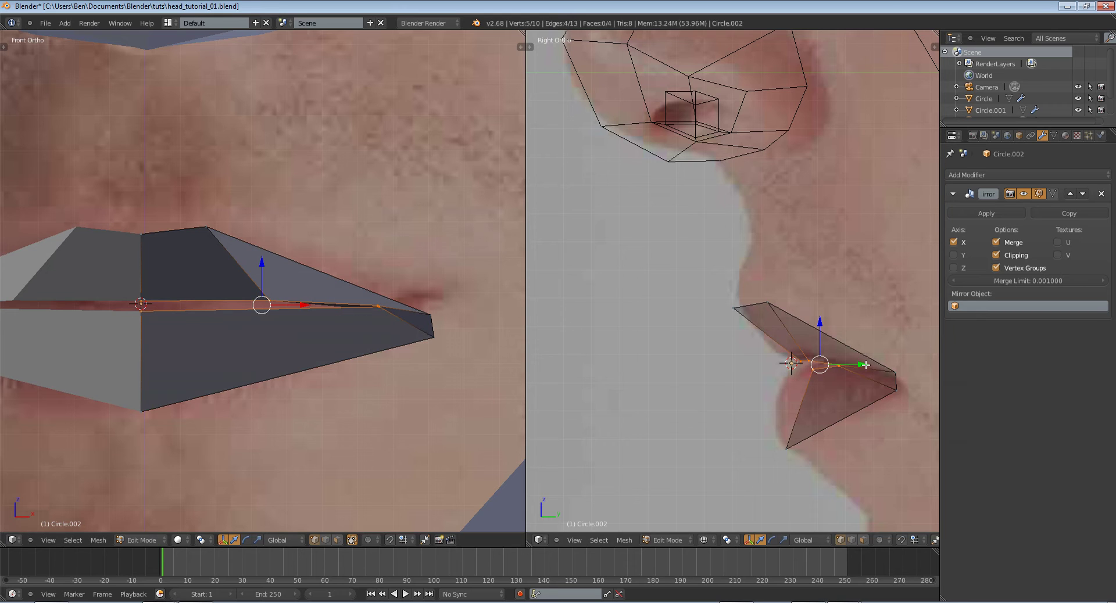
- Select the inner mouth-corner vertices and move them back and down toward the outer lip corner in the side view
{"action": "scroll", "coordinate": [867, 366], "scroll_direction": "up", "scroll_amount": 3}
{"action": "key", "text": "a"}
{"action": "middle_click_drag", "start_coordinate": [903, 423], "coordinate": [724, 371], "text": "shift"}
{"action": "key", "text": "a"}
{"action": "key", "text": "a"}
{"action": "key", "text": "b"}
{"action": "left_click_drag", "start_coordinate": [712, 352], "coordinate": [747, 401]}
{"action": "key", "text": "g"}
{"action": "left_click", "coordinate": [819, 421]}
- Move the inner centre vertices of the upper and lower lips forward to the line where the lips meet in the side view
{"action": "key", "text": "a"}
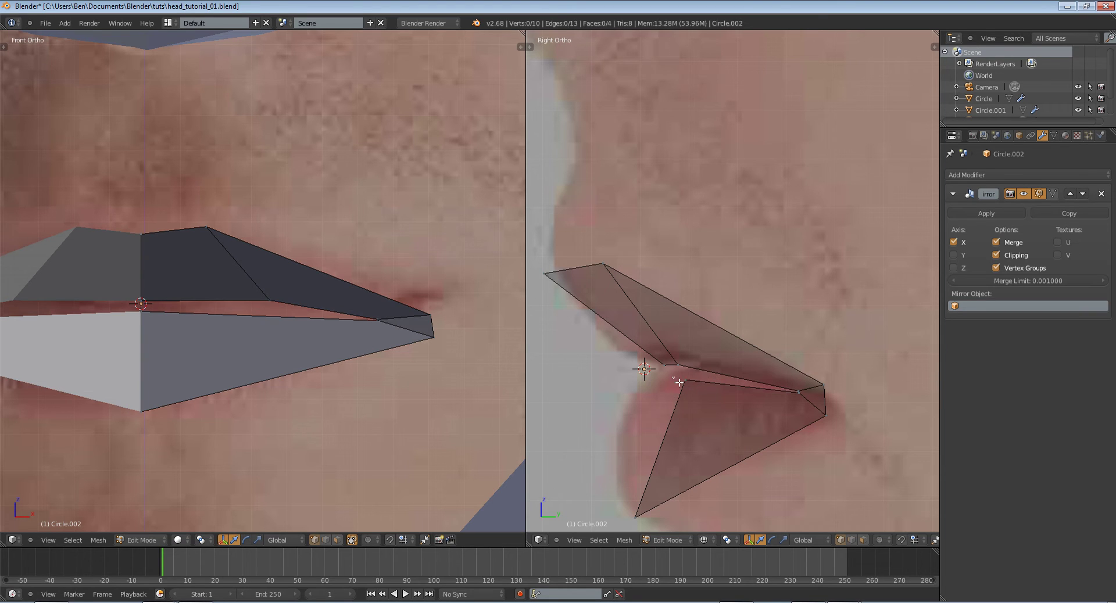
{"action": "right_click", "coordinate": [702, 392]}
{"action": "left_click_drag", "start_coordinate": [684, 368], "coordinate": [686, 368]}
{"action": "key", "text": "z"}
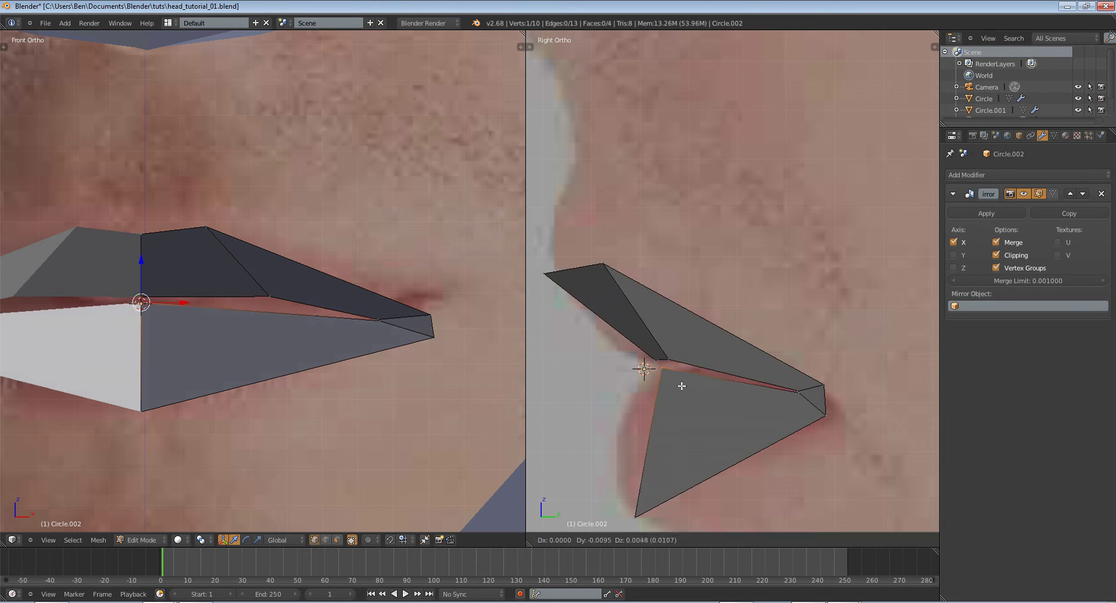
{"action": "key", "text": "g"}
{"action": "left_click", "coordinate": [812, 407]}
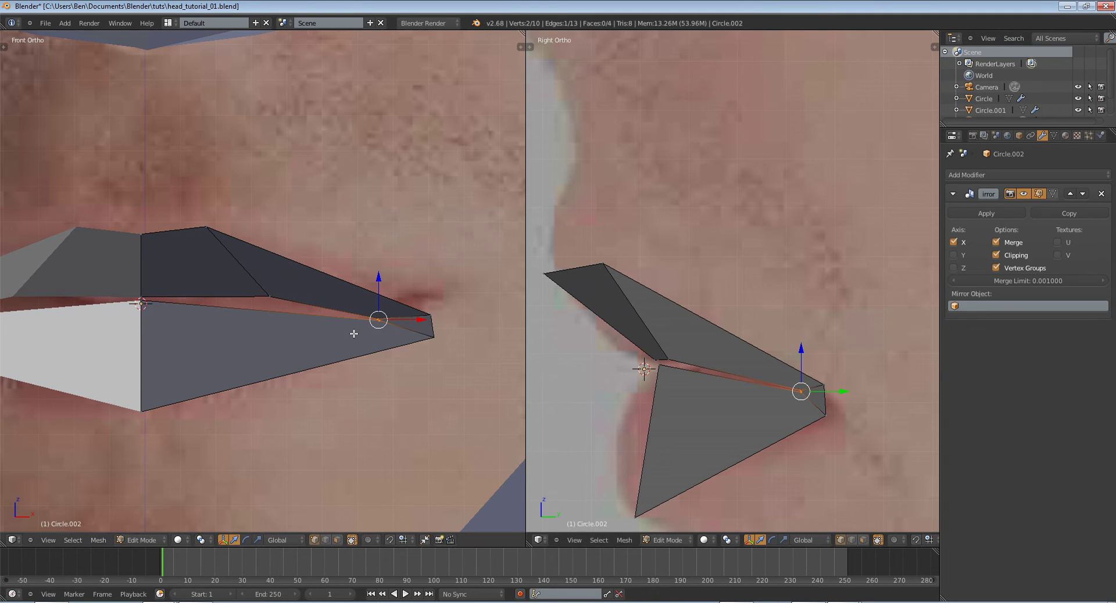
- Move the two inner mouth-corner vertices outward, close to the outer lip corner, in the front view
{"action": "key", "text": "g"}
{"action": "left_click", "coordinate": [424, 329]}
{"action": "key", "text": "z"}
{"action": "key", "text": "g"}
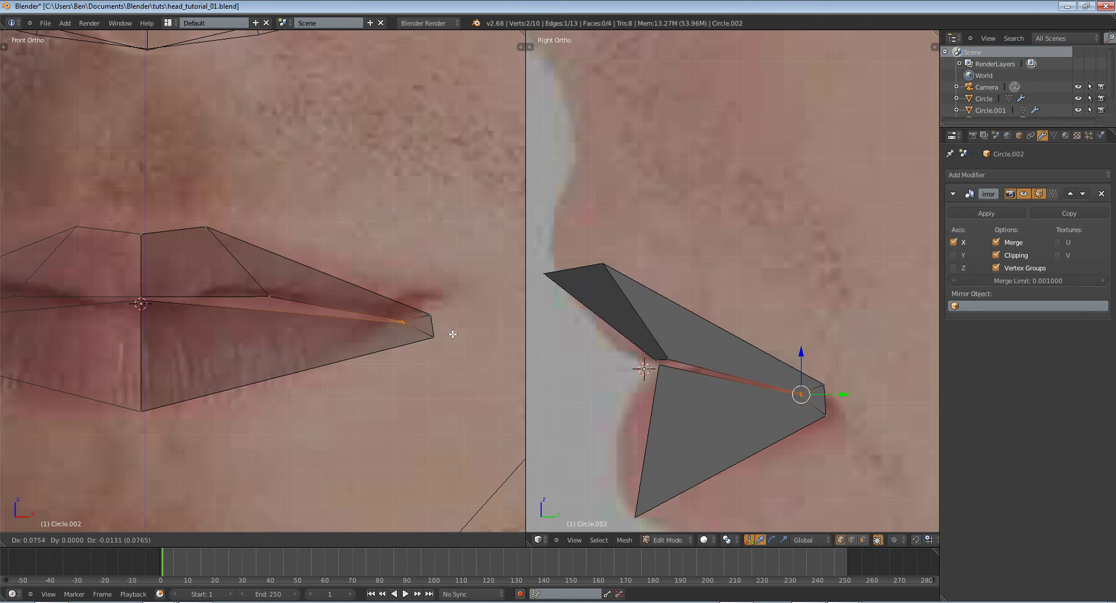
{"action": "left_click", "coordinate": [451, 330]}
{"action": "key", "text": "z"}
- Move the upper lip's inner vertex toward the centre so it sits below the Cupid's bow vertex in the front view
{"action": "right_click", "coordinate": [268, 295]}
{"action": "key", "text": "g"}
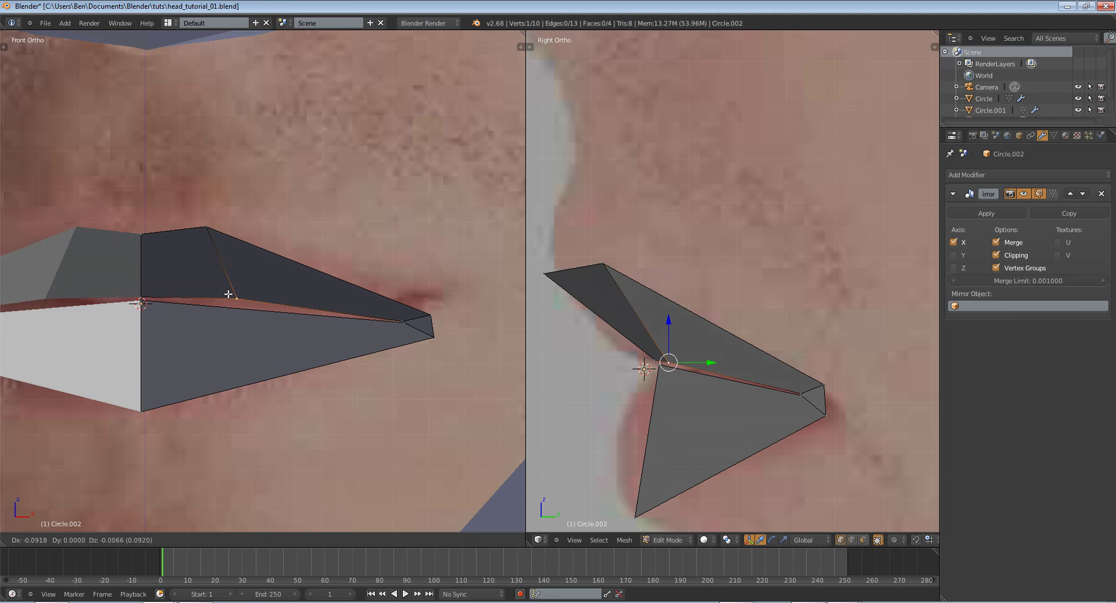
{"action": "left_click", "coordinate": [216, 294]}
{"action": "key", "text": "z"}
{"action": "key", "text": "z"}
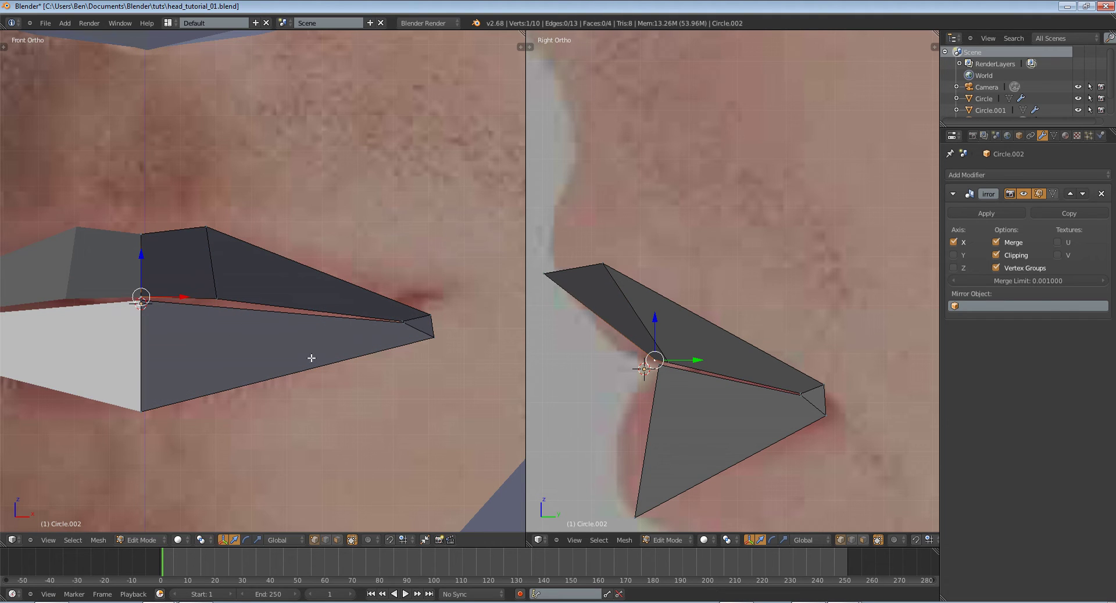
- Add a loop cut across the lower lip between centre and corner, and adjust its inner vertex in the front view
{"action": "key", "text": "ctrl+e"}
{"action": "key", "text": "ctrl+r"}
{"action": "left_click", "coordinate": [273, 319]}
{"action": "left_click", "coordinate": [272, 321]}
{"action": "right_click", "coordinate": [272, 315]}
{"action": "key", "text": "g"}
{"action": "left_click", "coordinate": [268, 306]}
- Adjust the outer and inner vertices of the lower lip's new cut in the side view to follow the lip's curve
{"action": "right_click", "coordinate": [736, 463]}
{"action": "key", "text": "g"}
{"action": "left_click", "coordinate": [744, 468]}
{"action": "key", "text": "g"}
{"action": "right_click", "coordinate": [721, 385]}
{"action": "key", "text": "z"}
{"action": "right_click", "coordinate": [728, 377]}
{"action": "key", "text": "z"}
{"action": "key", "text": "g"}
{"action": "left_click", "coordinate": [720, 381]}
- Add a loop cut across the upper lip between Cupid's bow and corner, and shift its two vertices forward in the side view
{"action": "key", "text": "ctrl+r"}
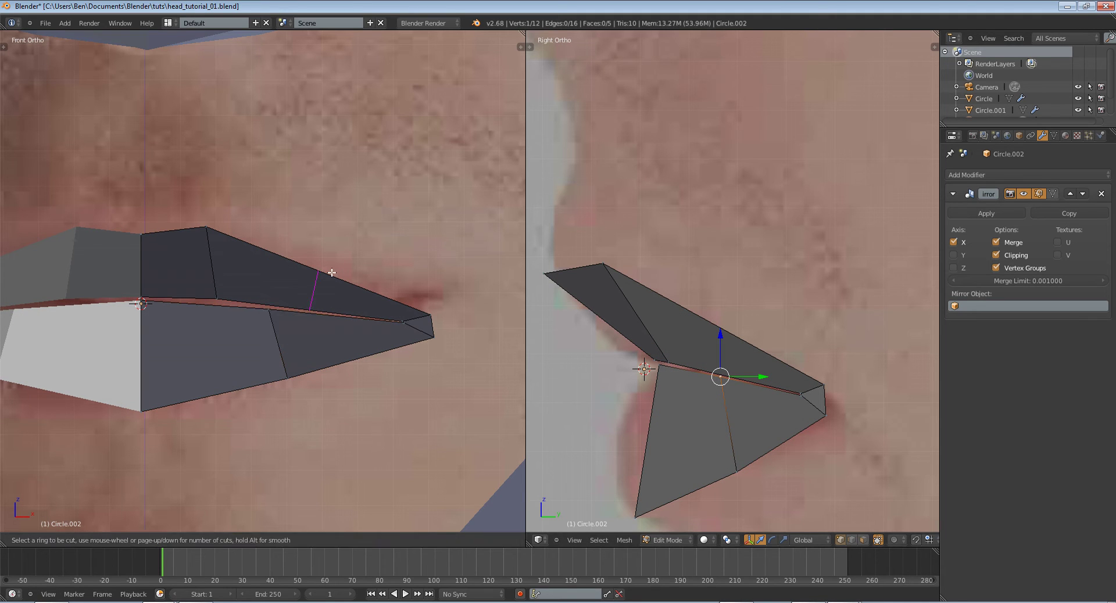
{"action": "left_click", "coordinate": [332, 271]}
{"action": "left_click", "coordinate": [301, 281]}
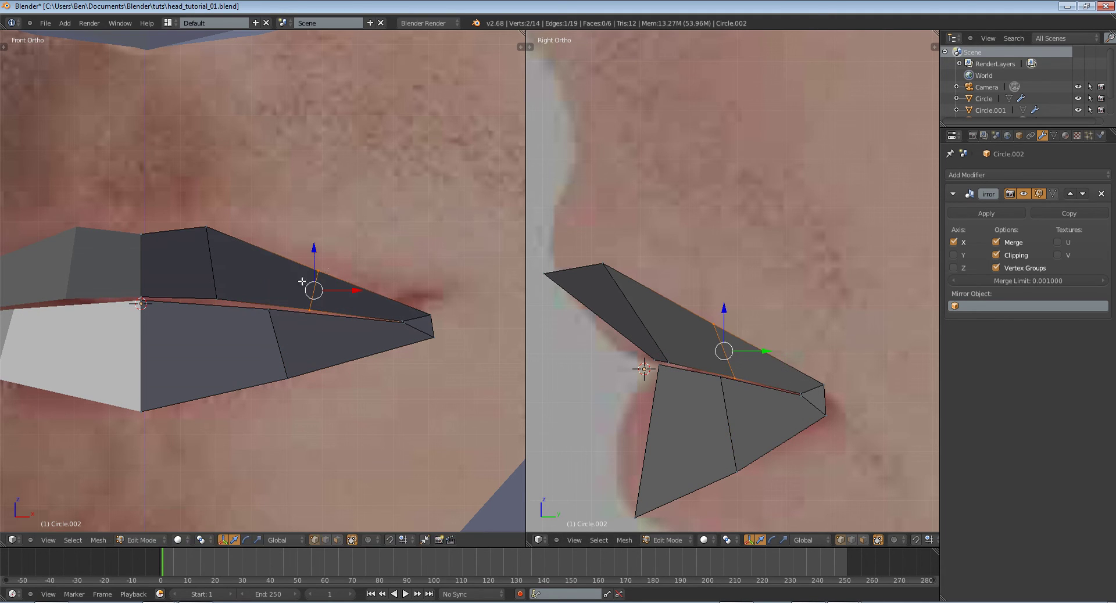
{"action": "key", "text": "g"}
{"action": "left_click", "coordinate": [836, 357]}
{"action": "key", "text": "g"}
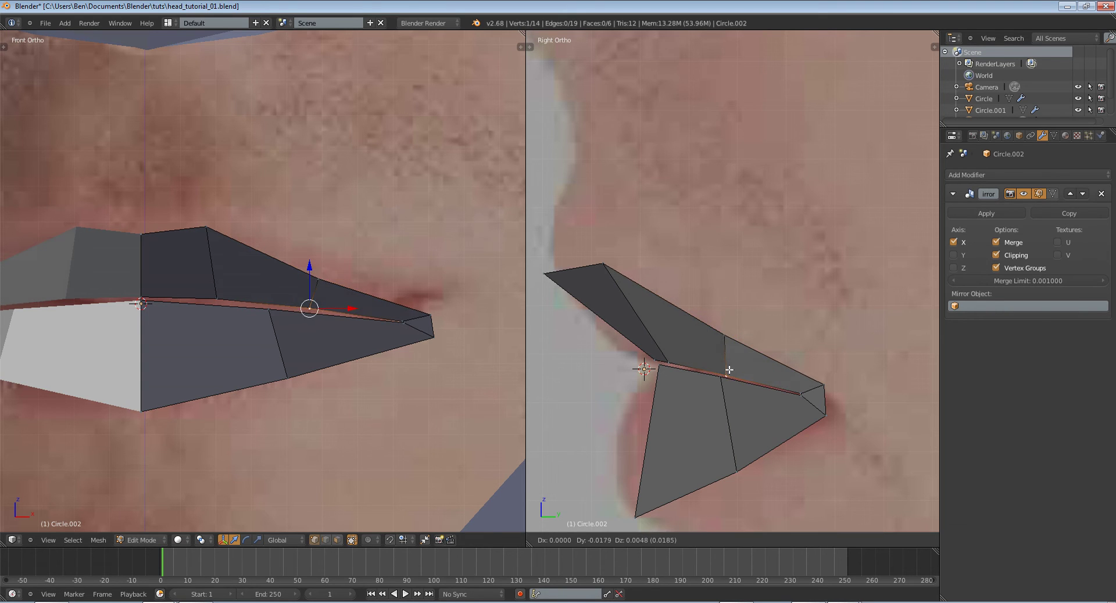
{"action": "left_click", "coordinate": [724, 368]}
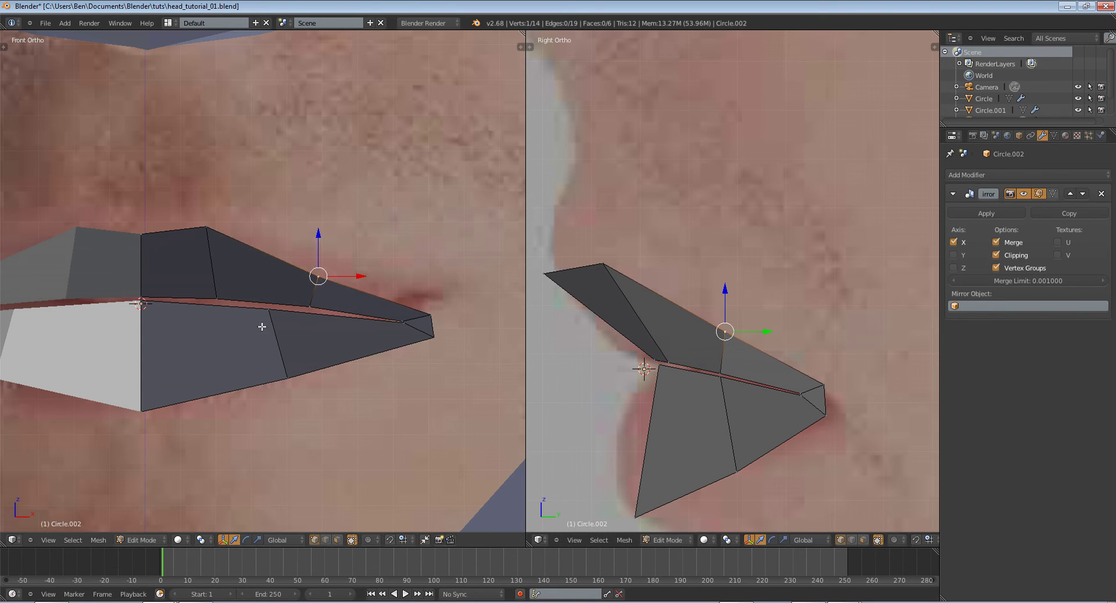
- Add an edge loop around both lips, midway between their outer and inner edges
{"action": "key", "text": "Tab"}
{"action": "scroll", "coordinate": [328, 350], "scroll_direction": "down", "scroll_amount": 4}
{"action": "key", "text": "Tab"}
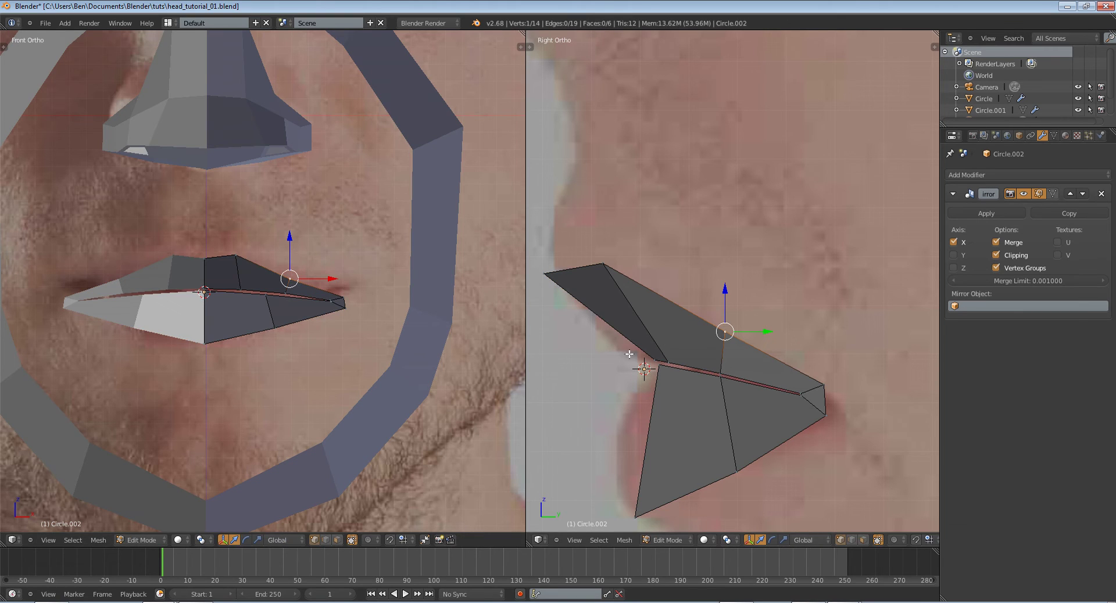
{"action": "key", "text": "ctrl+r"}
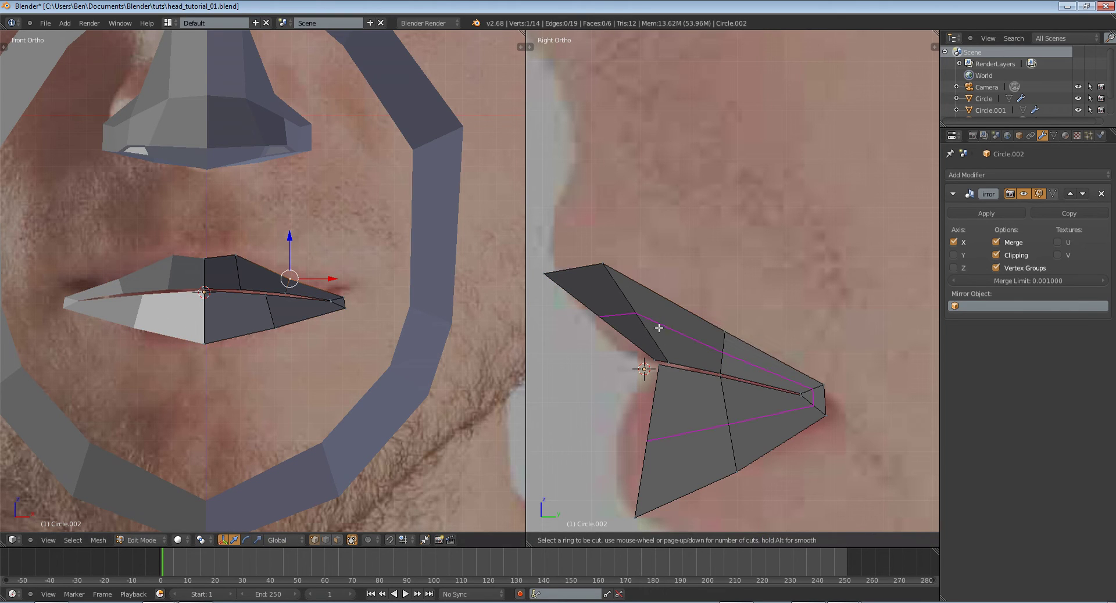
{"action": "left_click", "coordinate": [630, 309]}
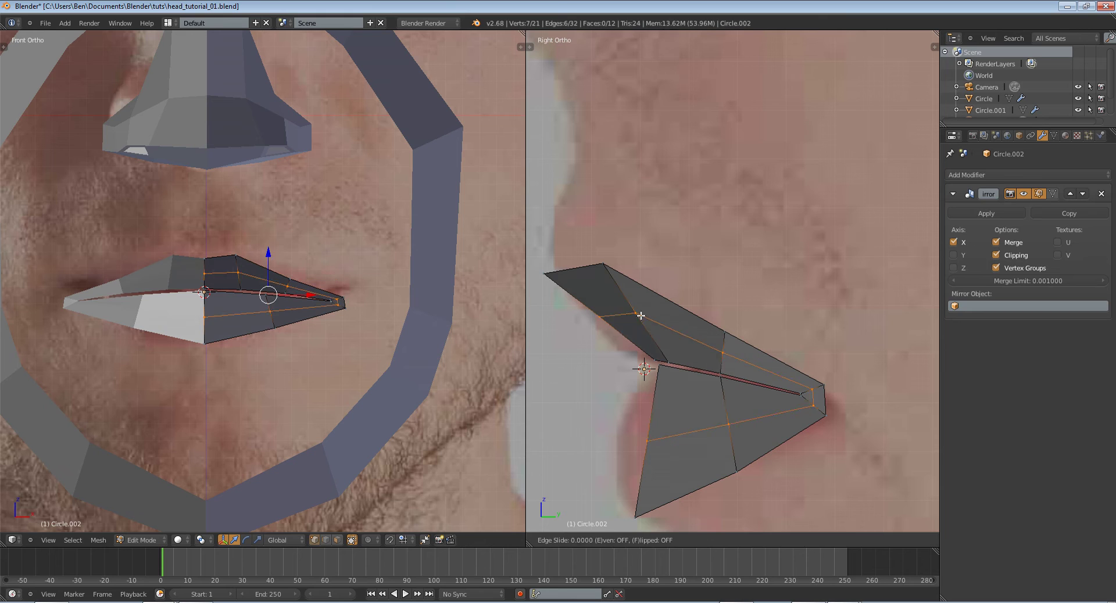
{"action": "left_click", "coordinate": [749, 376]}
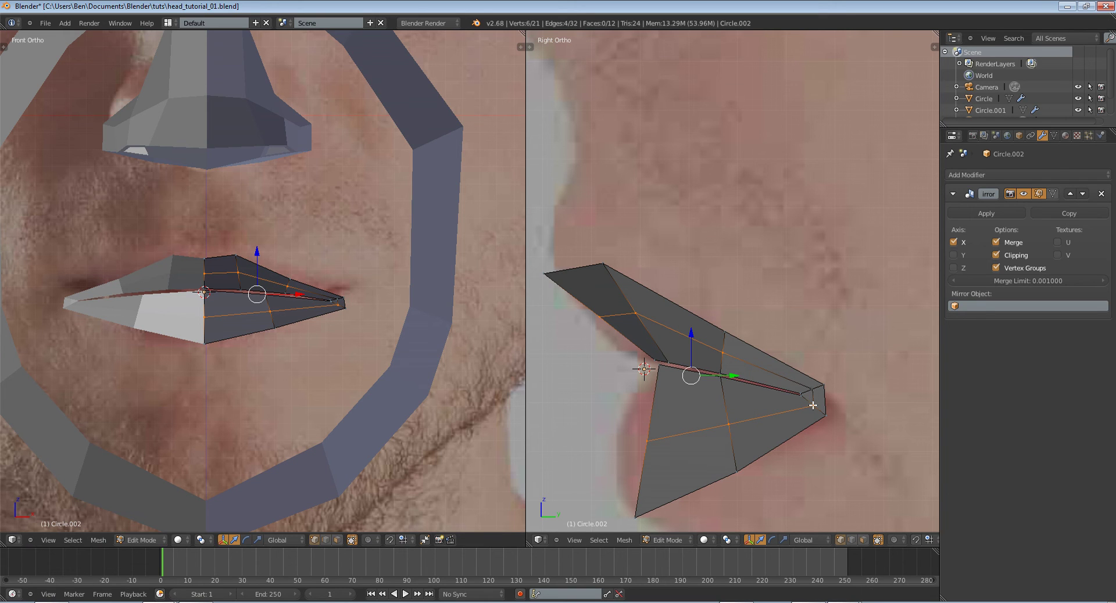
- Move the middle lip loop without its corner vertices forward along Y, and pull the upper lip's side vertex slightly back
{"action": "left_click_drag", "start_coordinate": [700, 369], "coordinate": [688, 373]}
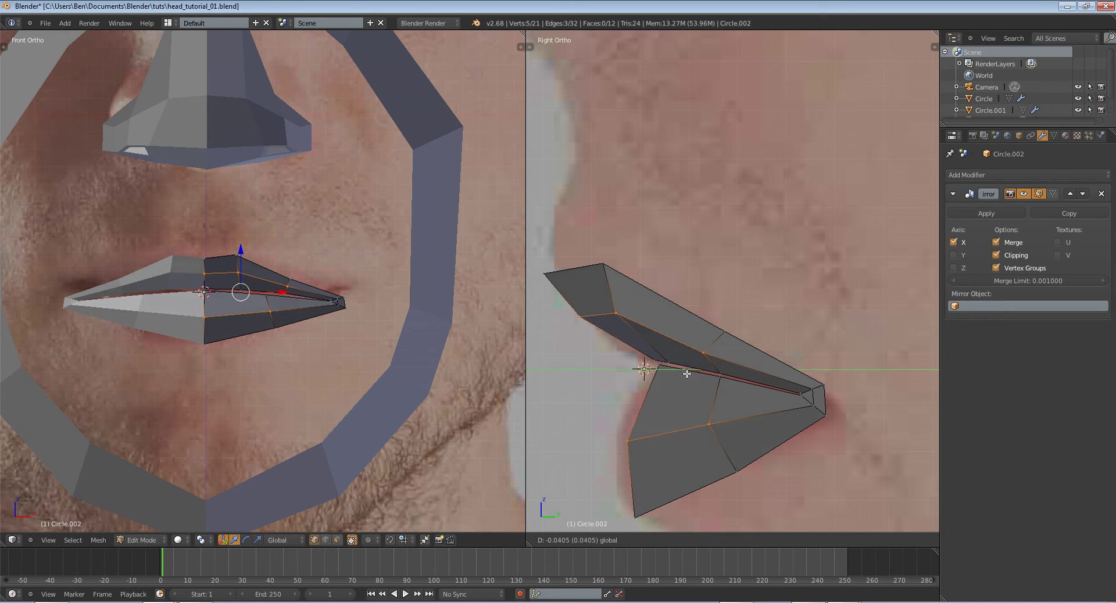
{"action": "left_click", "coordinate": [685, 374]}
{"action": "right_click", "coordinate": [702, 353]}
{"action": "key", "text": "g"}
{"action": "key", "text": "y"}
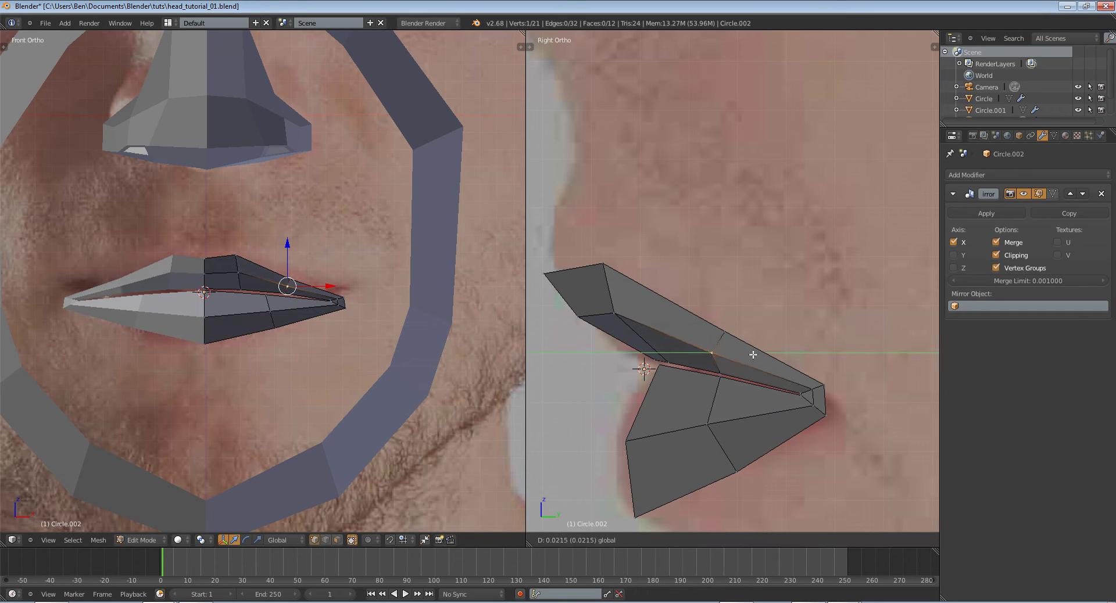
{"action": "left_click", "coordinate": [750, 355]}
- Fit the upper lip's centre and Cupid's bow vertices on the outer edge and middle loop to the side profile
{"action": "left_click_drag", "start_coordinate": [641, 312], "coordinate": [640, 313]}
{"action": "key", "text": "z"}
{"action": "right_click", "coordinate": [582, 280]}
{"action": "key", "text": "z"}
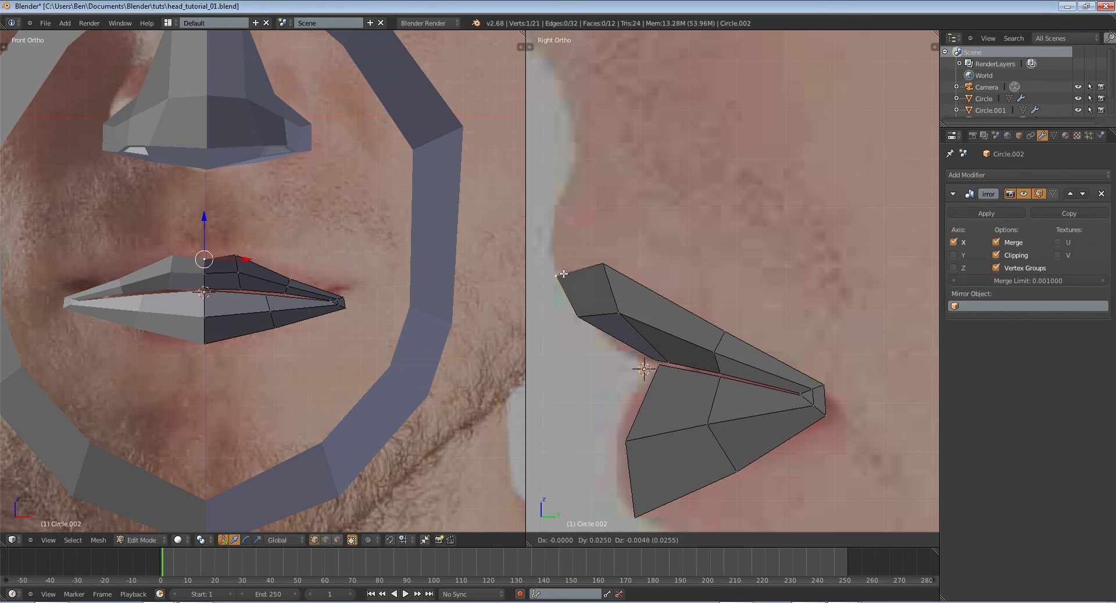
{"action": "key", "text": "z"}
{"action": "right_click", "coordinate": [602, 269]}
{"action": "right_click", "coordinate": [584, 319]}
- Move the lower lip's middle-loop centre and side vertices forward to give the lip fullness in the side view
{"action": "right_click", "coordinate": [627, 457]}
{"action": "key", "text": "g"}
{"action": "left_click", "coordinate": [617, 451]}
{"action": "right_click", "coordinate": [722, 436]}
{"action": "key", "text": "g"}
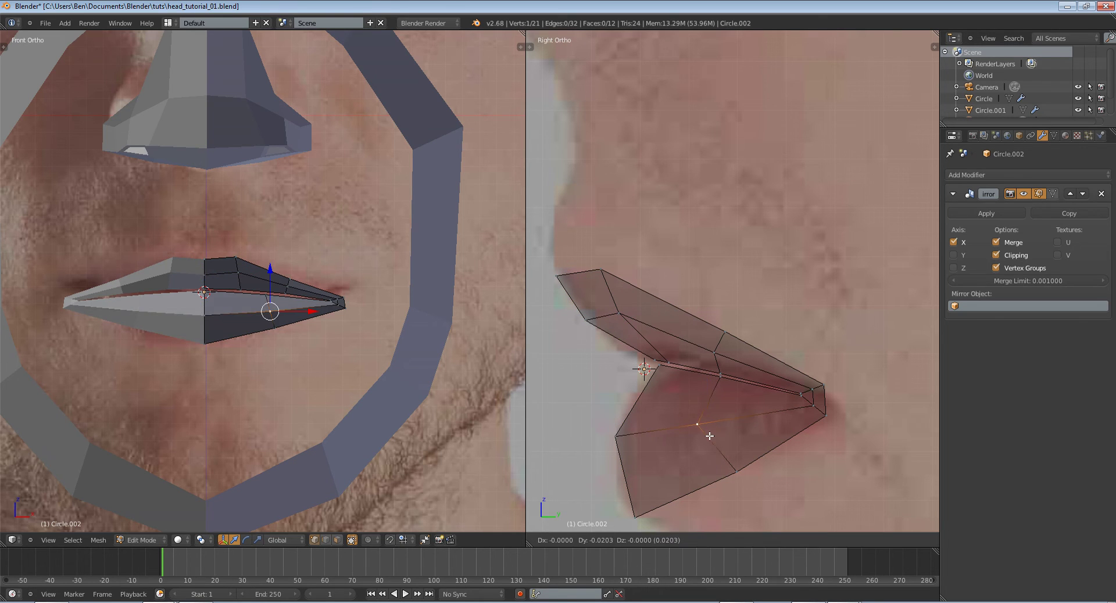
{"action": "left_click", "coordinate": [709, 435]}
- Fine-tune the upper lip's middle-loop side and Cupid's bow vertices in the side view and check the result in solid shading
{"action": "right_click", "coordinate": [723, 360]}
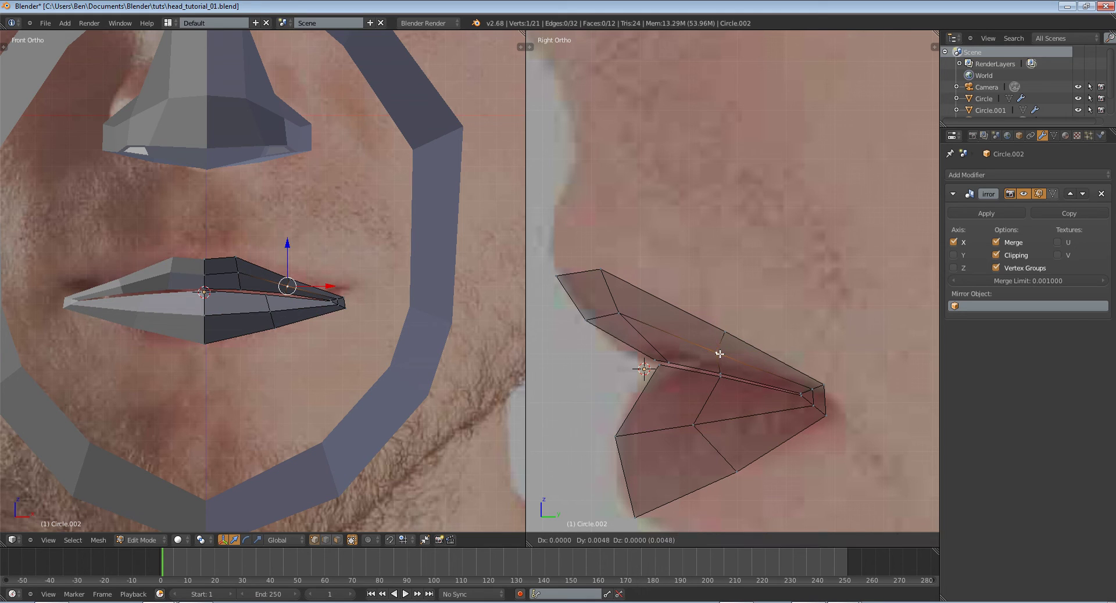
{"action": "right_click", "coordinate": [615, 313]}
{"action": "key", "text": "z"}
{"action": "key", "text": "Tab"}
{"action": "key", "text": "z"}
{"action": "key", "text": "z"}
{"action": "scroll", "coordinate": [387, 343], "scroll_direction": "down", "scroll_amount": 6}
{"action": "scroll", "coordinate": [387, 343], "scroll_direction": "up", "scroll_amount": 6}
{"action": "key", "text": "z"}
{"action": "key", "text": "z"}
{"action": "key", "text": "Tab"}
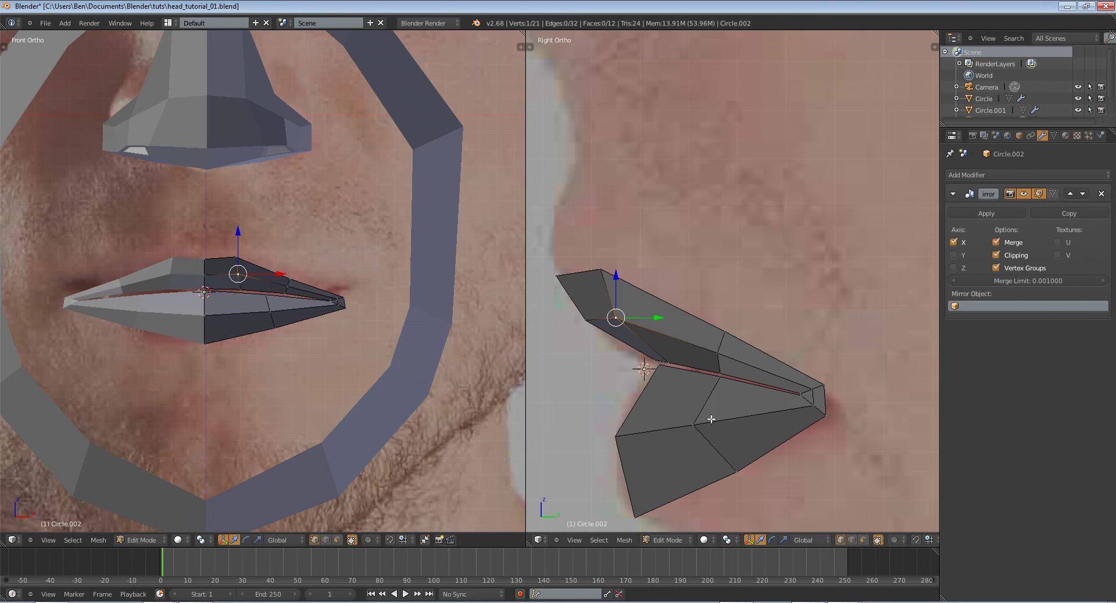
- Adjust the middle-loop and inner vertices of the lower lip's vertical cut in the side view
{"action": "right_click", "coordinate": [685, 423]}
{"action": "key", "text": "g"}
{"action": "left_click", "coordinate": [693, 422]}
{"action": "right_click", "coordinate": [727, 386]}
{"action": "key", "text": "g"}
{"action": "left_click", "coordinate": [719, 388]}
- Reposition the outer vertex of the lower lip's vertical cut along the lip's lower edge in the side view
{"action": "right_click", "coordinate": [733, 473]}
{"action": "key", "text": "z"}
{"action": "key", "text": "g"}
{"action": "left_click", "coordinate": [748, 483]}
{"action": "key", "text": "z"}
{"action": "key", "text": "z"}
- Move the upper lip's outer centre vertex slightly back and down onto the lip profile in the side view
{"action": "scroll", "coordinate": [660, 423], "scroll_direction": "down", "scroll_amount": 10}
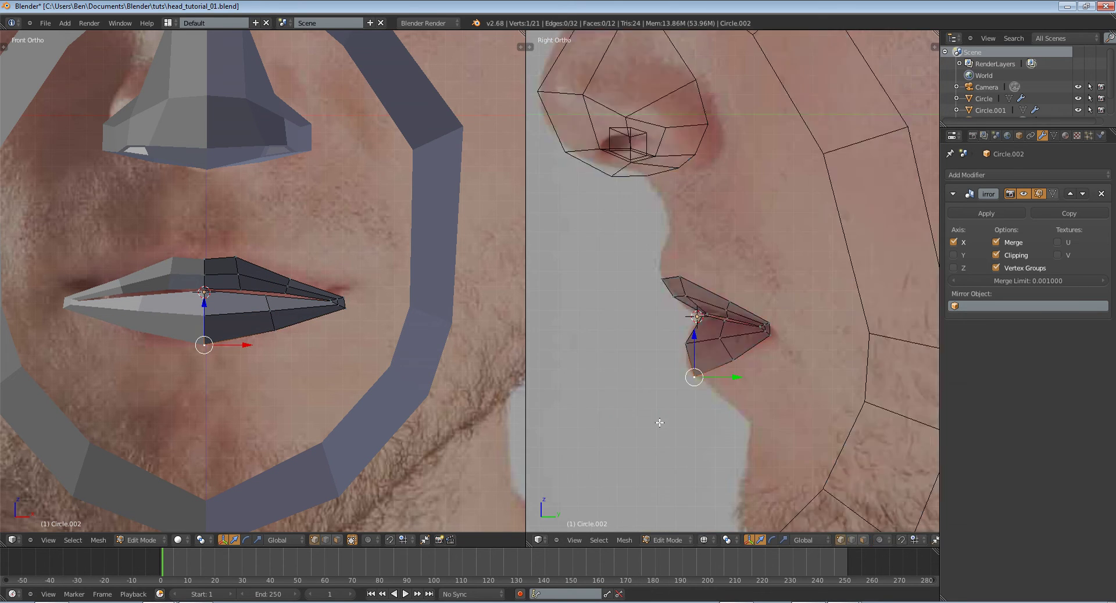
{"action": "key", "text": "z"}
{"action": "scroll", "coordinate": [659, 422], "scroll_direction": "down", "scroll_amount": 4}
{"action": "scroll", "coordinate": [278, 431], "scroll_direction": "down", "scroll_amount": 4}
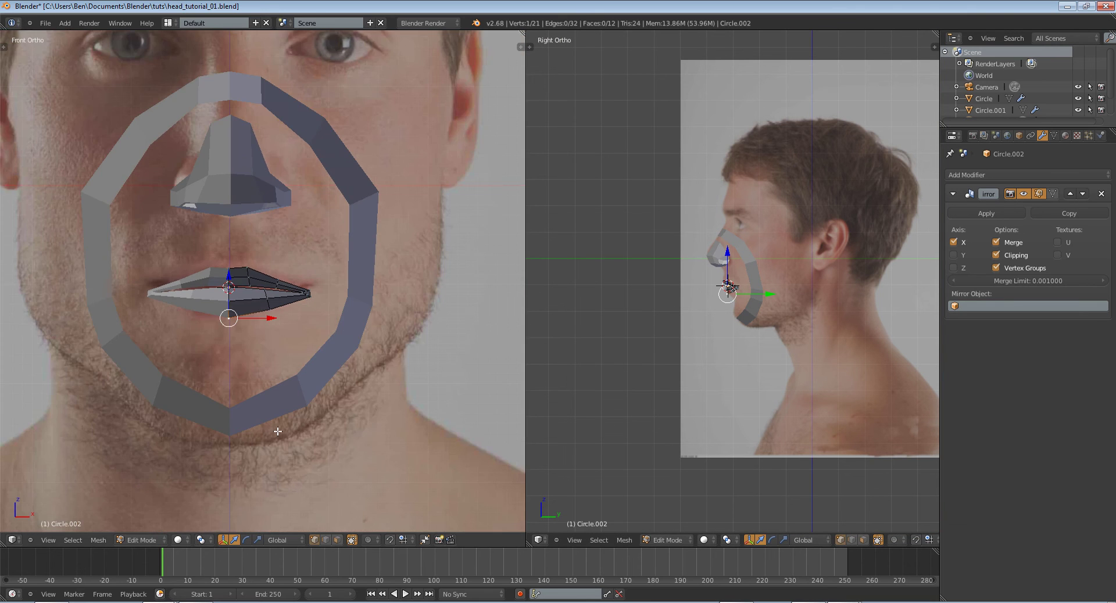
{"action": "scroll", "coordinate": [278, 431], "scroll_direction": "up", "scroll_amount": 6}
{"action": "scroll", "coordinate": [703, 305], "scroll_direction": "up", "scroll_amount": 14}
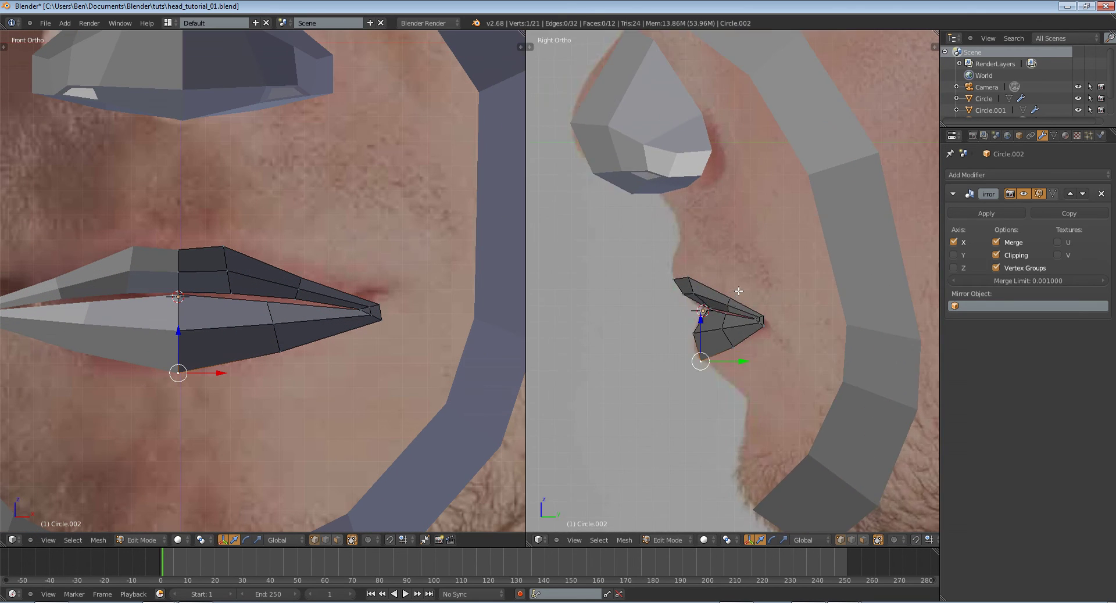
{"action": "key", "text": "z"}
{"action": "right_click", "coordinate": [667, 276]}
{"action": "key", "text": "z"}
{"action": "key", "text": "z"}
{"action": "right_click", "coordinate": [634, 306]}
{"action": "key", "text": "g"}
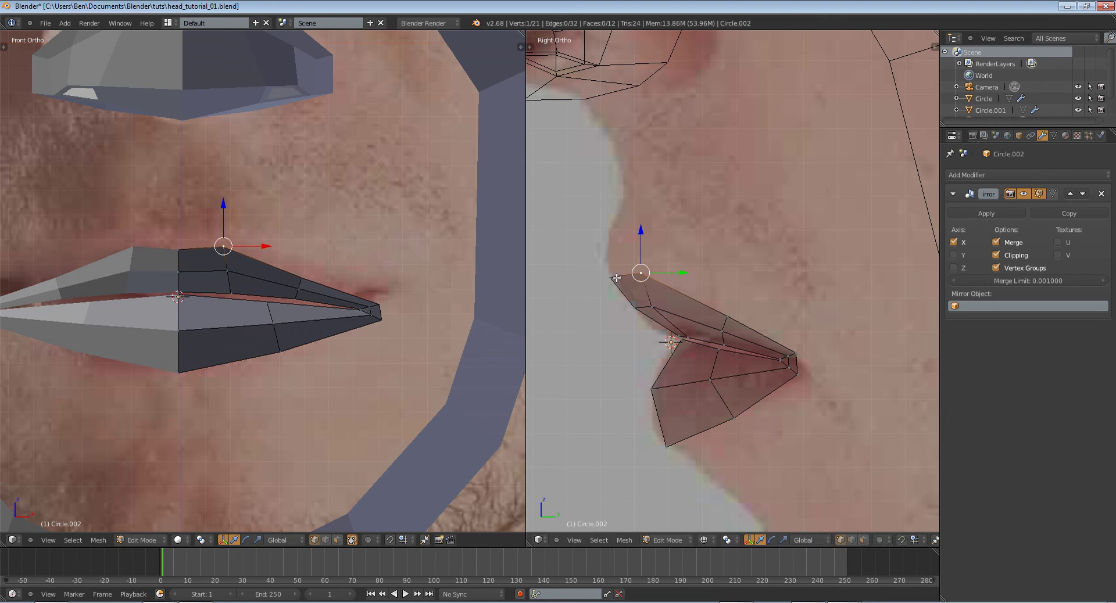
{"action": "left_click", "coordinate": [611, 284]}
{"action": "key", "text": "g"}
{"action": "left_click", "coordinate": [659, 283]}
- Move the outer Cupid's bow vertex forward toward the upper lip's centre, and adjust the upper edge's side vertex
{"action": "right_click", "coordinate": [648, 275]}
{"action": "key", "text": "g"}
{"action": "left_click", "coordinate": [637, 277]}
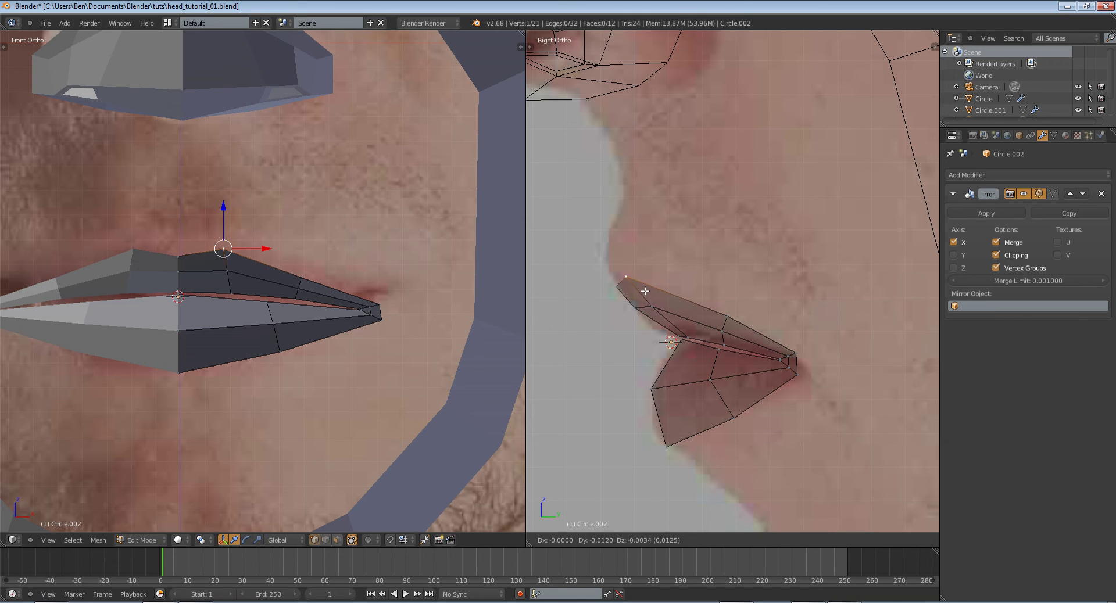
{"action": "key", "text": "z"}
{"action": "key", "text": "z"}
{"action": "right_click", "coordinate": [733, 320]}
{"action": "key", "text": "z"}
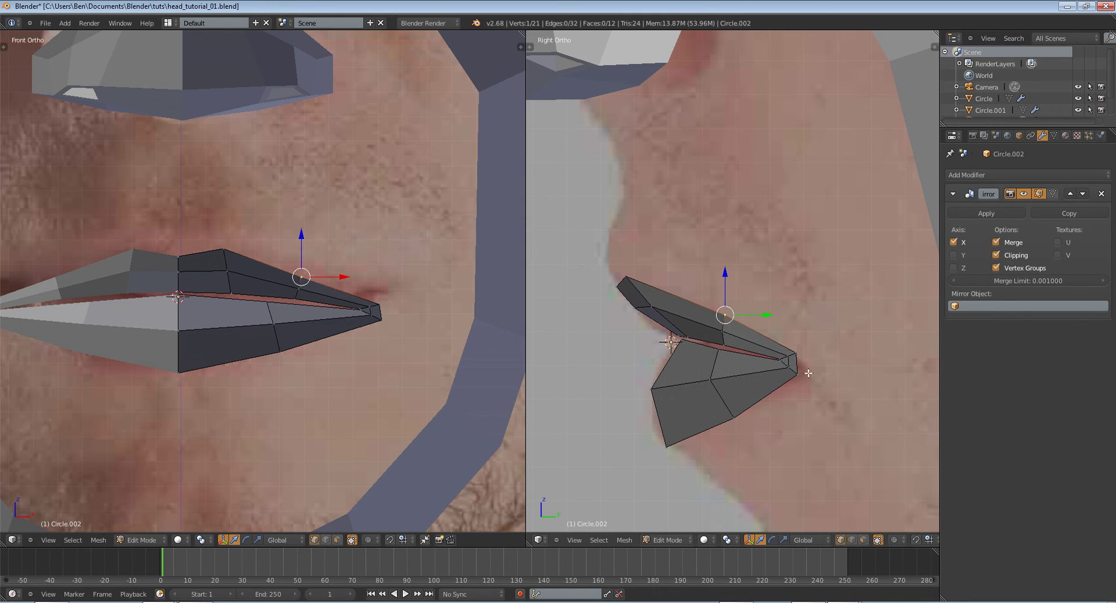
- Move the outer and middle-loop mouth-corner vertices slightly back and adjust the innermost corner vertices in the side view
{"action": "scroll", "coordinate": [804, 366], "scroll_direction": "up", "scroll_amount": 3}
{"action": "scroll", "coordinate": [723, 313], "scroll_direction": "up", "scroll_amount": 3}
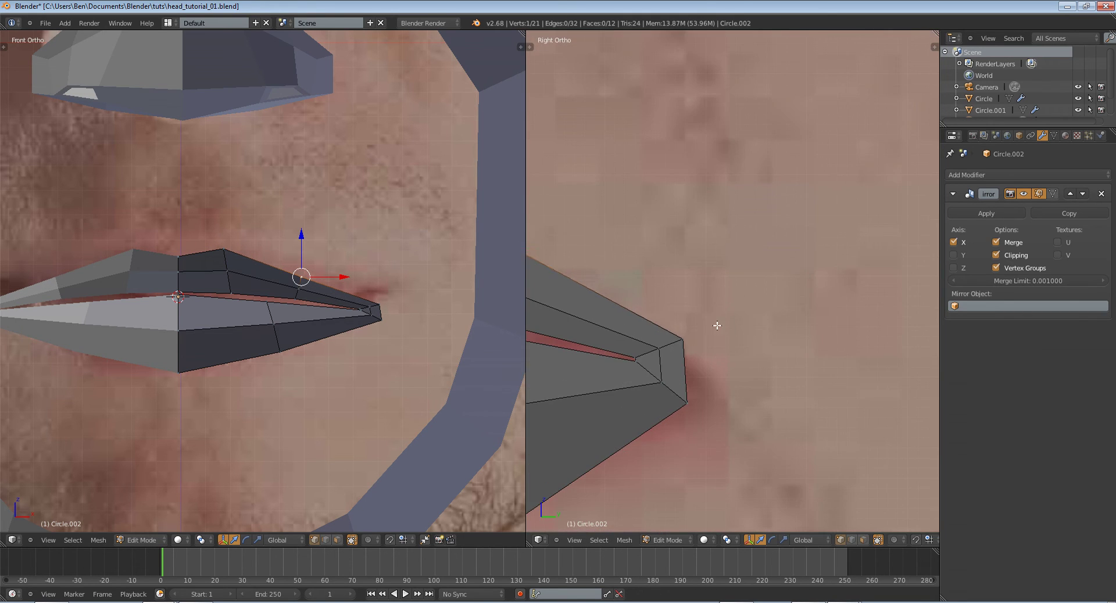
{"action": "right_click_drag", "start_coordinate": [681, 342], "coordinate": [690, 342]}
{"action": "right_click_drag", "start_coordinate": [690, 399], "coordinate": [699, 406]}
{"action": "right_click_drag", "start_coordinate": [655, 374], "coordinate": [662, 381]}
{"action": "left_click", "coordinate": [671, 354]}
{"action": "key", "text": "g"}
{"action": "left_click", "coordinate": [640, 367]}
{"action": "key", "text": "g"}
{"action": "left_click", "coordinate": [641, 355]}
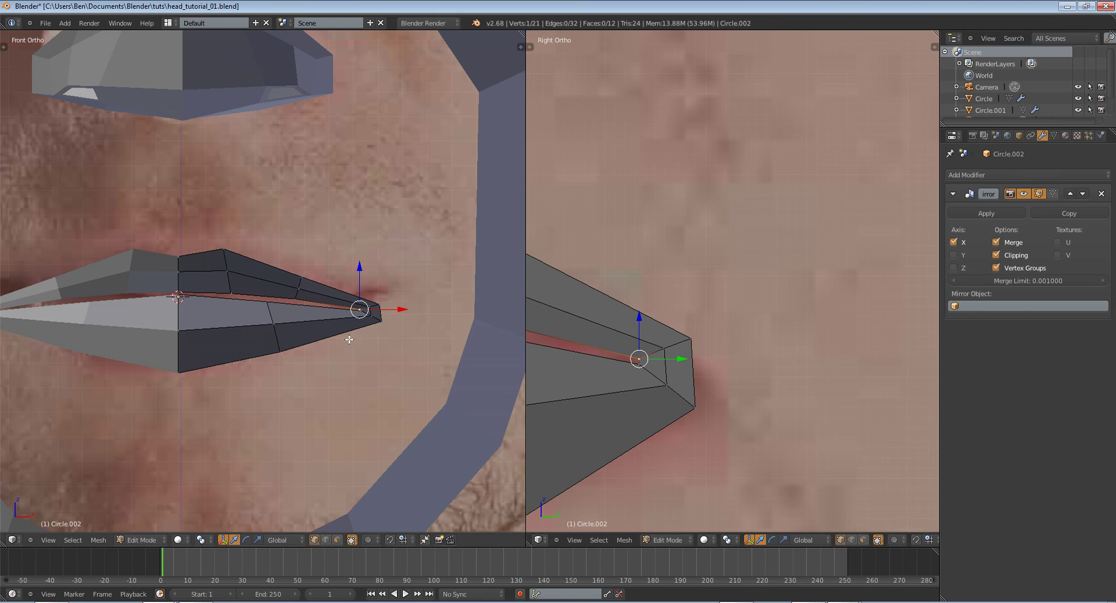
- Lower the upper lip's inner and middle-loop side vertices toward the lower lip in the front view
{"action": "key", "text": "Tab"}
{"action": "scroll", "coordinate": [353, 336], "scroll_direction": "up", "scroll_amount": 4}
{"action": "key", "text": "Tab"}
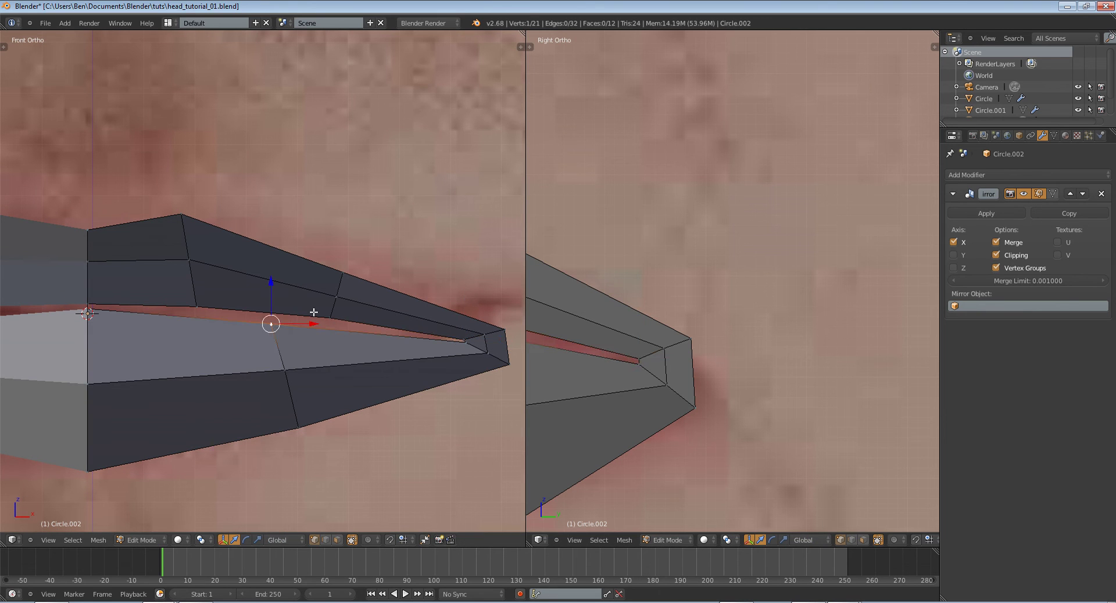
{"action": "key", "text": "g"}
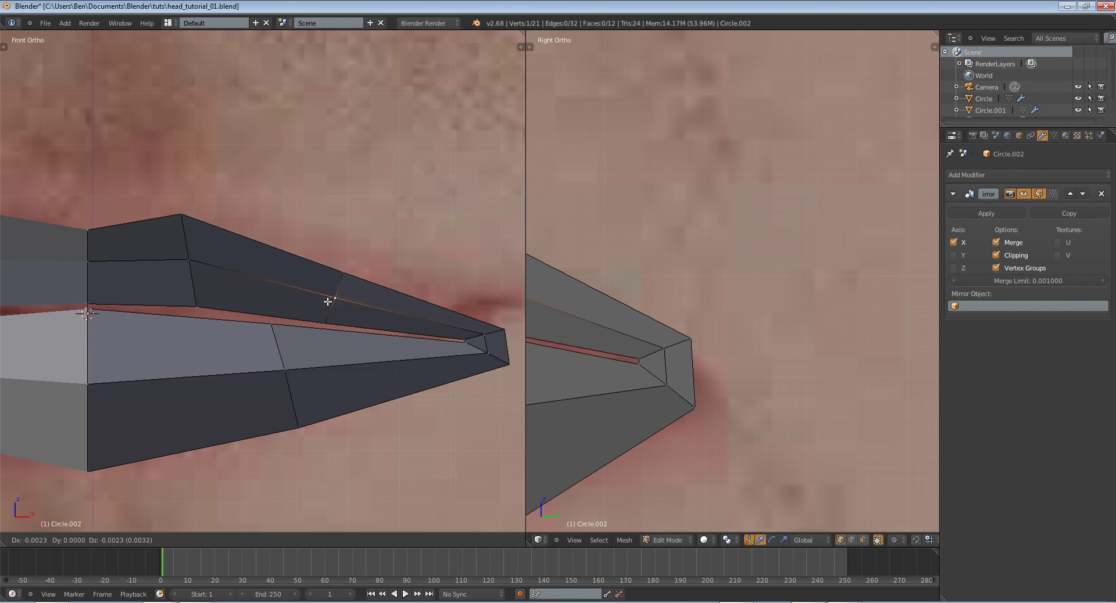
{"action": "left_click", "coordinate": [325, 298]}
- Lower the upper lip's inner Cupid's bow and centre vertices, and the middle-loop vertex above them, to narrow the mouth gap
{"action": "key", "text": "g"}
{"action": "left_click", "coordinate": [189, 310]}
{"action": "key", "text": "g"}
{"action": "right_click", "coordinate": [104, 302]}
{"action": "right_click", "coordinate": [103, 302]}
{"action": "key", "text": "g"}
{"action": "left_click", "coordinate": [92, 305]}
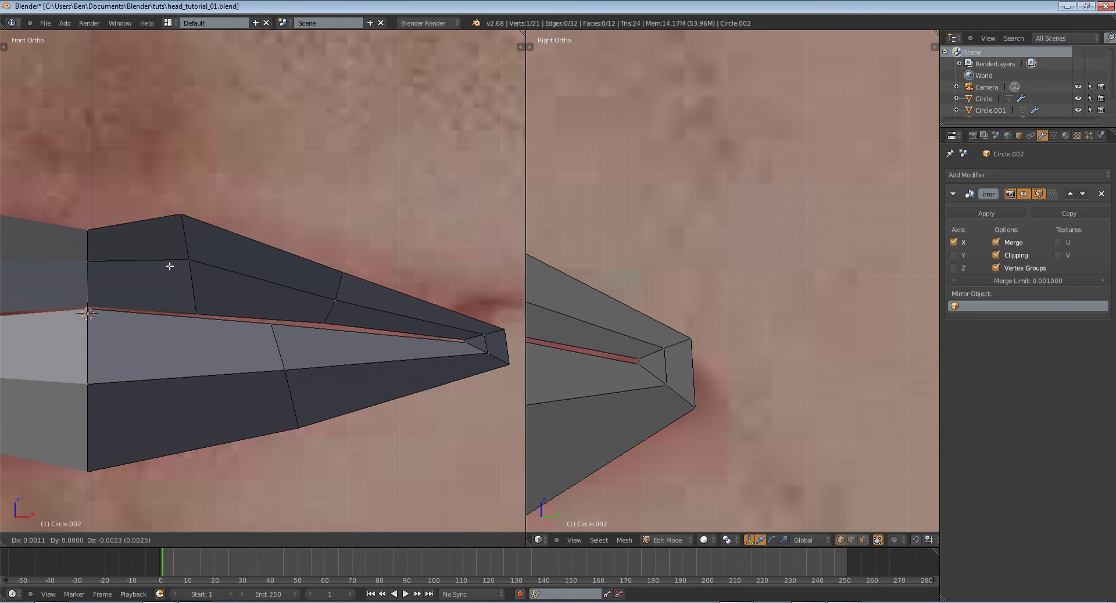
{"action": "right_click", "coordinate": [180, 265]}
{"action": "scroll", "coordinate": [658, 342], "scroll_direction": "down", "scroll_amount": 3}
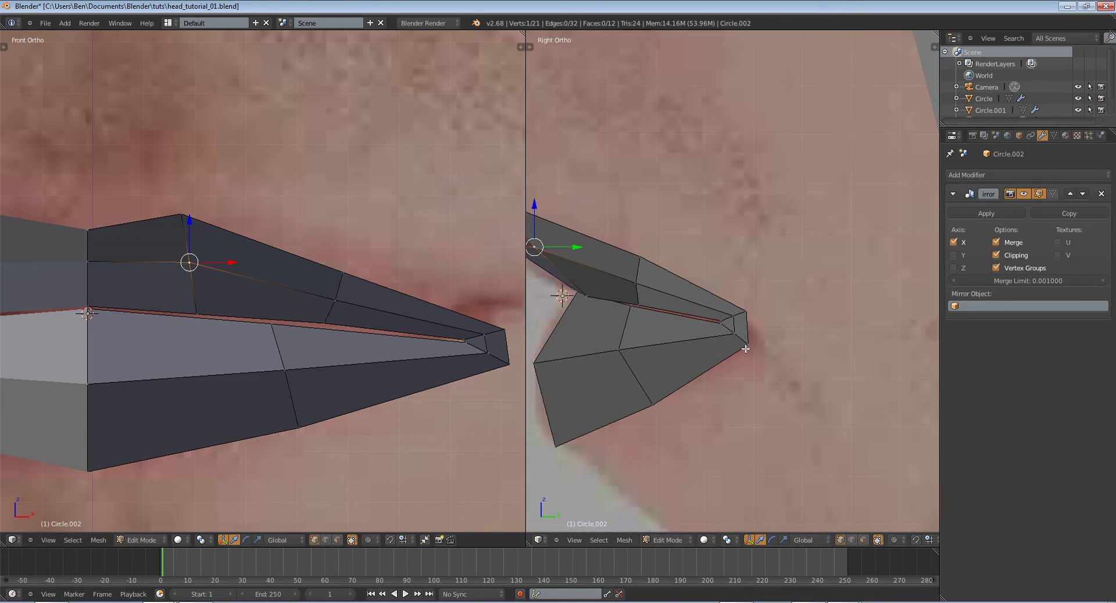
- Reposition the upper lip's inner Cupid's bow vertex slightly above the lower lip's inner edge in the side view
{"action": "key", "text": "z"}
{"action": "scroll", "coordinate": [638, 327], "scroll_direction": "up", "scroll_amount": 2}
{"action": "right_click", "coordinate": [591, 317]}
{"action": "right_click", "coordinate": [590, 315]}
{"action": "key", "text": "g"}
{"action": "left_click", "coordinate": [578, 331]}
{"action": "key", "text": "z"}
{"action": "key", "text": "g"}
{"action": "left_click", "coordinate": [580, 327]}
- Move the upper lip's inner and middle-loop side vertices slightly forward in the side view
{"action": "right_click", "coordinate": [662, 332]}
{"action": "right_click", "coordinate": [679, 330]}
{"action": "key", "text": "g"}
{"action": "left_click", "coordinate": [671, 327]}
{"action": "right_click", "coordinate": [675, 300]}
{"action": "key", "text": "g"}
{"action": "left_click", "coordinate": [667, 301]}
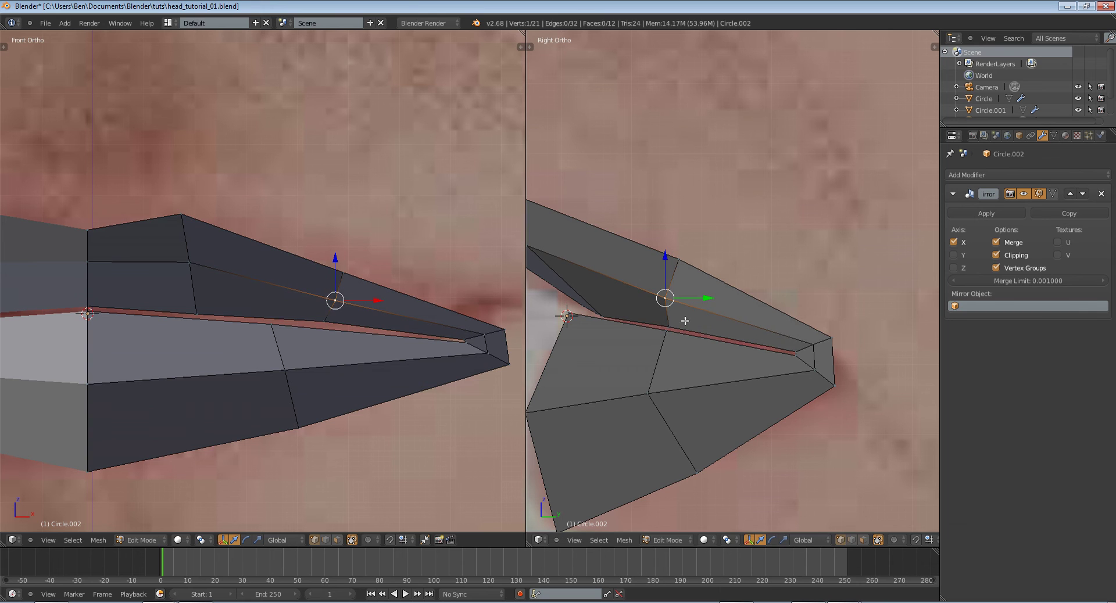
- Move the lower lip's column of three side vertices slightly forward along Y
{"action": "right_click", "coordinate": [796, 355]}
{"action": "key", "text": "Tab"}
{"action": "scroll", "coordinate": [392, 312], "scroll_direction": "down", "scroll_amount": 4}
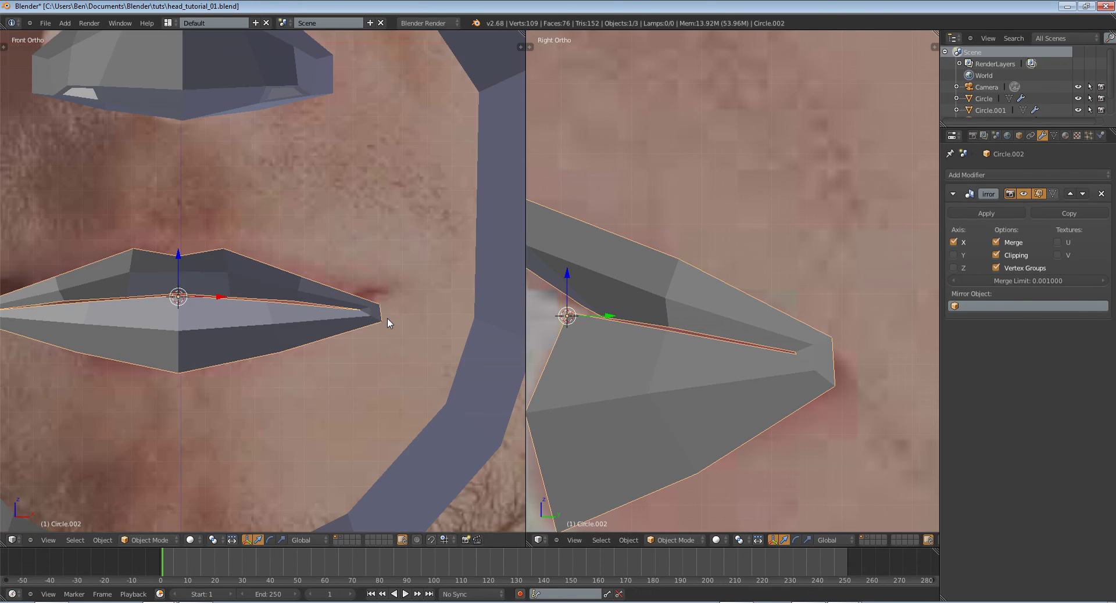
{"action": "scroll", "coordinate": [387, 319], "scroll_direction": "down", "scroll_amount": 4}
{"action": "middle_click_drag", "start_coordinate": [387, 318], "coordinate": [449, 316]}
{"action": "key", "text": "KP_5"}
{"action": "middle_click_drag", "start_coordinate": [310, 309], "coordinate": [348, 332]}
{"action": "key", "text": "Tab"}
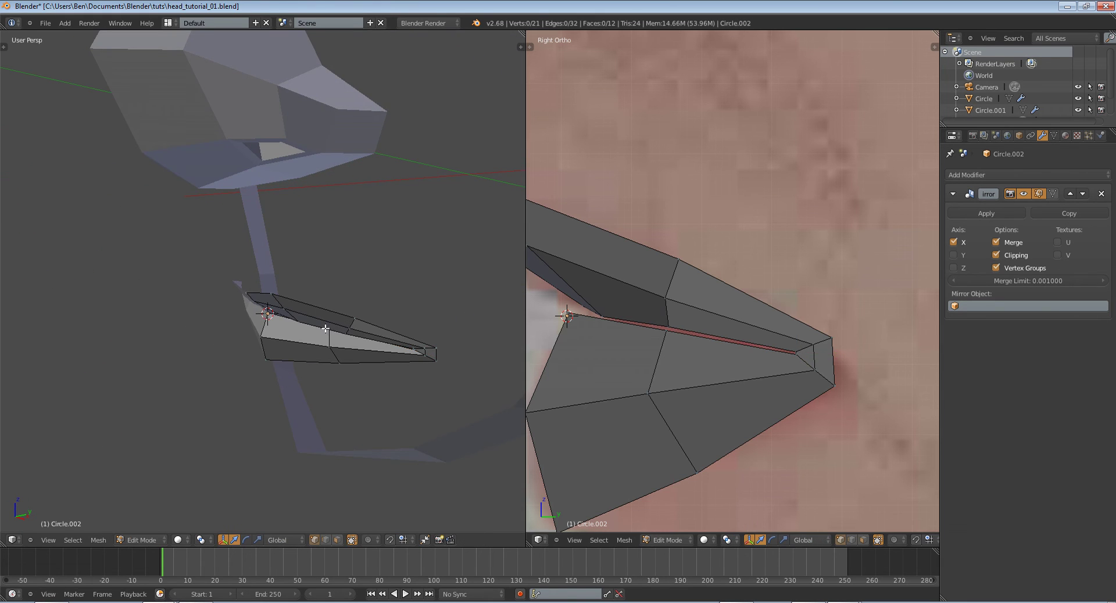
{"action": "key", "text": "z"}
{"action": "key", "text": "z"}
{"action": "key", "text": "g"}
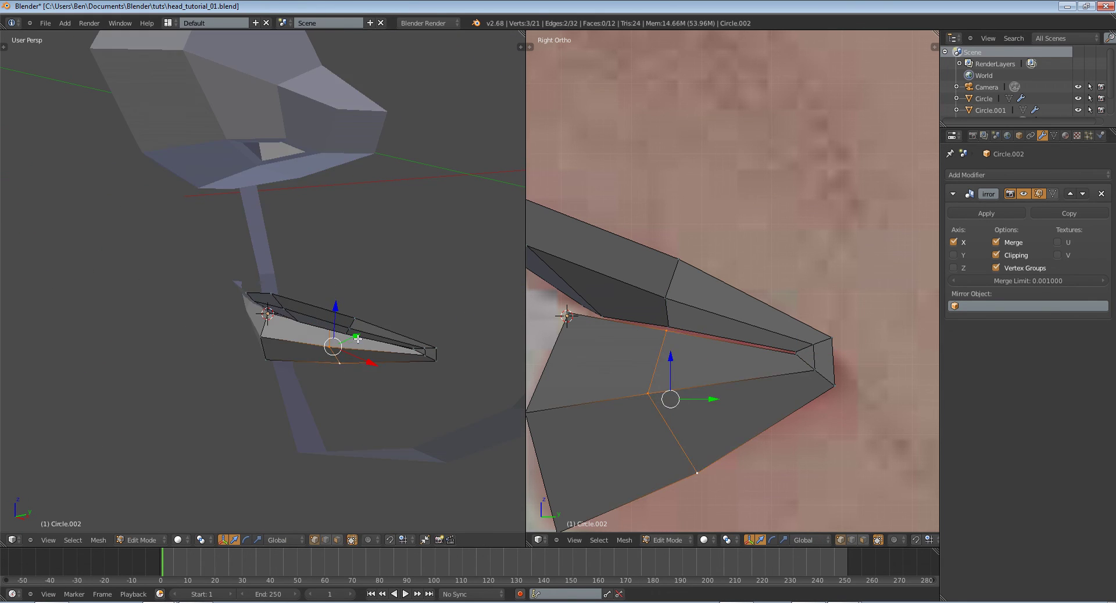
{"action": "key", "text": "y"}
{"action": "left_click", "coordinate": [354, 340]}
- Move the upper lip's column of side vertices forward along Y, in line with the lower lip's side vertices
{"action": "middle_click_drag", "start_coordinate": [354, 339], "coordinate": [278, 288]}
{"action": "right_click", "coordinate": [311, 336]}
{"action": "key", "text": "z"}
{"action": "key", "text": "z"}
{"action": "key", "text": "Tab"}
{"action": "key", "text": "Tab"}
{"action": "right_click", "coordinate": [277, 288], "text": "shift"}
{"action": "left_click_drag", "start_coordinate": [289, 276], "coordinate": [293, 277]}
{"action": "middle_click_drag", "start_coordinate": [303, 271], "coordinate": [284, 298]}
{"action": "left_click_drag", "start_coordinate": [284, 298], "coordinate": [286, 295]}
{"action": "left_click", "coordinate": [287, 295]}
- Move the upper lip's outer Cupid's bow vertex about 0.028 back along Y
{"action": "middle_click_drag", "start_coordinate": [330, 308], "coordinate": [270, 292]}
{"action": "right_click", "coordinate": [342, 261]}
{"action": "scroll", "coordinate": [343, 261], "scroll_direction": "up", "scroll_amount": 5}
{"action": "left_click_drag", "start_coordinate": [400, 335], "coordinate": [396, 329]}
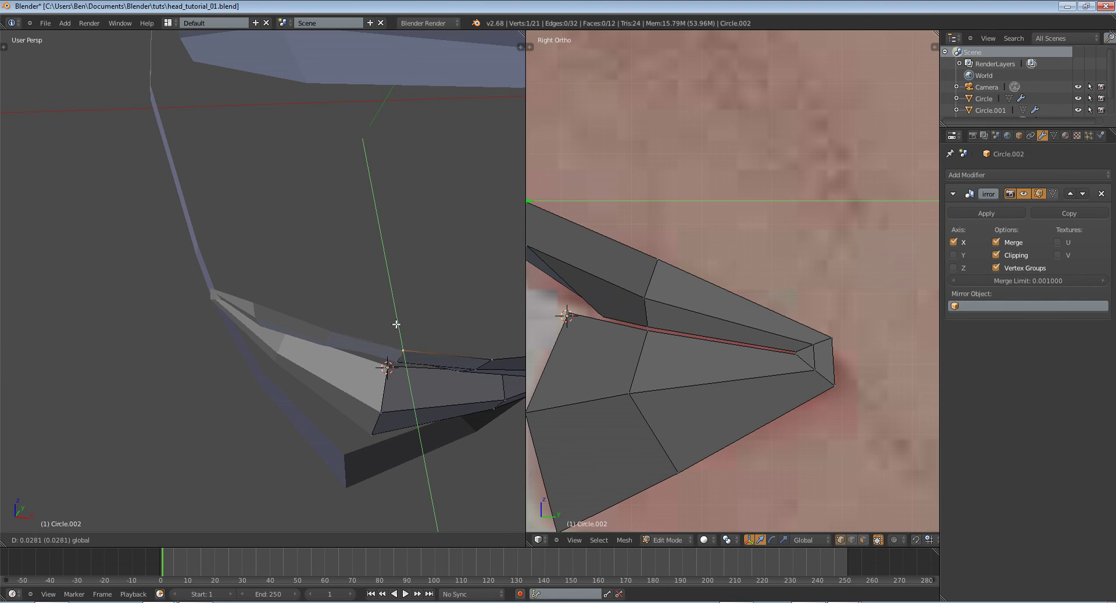
{"action": "left_click", "coordinate": [396, 324]}
- Lower the outer side vertex of the lower lip to the photographed lip edge in the front view
{"action": "key", "text": "Tab"}
{"action": "middle_click_drag", "start_coordinate": [436, 354], "coordinate": [395, 338]}
{"action": "scroll", "coordinate": [366, 323], "scroll_direction": "down", "scroll_amount": 4}
{"action": "scroll", "coordinate": [395, 338], "scroll_direction": "down", "scroll_amount": 4}
{"action": "middle_click_drag", "start_coordinate": [323, 340], "coordinate": [493, 351]}
{"action": "key", "text": "KP_1"}
{"action": "key", "text": "KP_5"}
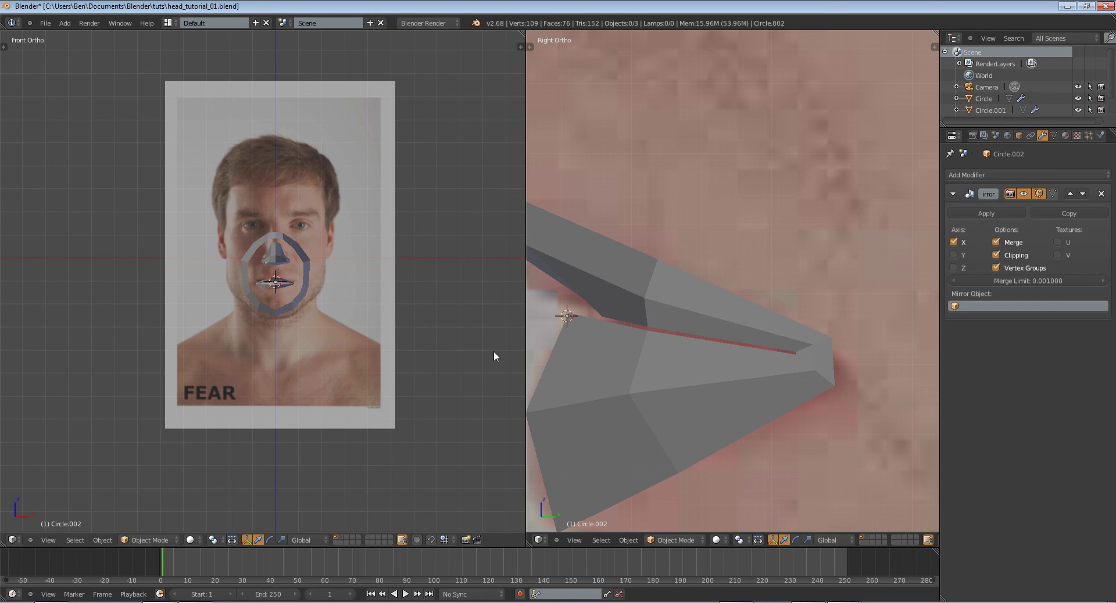
{"action": "scroll", "coordinate": [493, 351], "scroll_direction": "up", "scroll_amount": 11}
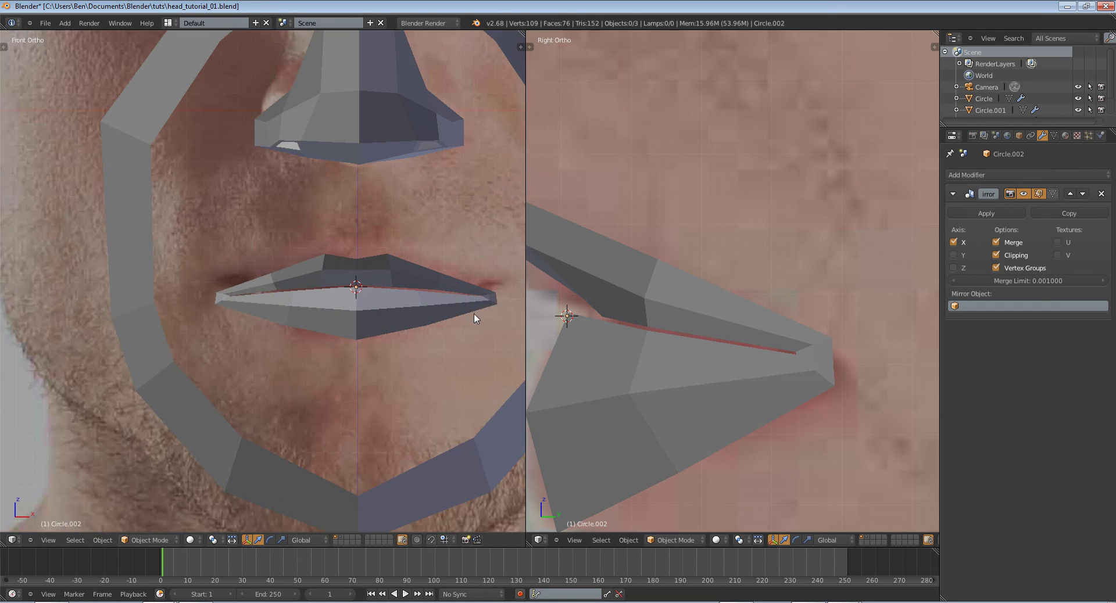
{"action": "middle_click_drag", "start_coordinate": [467, 297], "coordinate": [408, 280], "text": "shift"}
{"action": "key", "text": "Tab"}
{"action": "scroll", "coordinate": [419, 308], "scroll_direction": "up", "scroll_amount": 3}
{"action": "key", "text": "z"}
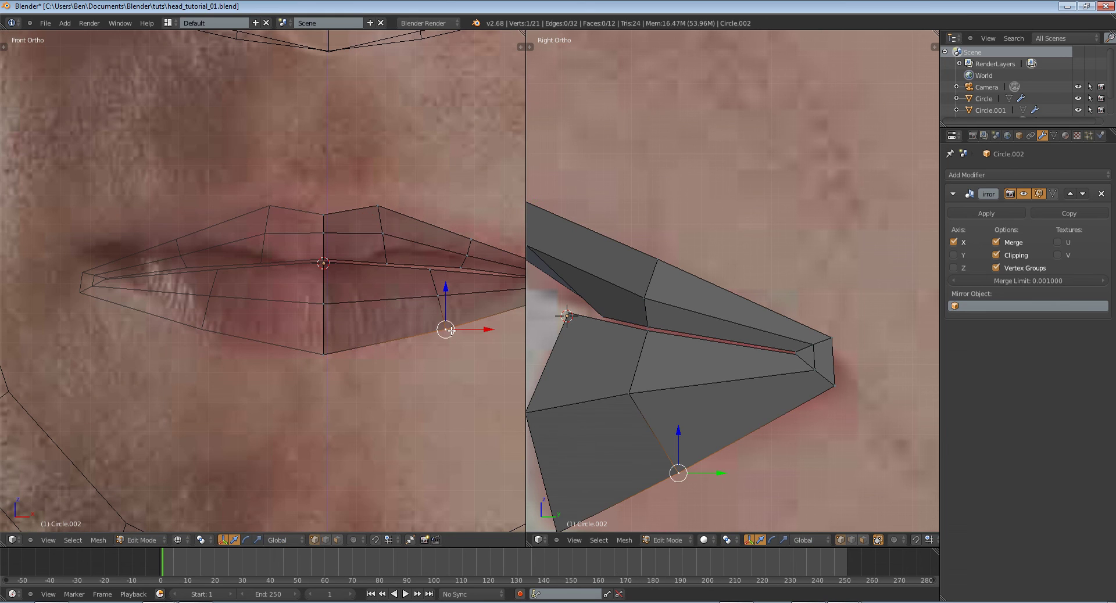
{"action": "key", "text": "g"}
{"action": "left_click", "coordinate": [449, 344]}
- Raise the upper lip's outer side vertex slightly and move the upper outer mouth-corner vertex slightly outward and up
{"action": "middle_click_drag", "start_coordinate": [432, 321], "coordinate": [386, 327], "text": "shift"}
{"action": "right_click", "coordinate": [424, 242]}
{"action": "key", "text": "z"}
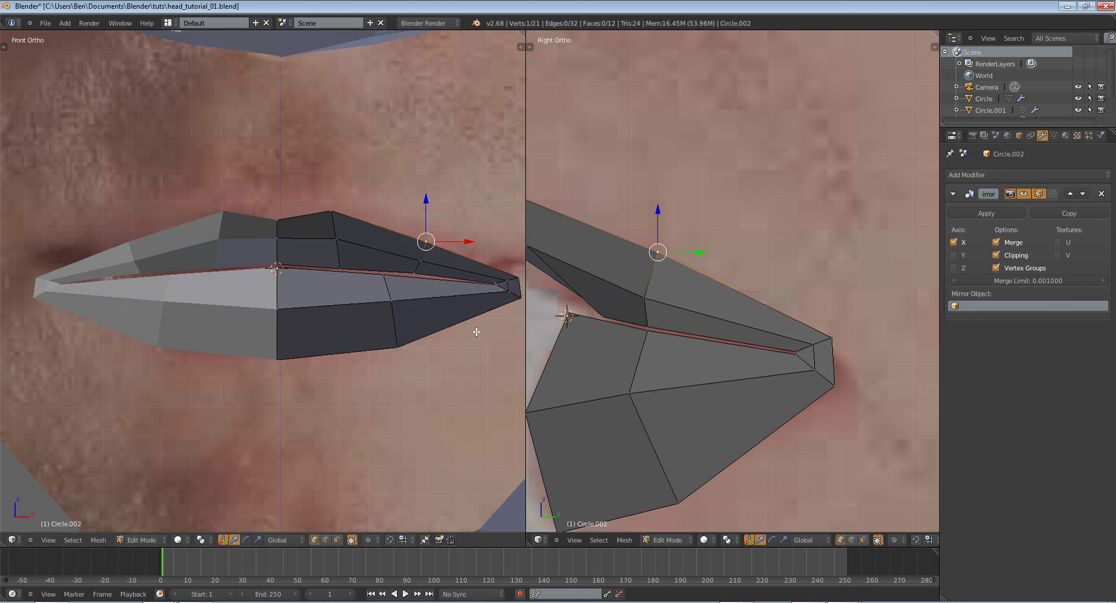
{"action": "middle_click_drag", "start_coordinate": [461, 329], "coordinate": [370, 303], "text": "shift"}
{"action": "right_click", "coordinate": [427, 258]}
{"action": "key", "text": "g"}
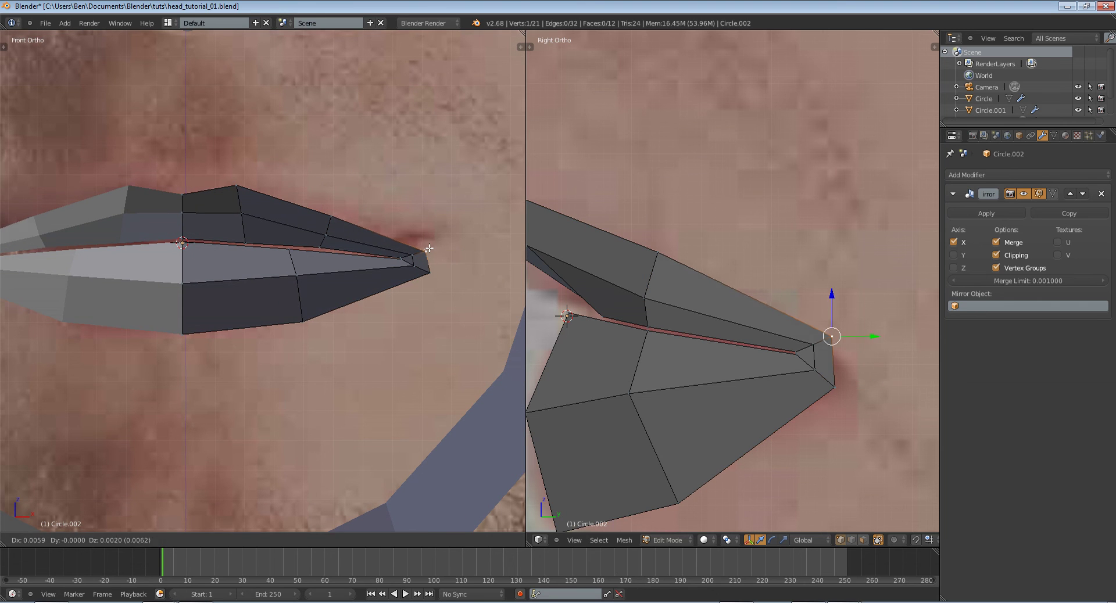
{"action": "left_click", "coordinate": [429, 248]}
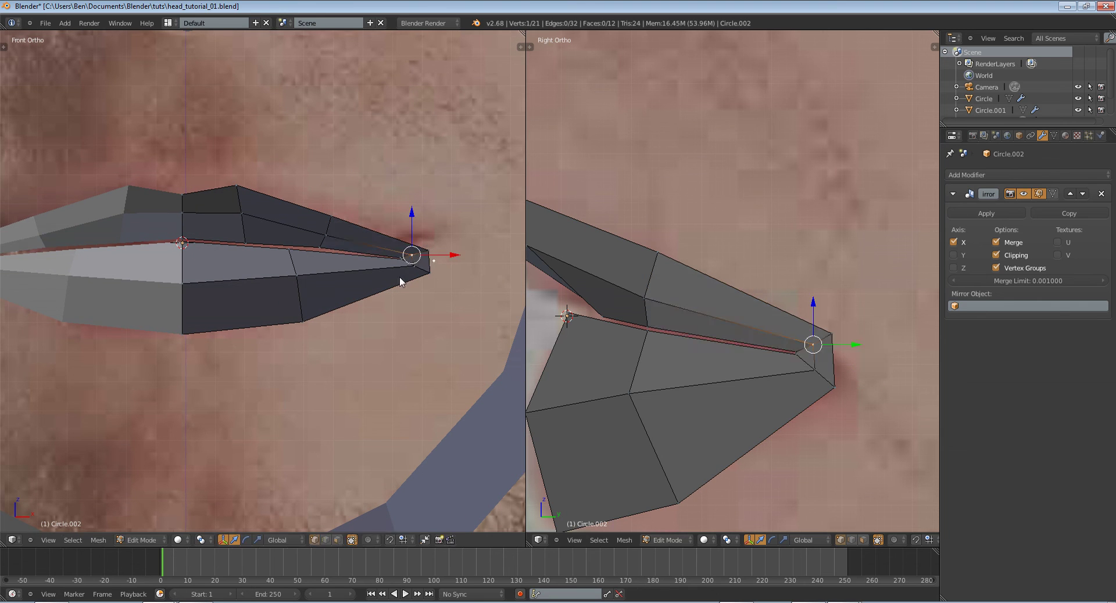
- Move the upper lip's outer Cupid's bow vertex back from the lip profile in the side view
{"action": "key", "text": "Tab"}
{"action": "scroll", "coordinate": [399, 276], "scroll_direction": "down", "scroll_amount": 5}
{"action": "middle_click_drag", "start_coordinate": [686, 345], "coordinate": [748, 346]}
{"action": "key", "text": "KP_3"}
{"action": "key", "text": "Tab"}
{"action": "scroll", "coordinate": [323, 265], "scroll_direction": "up", "scroll_amount": 4}
{"action": "scroll", "coordinate": [644, 253], "scroll_direction": "up", "scroll_amount": 4}
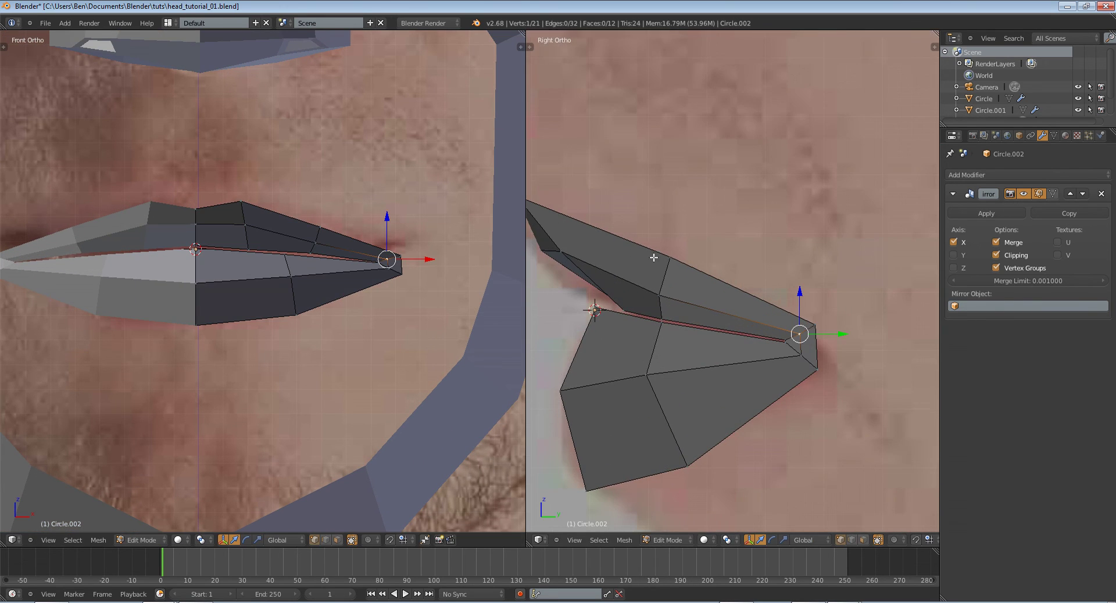
{"action": "middle_click_drag", "start_coordinate": [643, 253], "coordinate": [804, 320], "text": "shift"}
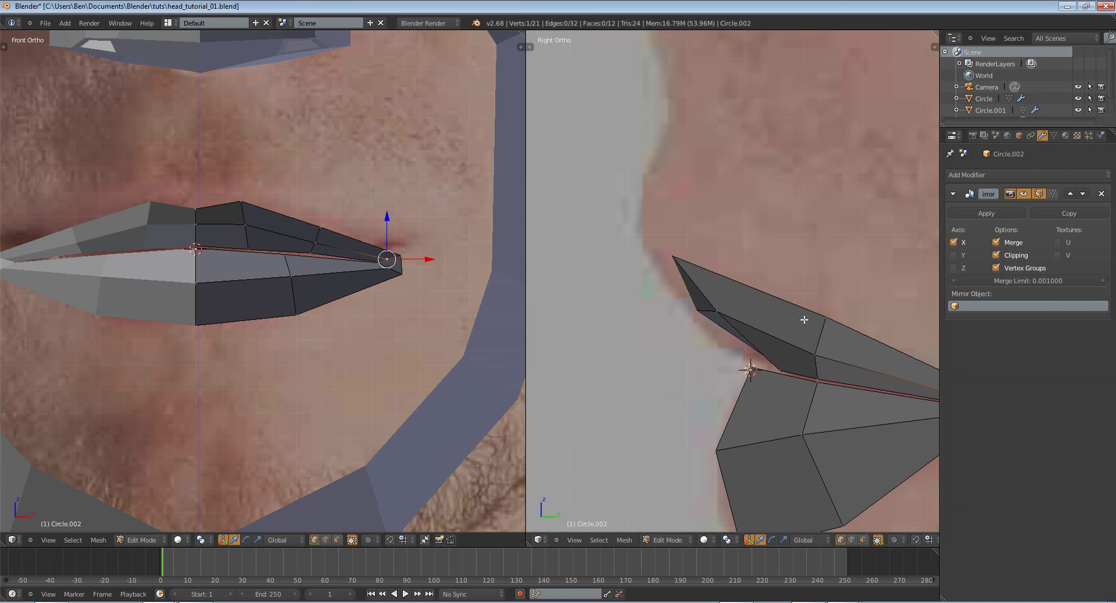
{"action": "right_click", "coordinate": [689, 259]}
{"action": "key", "text": "g"}
{"action": "left_click", "coordinate": [692, 258]}
{"action": "key", "text": "z"}
{"action": "key", "text": "z"}
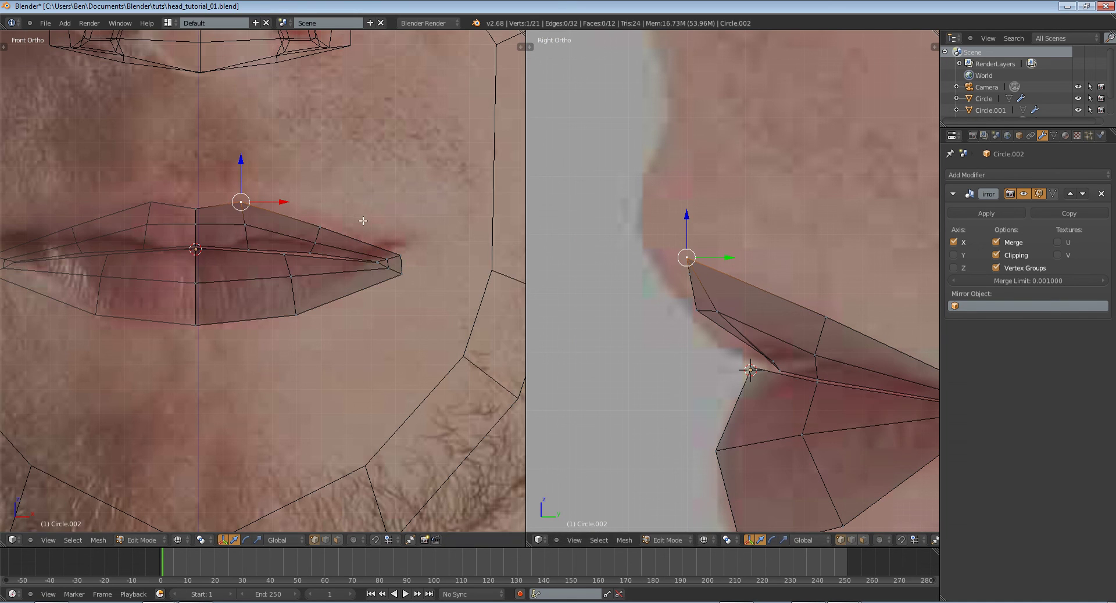
- Place the upper lip's outer centre vertex forward and lower on the photographed profile, and shift the Cupid's bow vertex slightly forward
{"action": "right_click", "coordinate": [686, 275]}
{"action": "key", "text": "g"}
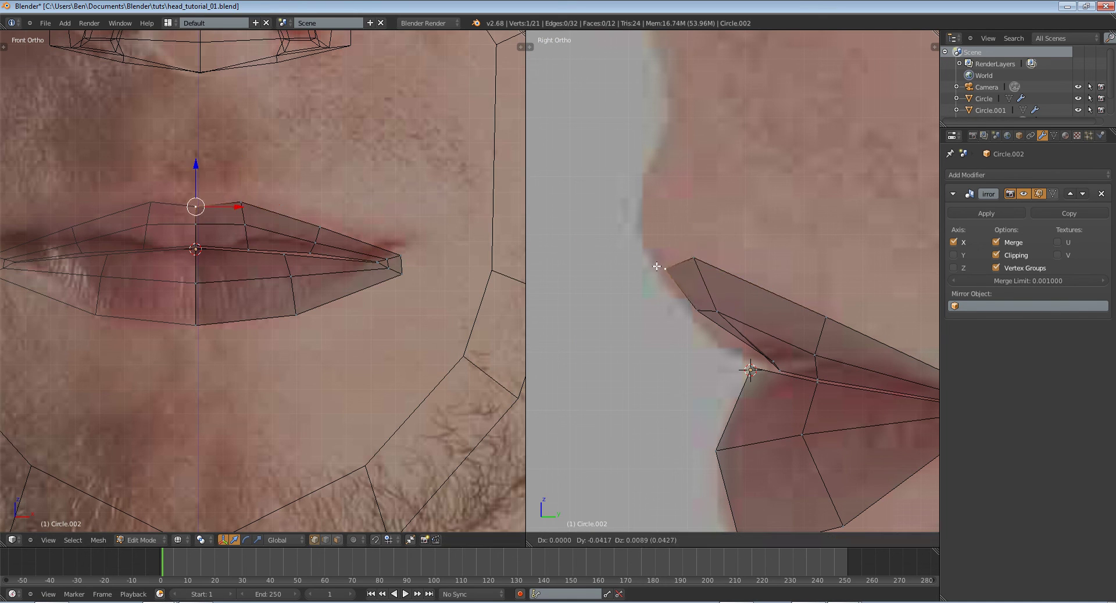
{"action": "left_click", "coordinate": [656, 265]}
{"action": "right_click", "coordinate": [692, 259]}
{"action": "key", "text": "z"}
{"action": "right_click", "coordinate": [662, 263]}
{"action": "key", "text": "g"}
{"action": "left_click", "coordinate": [665, 285]}
{"action": "right_click", "coordinate": [695, 262]}
{"action": "key", "text": "g"}
{"action": "left_click", "coordinate": [684, 265]}
{"action": "key", "text": "z"}
{"action": "key", "text": "Tab"}
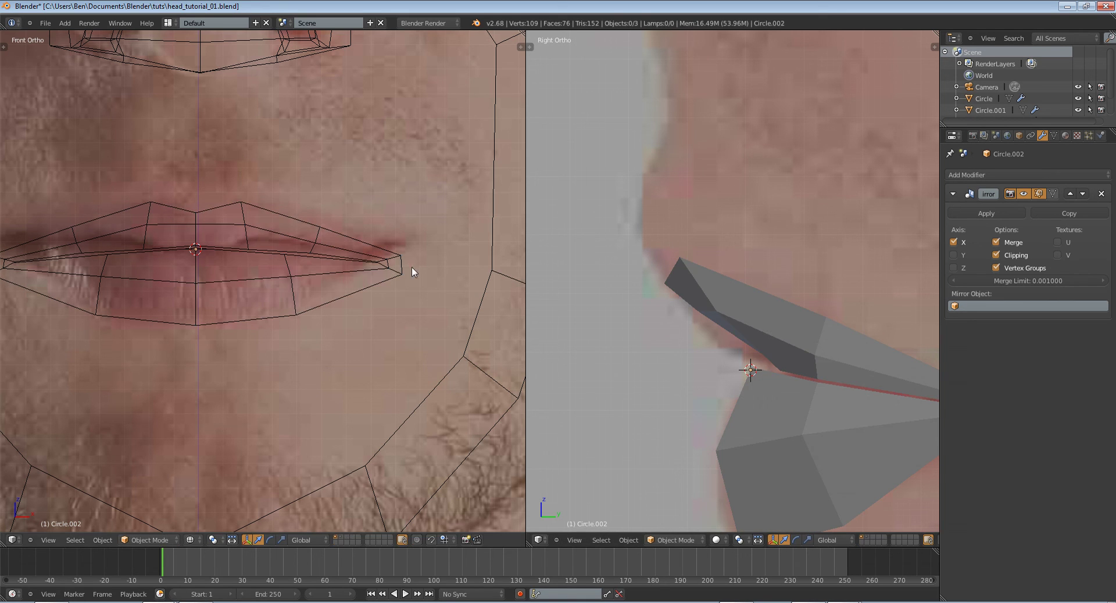
- Move the upper lip's outer centre vertex about 0.037 back along Y
{"action": "key", "text": "z"}
{"action": "middle_click_drag", "start_coordinate": [370, 256], "coordinate": [214, 249]}
{"action": "key", "text": "Tab"}
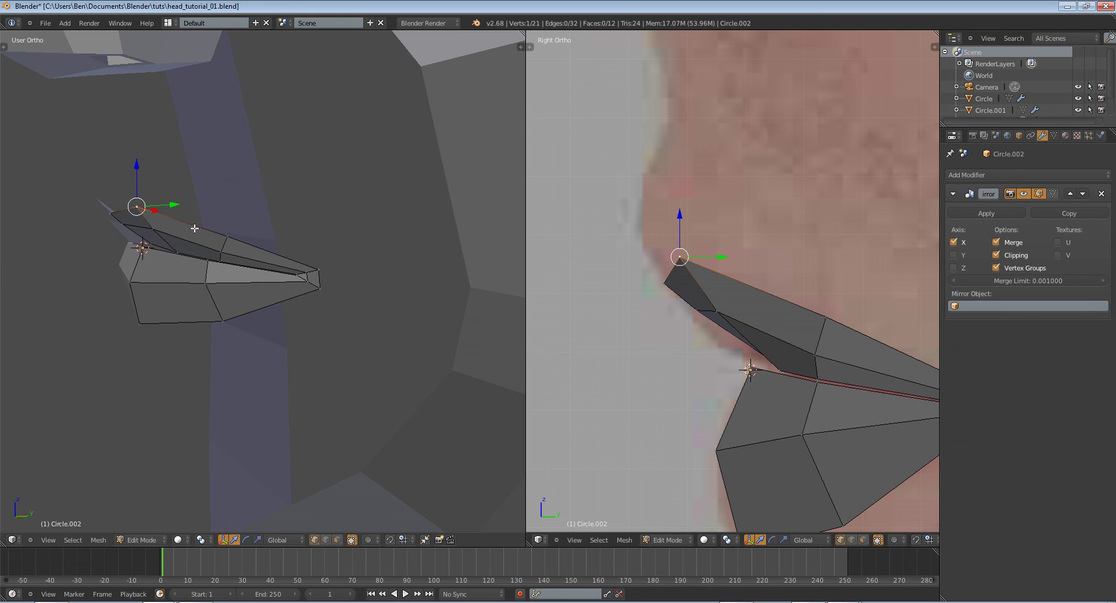
{"action": "right_click", "coordinate": [112, 213]}
{"action": "key", "text": "g"}
{"action": "key", "text": "y"}
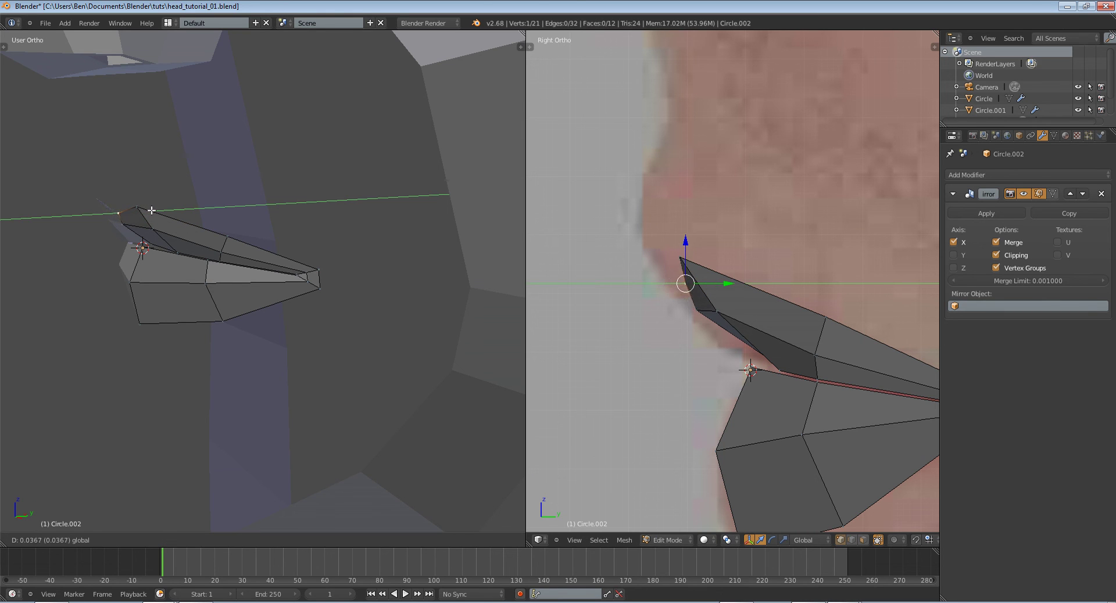
{"action": "left_click", "coordinate": [152, 211]}
{"action": "key", "text": "Tab"}
{"action": "key", "text": "Tab"}
{"action": "key", "text": "Tab"}
{"action": "middle_click_drag", "start_coordinate": [184, 216], "coordinate": [331, 227]}
{"action": "key", "text": "Tab"}
{"action": "key", "text": "Tab"}
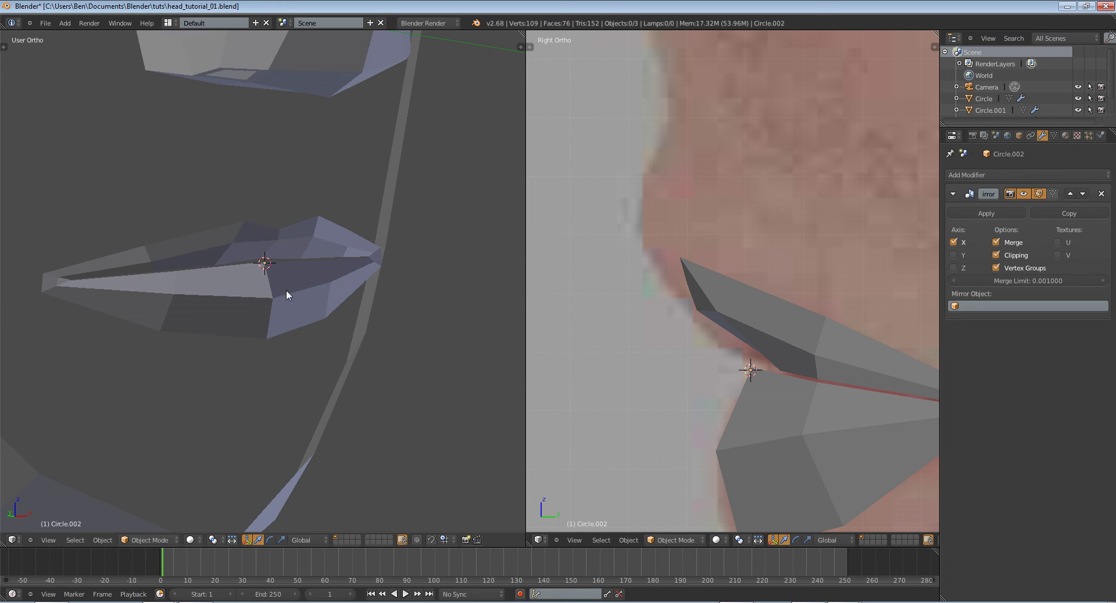
- Lower the upper lip's inner side vertex slightly and shift it a little along Y
{"action": "scroll", "coordinate": [845, 343], "scroll_direction": "down", "scroll_amount": 4}
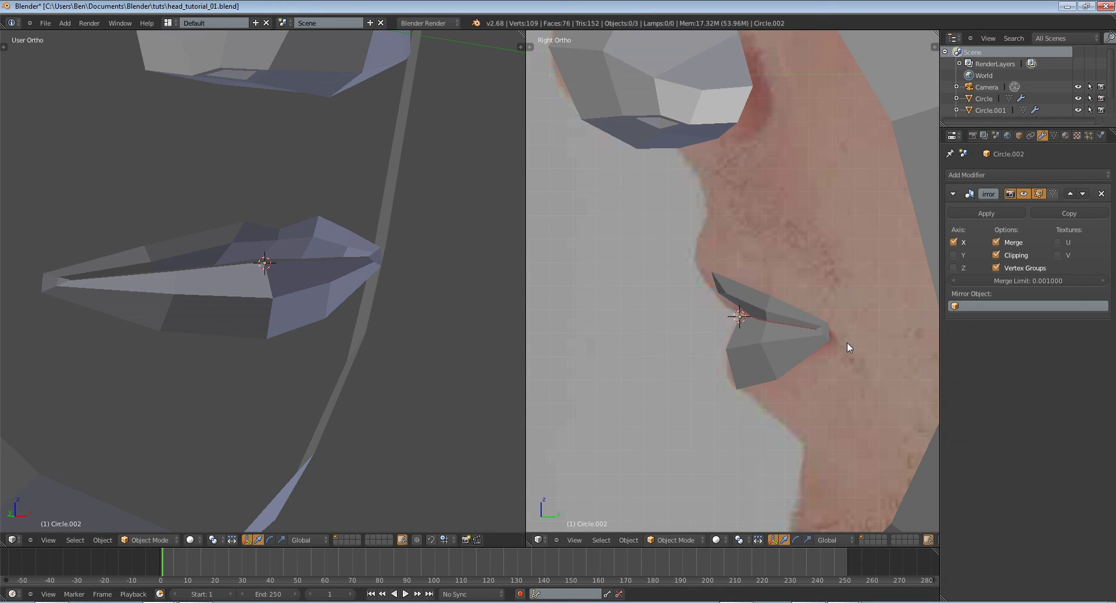
{"action": "middle_click_drag", "start_coordinate": [846, 343], "coordinate": [897, 269]}
{"action": "key", "text": "Tab"}
{"action": "right_click", "coordinate": [834, 332]}
{"action": "left_click_drag", "start_coordinate": [828, 299], "coordinate": [829, 308]}
{"action": "key", "text": "Tab"}
{"action": "middle_click_drag", "start_coordinate": [838, 309], "coordinate": [747, 304]}
{"action": "key", "text": "Tab"}
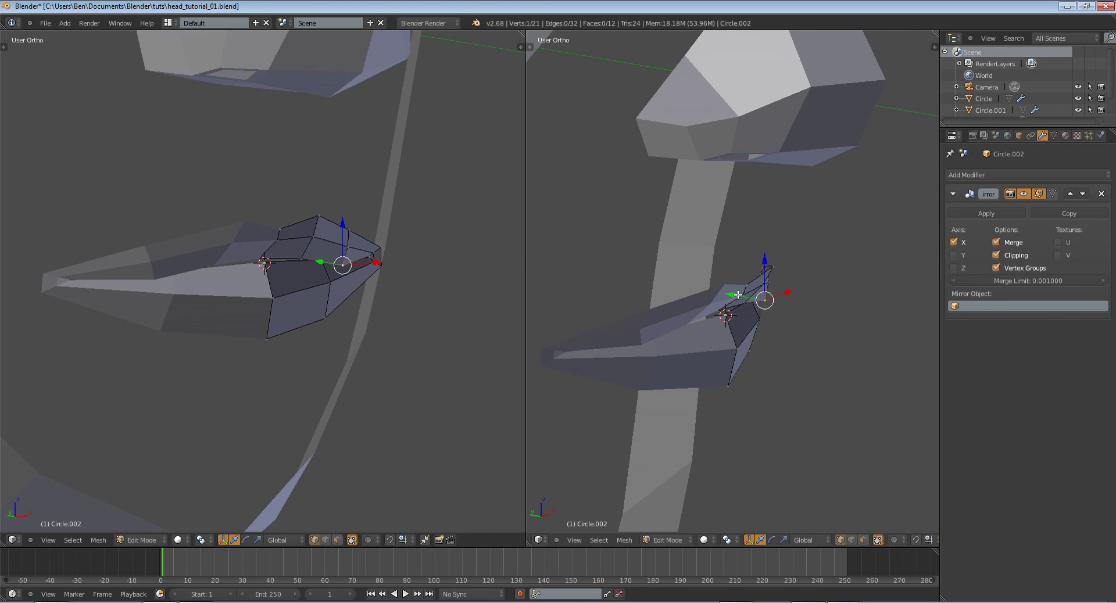
{"action": "left_click_drag", "start_coordinate": [737, 295], "coordinate": [731, 294]}
- Adjust the lower lip's inner centre vertex along Y
{"action": "key", "text": "Tab"}
{"action": "mouse_move", "coordinate": [779, 318]}
{"action": "middle_mouse_down"}
{"action": "mouse_move", "coordinate": [729, 310]}
{"action": "mouse_move", "coordinate": [771, 315]}
{"action": "middle_mouse_up"}
{"action": "key", "text": "Tab"}
{"action": "right_click", "coordinate": [730, 315]}
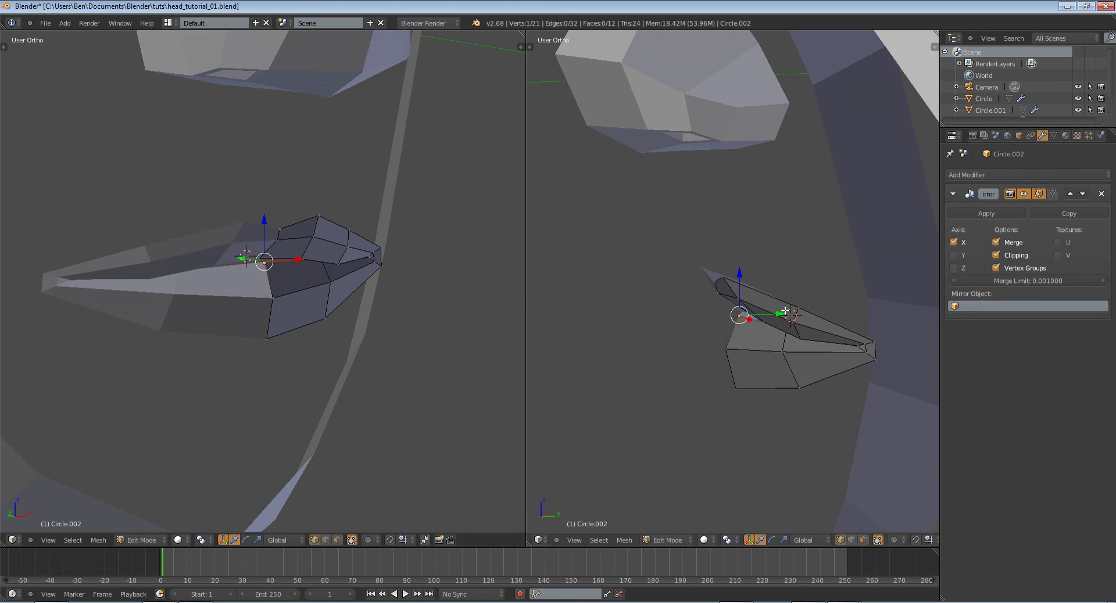
{"action": "key", "text": "g"}
{"action": "key", "text": "y"}
{"action": "left_click", "coordinate": [791, 313]}
- Examine the lip mesh together with the nose and face loop from several angles
{"action": "key", "text": "Tab"}
{"action": "mouse_move", "coordinate": [796, 315]}
{"action": "middle_mouse_down"}
{"action": "mouse_move", "coordinate": [749, 317]}
{"action": "mouse_move", "coordinate": [794, 309]}
{"action": "middle_mouse_up"}
{"action": "scroll", "coordinate": [791, 313], "scroll_direction": "down", "scroll_amount": 4}
{"action": "key", "text": "a"}
{"action": "key", "text": "a"}
{"action": "mouse_move", "coordinate": [700, 302]}
{"action": "middle_mouse_down"}
{"action": "mouse_move", "coordinate": [875, 315]}
{"action": "mouse_move", "coordinate": [707, 319]}
{"action": "middle_mouse_up"}
{"action": "scroll", "coordinate": [874, 315], "scroll_direction": "down", "scroll_amount": 5}
{"action": "scroll", "coordinate": [708, 316], "scroll_direction": "up", "scroll_amount": 6}
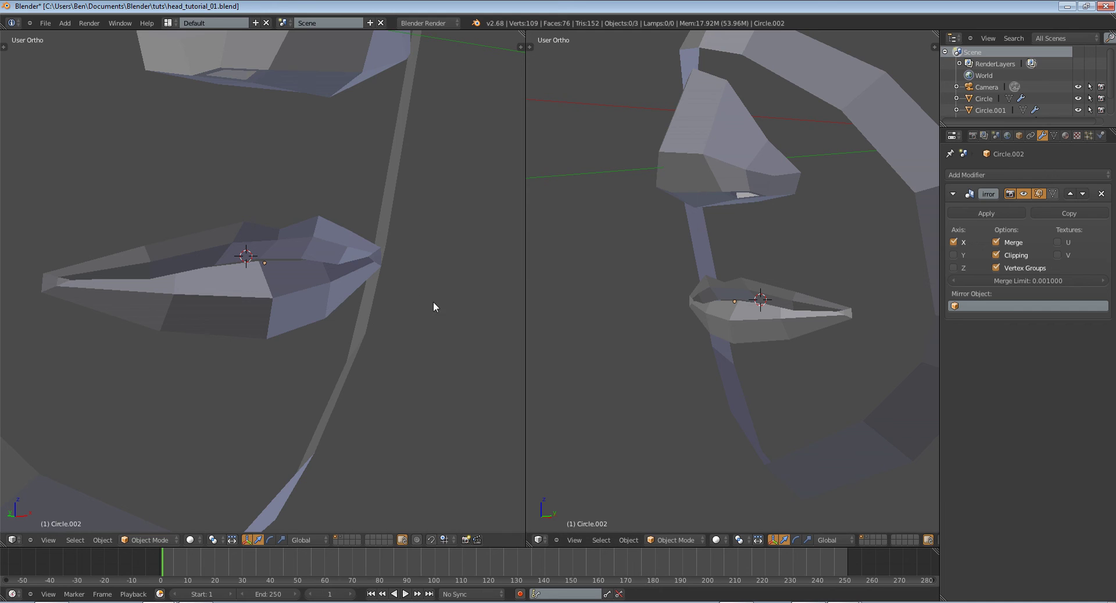
{"action": "scroll", "coordinate": [448, 434], "scroll_direction": "down", "scroll_amount": 5}
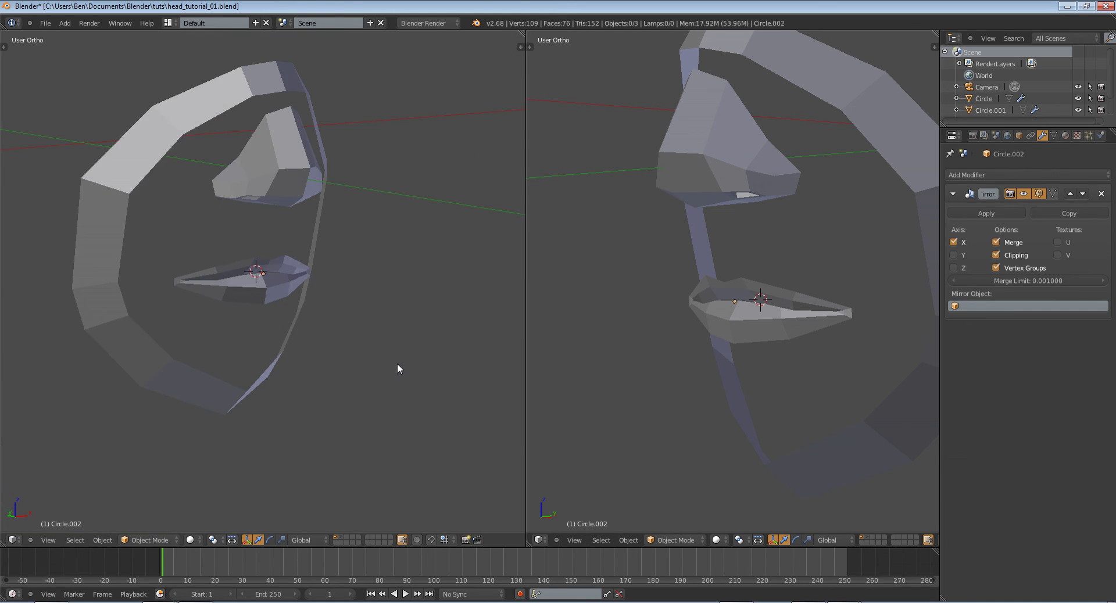
{"action": "middle_click_drag", "start_coordinate": [400, 362], "coordinate": [344, 508]}
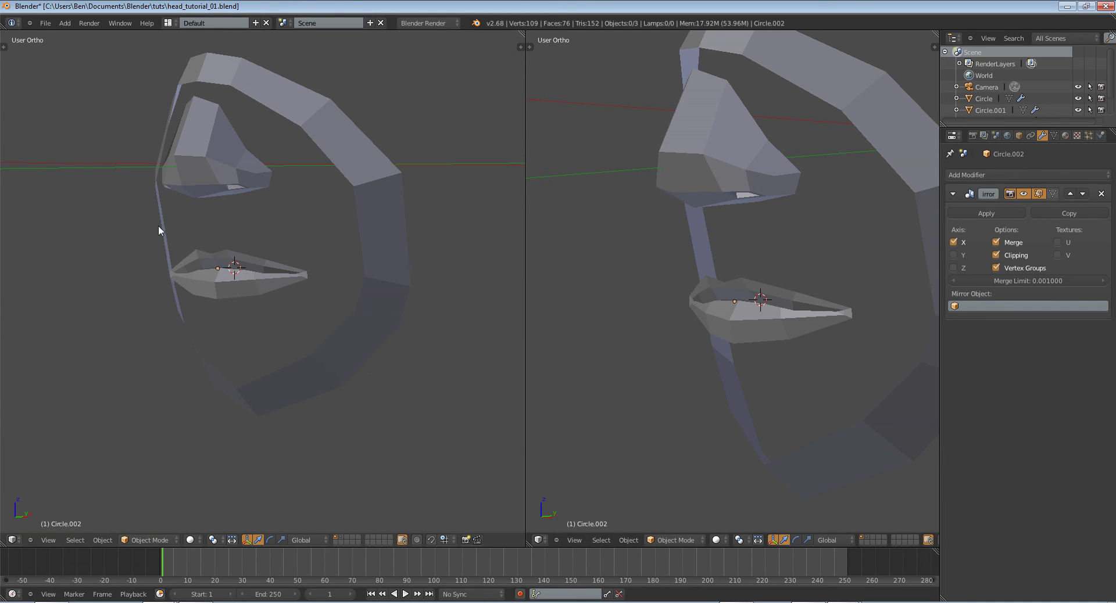